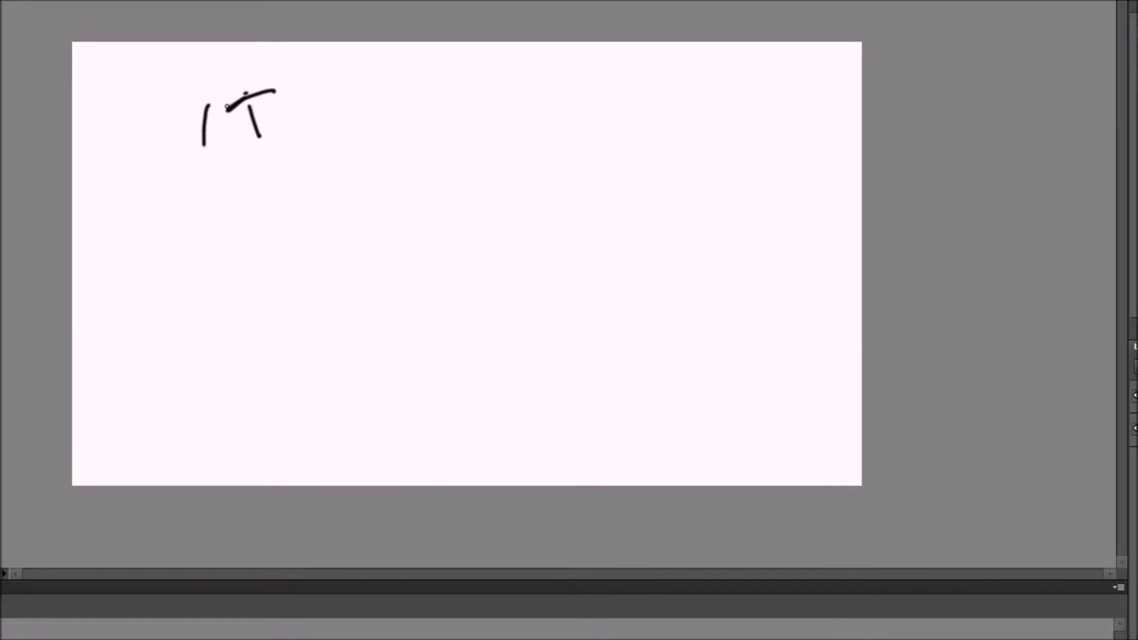
# Handwrite the full date of birth in black across the upper part of the canvas
pyautogui.moveTo(304, 84); pyautogui.dragTo(308, 143)
pyautogui.moveTo(357, 83)
pyautogui.mouseDown()
pyautogui.moveTo(340, 110)
pyautogui.moveTo(359, 88)
pyautogui.mouseUp()
pyautogui.moveTo(481, 86); pyautogui.dragTo(487, 141)
pyautogui.moveTo(613, 93)
pyautogui.mouseDown()
pyautogui.moveTo(599, 124)
pyautogui.moveTo(616, 76)
pyautogui.moveTo(628, 113)
pyautogui.moveTo(656, 90)
pyautogui.mouseUp()
pyautogui.moveTo(652, 143); pyautogui.dragTo(678, 96)
pyautogui.moveTo(684, 110); pyautogui.dragTo(686, 122)
pyautogui.click(687, 66)
pyautogui.moveTo(708, 83); pyautogui.dragTo(738, 157)
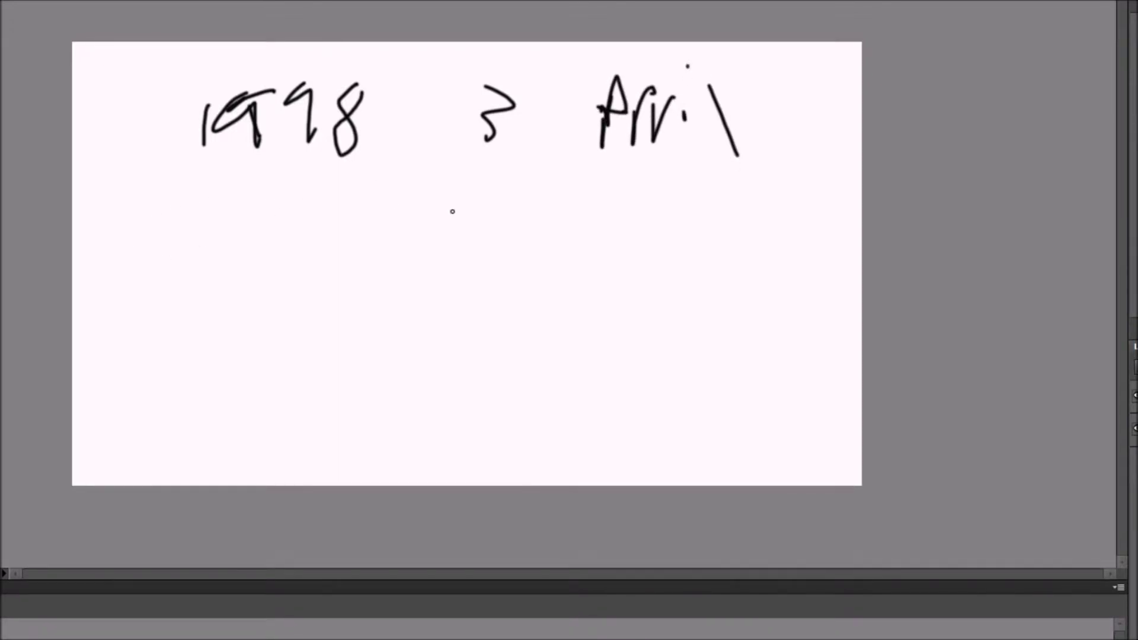
# Sketch an elongated map outline with its lower part circled and handwrite "Småland" beside it
pyautogui.moveTo(412, 194)
pyautogui.mouseDown()
pyautogui.moveTo(318, 415)
pyautogui.moveTo(417, 399)
pyautogui.moveTo(469, 335)
pyautogui.moveTo(531, 188)
pyautogui.moveTo(403, 204)
pyautogui.moveTo(362, 240)
pyautogui.mouseUp()
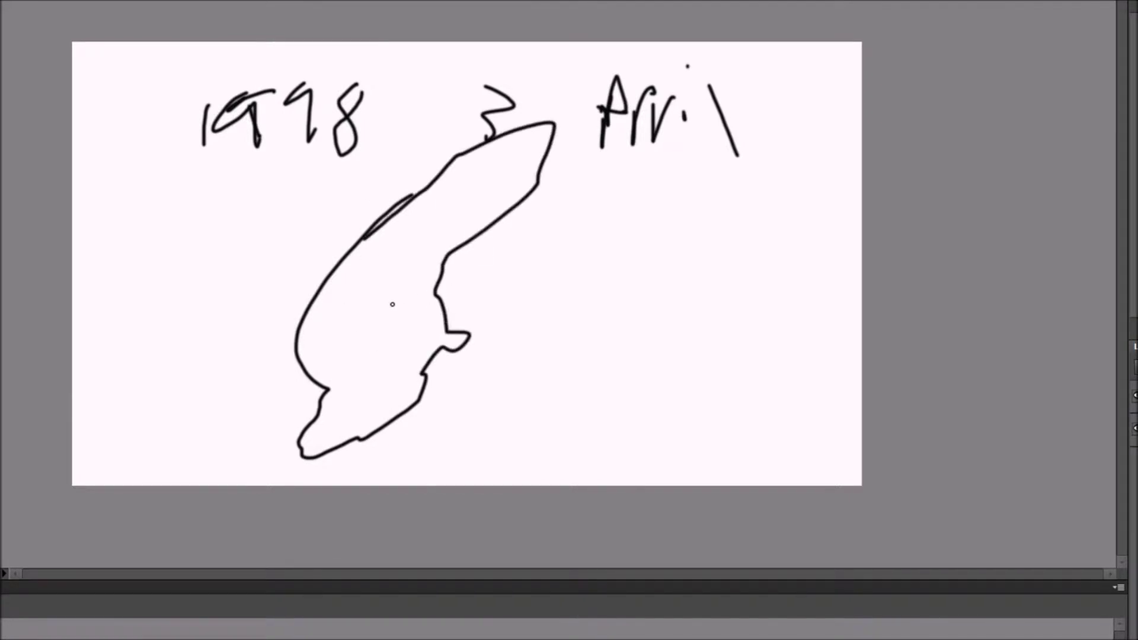
pyautogui.moveTo(386, 307)
pyautogui.mouseDown()
pyautogui.moveTo(500, 386)
pyautogui.moveTo(311, 350)
pyautogui.mouseUp()
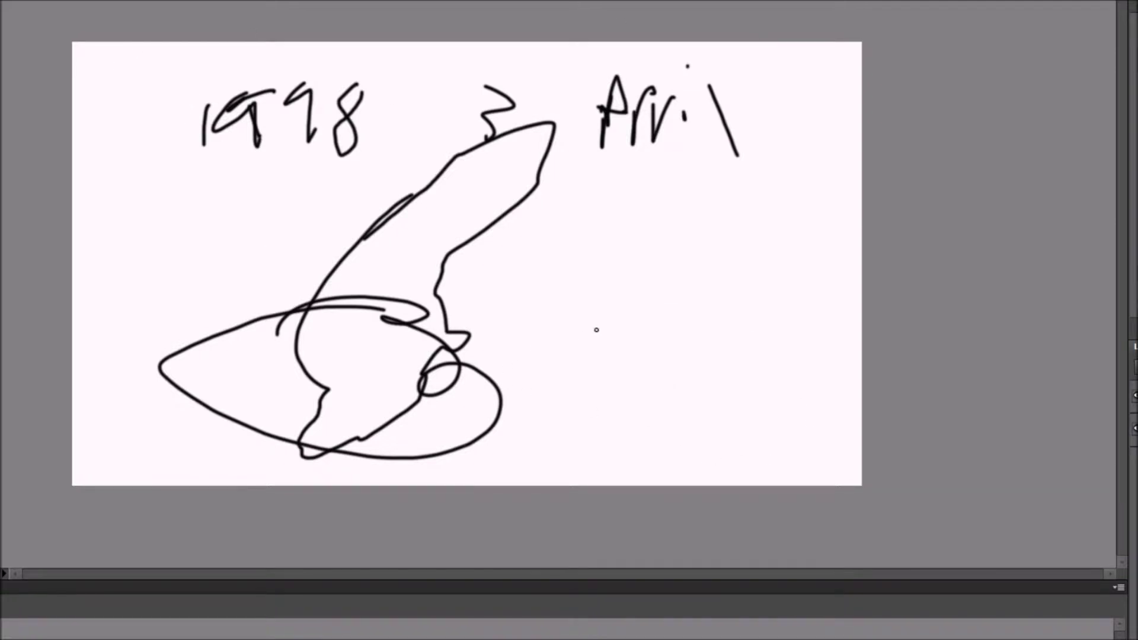
pyautogui.moveTo(577, 276)
pyautogui.mouseDown()
pyautogui.moveTo(540, 327)
pyautogui.moveTo(652, 281)
pyautogui.moveTo(721, 320)
pyautogui.mouseUp()
pyautogui.click(732, 242)
pyautogui.moveTo(737, 269); pyautogui.dragTo(742, 326)
pyautogui.moveTo(779, 290)
pyautogui.mouseDown()
pyautogui.moveTo(782, 306)
pyautogui.moveTo(828, 319)
pyautogui.moveTo(862, 307)
pyautogui.mouseUp()
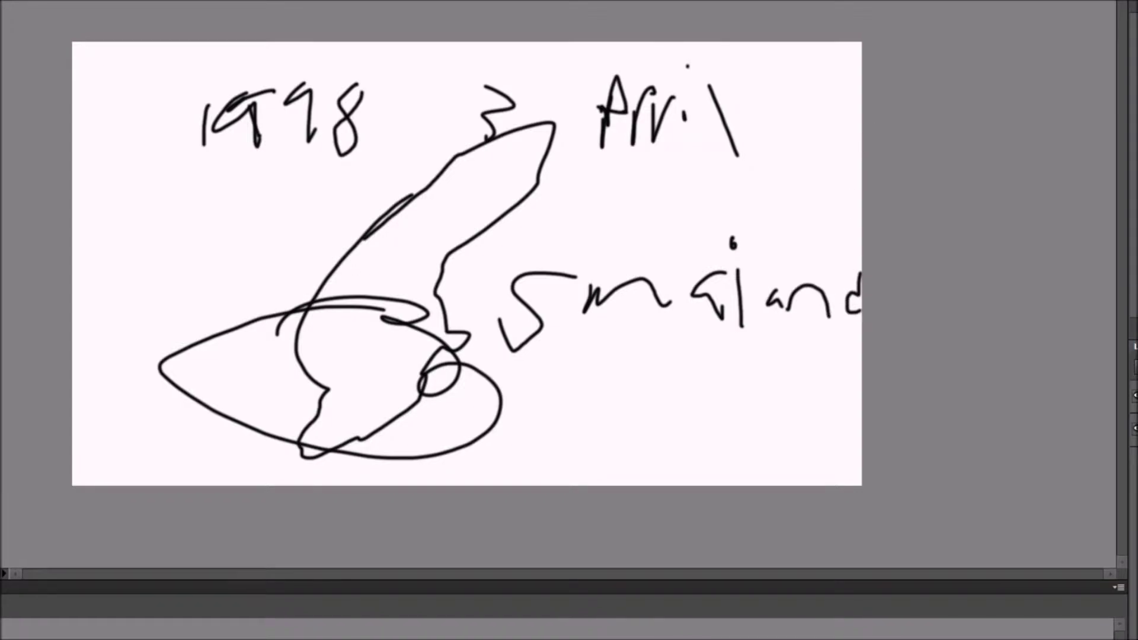
# Clear the canvas and handwrite the person's full name across its upper half
pyautogui.hotkey('ctrl', 'a')
pyautogui.press('Delete')
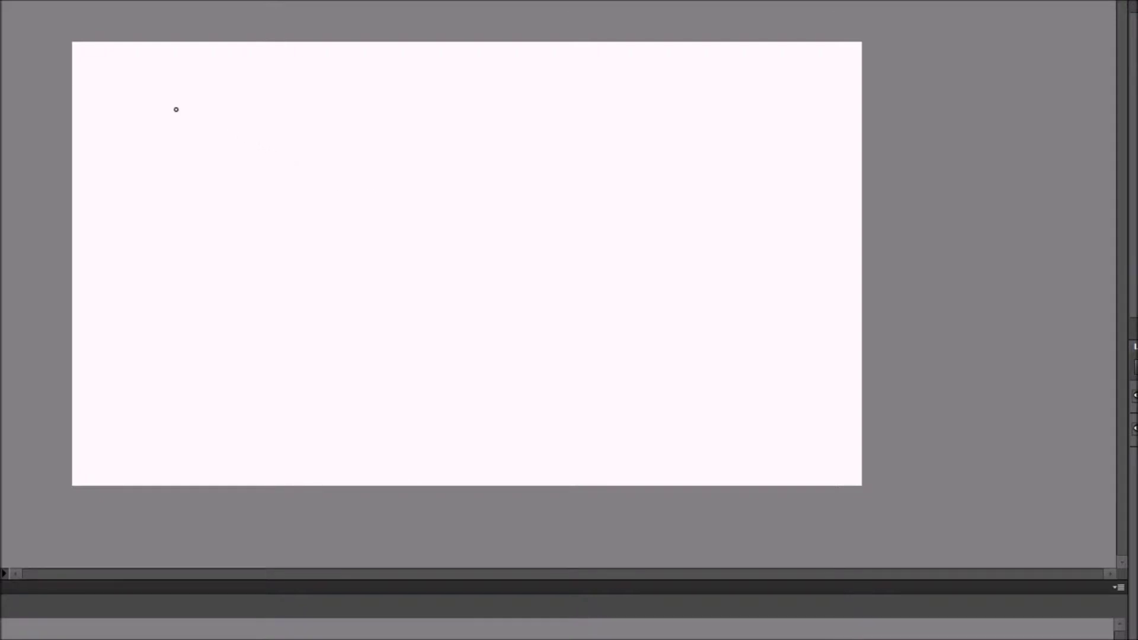
pyautogui.moveTo(173, 127); pyautogui.dragTo(181, 204)
pyautogui.moveTo(155, 130); pyautogui.dragTo(209, 238)
pyautogui.moveTo(308, 163); pyautogui.dragTo(347, 216)
pyautogui.moveTo(356, 172)
pyautogui.mouseDown()
pyautogui.moveTo(391, 173)
pyautogui.moveTo(403, 213)
pyautogui.mouseUp()
pyautogui.click(406, 157)
pyautogui.moveTo(453, 122)
pyautogui.mouseDown()
pyautogui.moveTo(456, 212)
pyautogui.moveTo(513, 209)
pyautogui.mouseUp()
pyautogui.moveTo(541, 145); pyautogui.dragTo(563, 210)
pyautogui.moveTo(501, 129)
pyautogui.mouseDown()
pyautogui.moveTo(604, 134)
pyautogui.moveTo(652, 183)
pyautogui.mouseUp()
pyautogui.moveTo(653, 140); pyautogui.dragTo(655, 187)
pyautogui.moveTo(692, 184)
pyautogui.mouseDown()
pyautogui.moveTo(751, 170)
pyautogui.moveTo(847, 202)
pyautogui.mouseUp()
pyautogui.moveTo(837, 160); pyautogui.dragTo(842, 183)
# Underline the surname and add a slanted stroke below it leading towards a small flat sketch near the canvas's lower-left corner
pyautogui.moveTo(583, 224); pyautogui.dragTo(781, 216)
pyautogui.moveTo(667, 220); pyautogui.dragTo(792, 215)
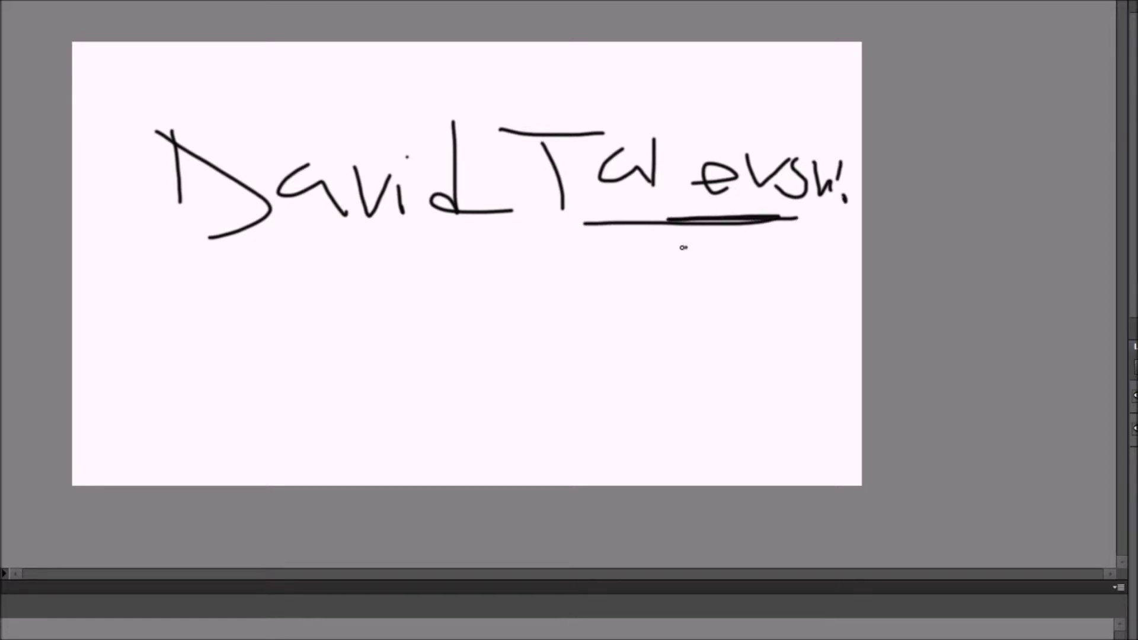
pyautogui.moveTo(686, 247); pyautogui.dragTo(392, 312)
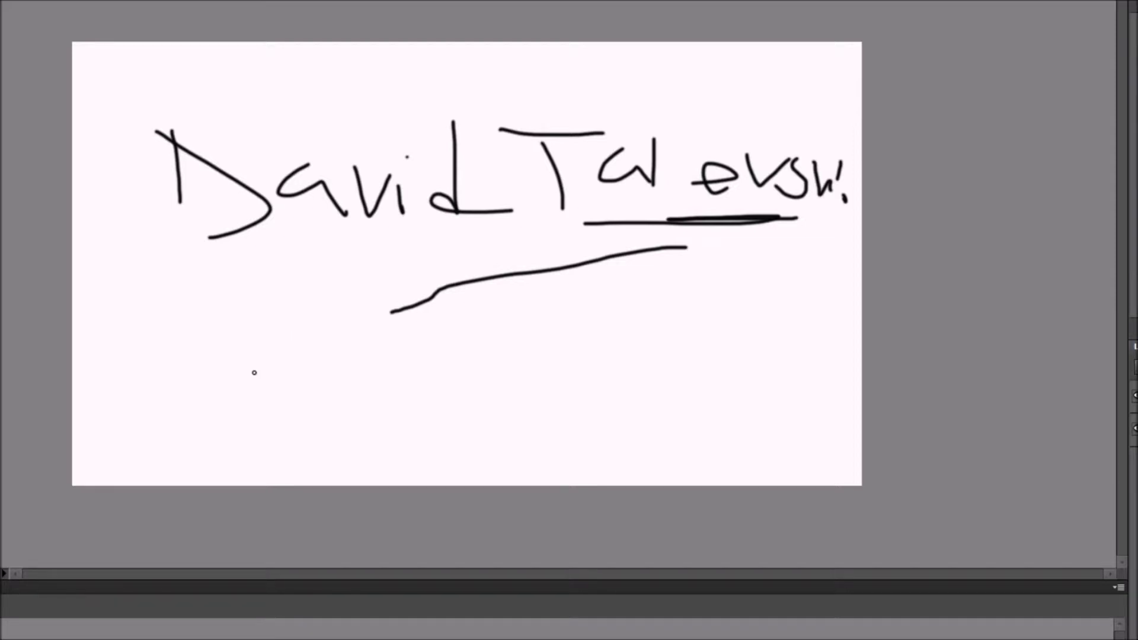
pyautogui.moveTo(154, 410)
pyautogui.mouseDown()
pyautogui.moveTo(268, 390)
pyautogui.moveTo(287, 413)
pyautogui.mouseUp()
pyautogui.moveTo(161, 392)
pyautogui.mouseDown()
pyautogui.moveTo(97, 348)
pyautogui.moveTo(196, 385)
pyautogui.moveTo(178, 325)
pyautogui.moveTo(236, 382)
pyautogui.moveTo(254, 315)
pyautogui.moveTo(262, 387)
pyautogui.mouseUp()
pyautogui.moveTo(265, 388)
pyautogui.mouseDown()
pyautogui.moveTo(293, 352)
pyautogui.moveTo(330, 385)
pyautogui.moveTo(291, 409)
pyautogui.mouseUp()
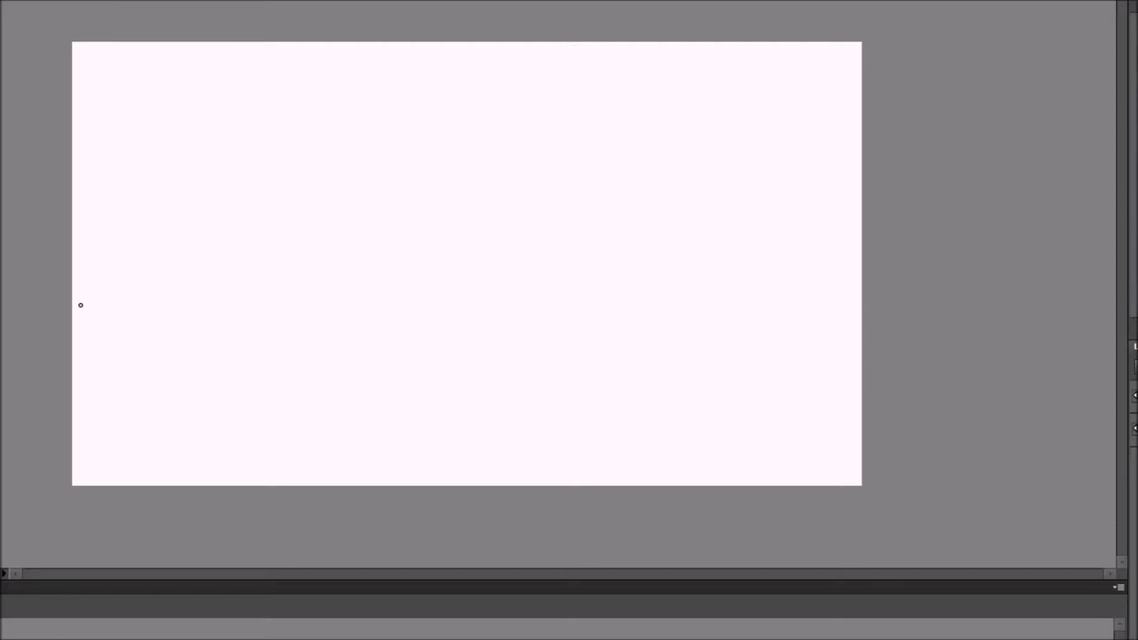
# Draw four long, gently curved lines across the blank canvas, one below another
pyautogui.moveTo(39, 294); pyautogui.dragTo(960, 176)
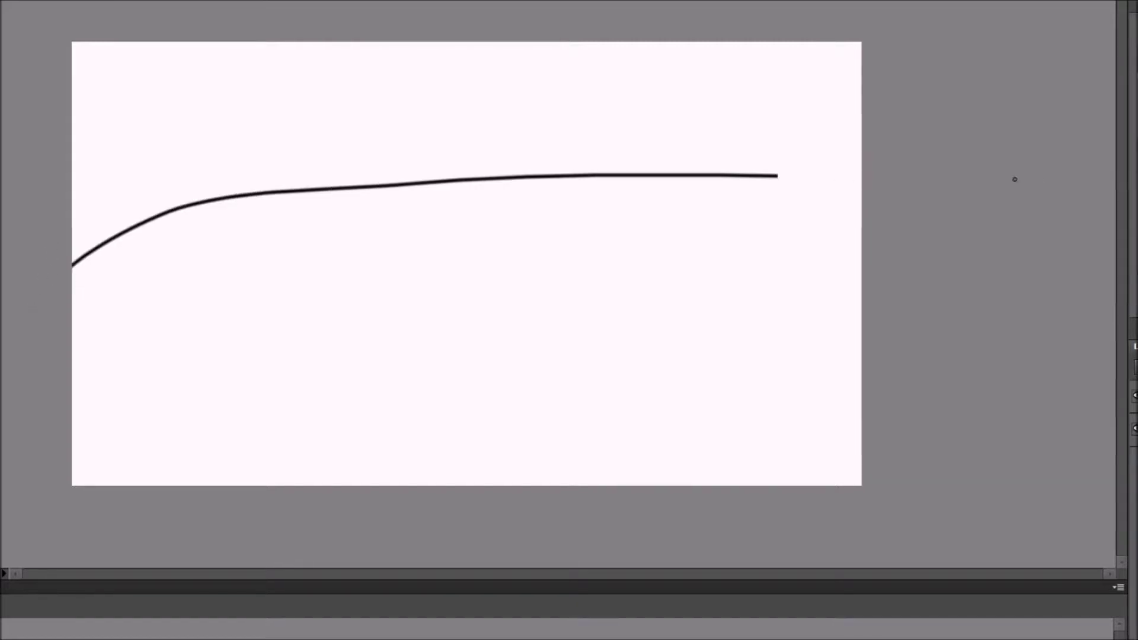
pyautogui.moveTo(42, 365); pyautogui.dragTo(954, 228)
pyautogui.moveTo(102, 379); pyautogui.dragTo(1051, 347)
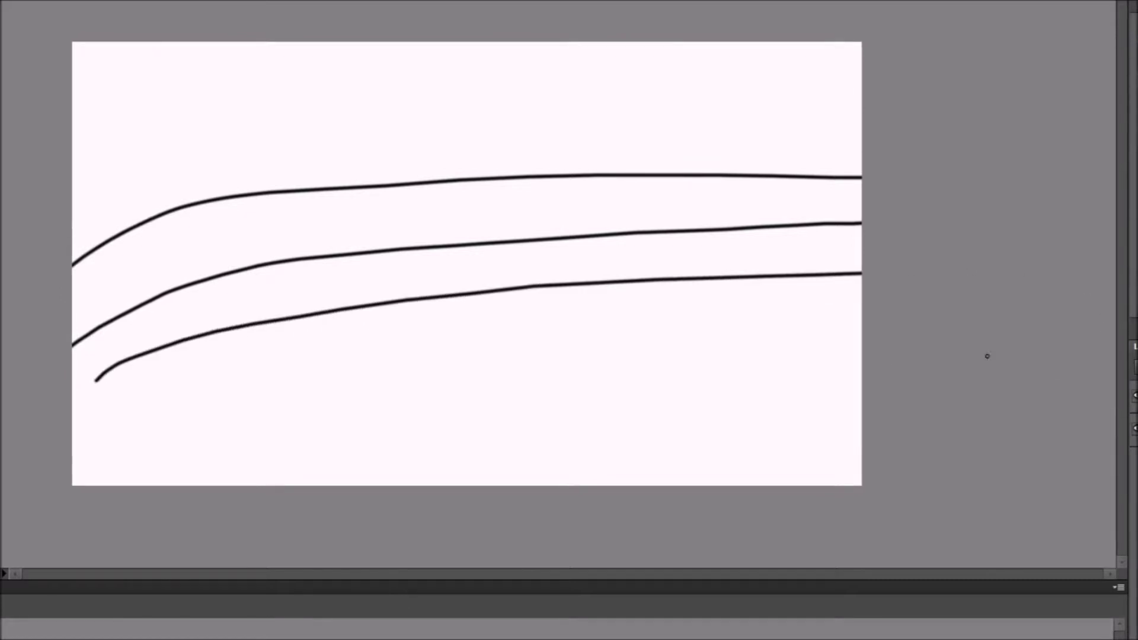
pyautogui.moveTo(100, 444); pyautogui.dragTo(1042, 344)
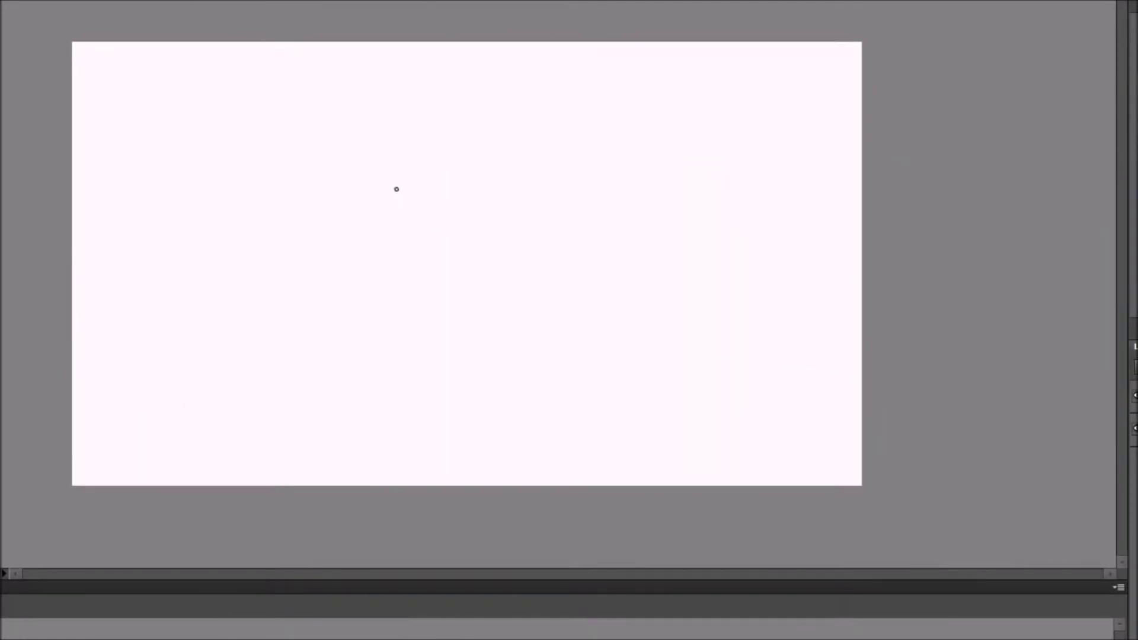
# Sketch loose freehand strokes in the upper middle of the blank canvas
pyautogui.moveTo(426, 190)
pyautogui.mouseDown()
pyautogui.moveTo(546, 284)
pyautogui.moveTo(634, 222)
pyautogui.moveTo(597, 172)
pyautogui.moveTo(425, 142)
pyautogui.mouseUp()
pyautogui.moveTo(512, 56); pyautogui.dragTo(427, 142)
pyautogui.moveTo(326, 92)
pyautogui.mouseDown()
pyautogui.moveTo(267, 185)
pyautogui.moveTo(375, 172)
pyautogui.mouseUp()
# Sketch a wide rectangle with a double-edged oval inside it on the left side of the canvas
pyautogui.moveTo(120, 189)
pyautogui.mouseDown()
pyautogui.moveTo(127, 260)
pyautogui.moveTo(244, 174)
pyautogui.moveTo(210, 267)
pyautogui.moveTo(127, 262)
pyautogui.mouseUp()
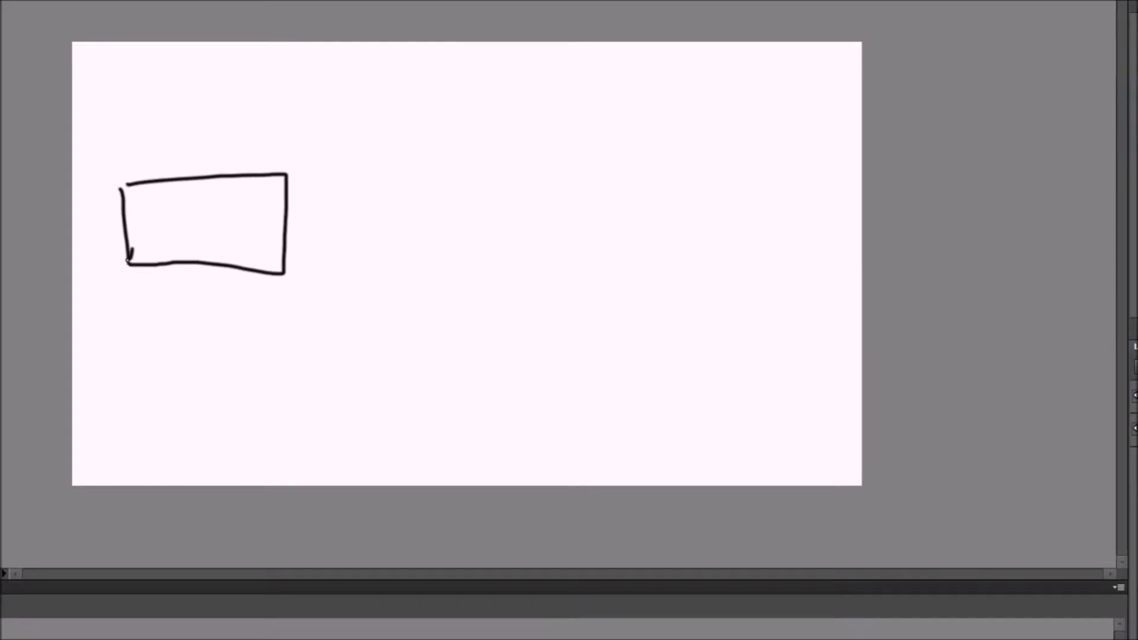
pyautogui.moveTo(202, 198)
pyautogui.mouseDown()
pyautogui.moveTo(184, 232)
pyautogui.moveTo(210, 198)
pyautogui.mouseUp()
pyautogui.moveTo(158, 233); pyautogui.dragTo(161, 243)
pyautogui.moveTo(218, 210)
pyautogui.mouseDown()
pyautogui.moveTo(222, 228)
pyautogui.moveTo(206, 243)
pyautogui.moveTo(224, 222)
pyautogui.mouseUp()
# Sketch a slanted sword with a narrow blade and a crossguard near the middle of the canvas
pyautogui.moveTo(399, 137); pyautogui.dragTo(487, 259)
pyautogui.moveTo(434, 249); pyautogui.dragTo(508, 191)
pyautogui.moveTo(398, 136)
pyautogui.mouseDown()
pyautogui.moveTo(426, 124)
pyautogui.moveTo(489, 226)
pyautogui.moveTo(487, 258)
pyautogui.mouseUp()
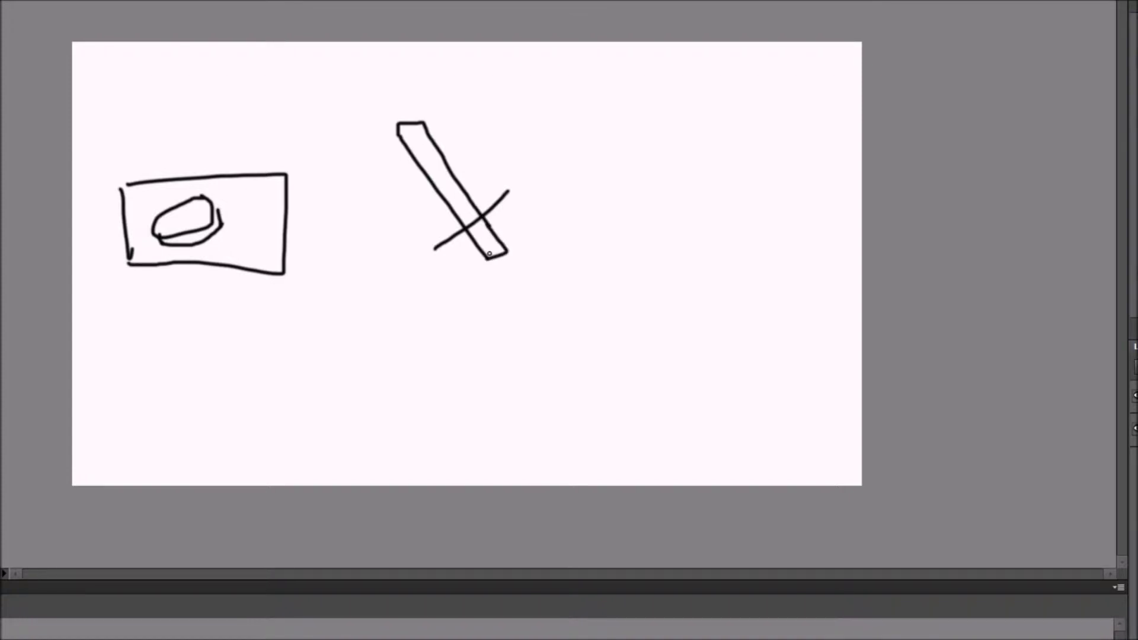
# Sketch a computer on the canvas's right side with a boxy screen, a keyboard below it and an oval mouse
pyautogui.moveTo(637, 204)
pyautogui.mouseDown()
pyautogui.moveTo(696, 312)
pyautogui.moveTo(781, 314)
pyautogui.moveTo(784, 216)
pyautogui.moveTo(795, 308)
pyautogui.moveTo(831, 335)
pyautogui.moveTo(808, 312)
pyautogui.mouseUp()
pyautogui.moveTo(661, 330)
pyautogui.mouseDown()
pyautogui.moveTo(789, 327)
pyautogui.moveTo(669, 356)
pyautogui.moveTo(641, 341)
pyautogui.moveTo(671, 331)
pyautogui.mouseUp()
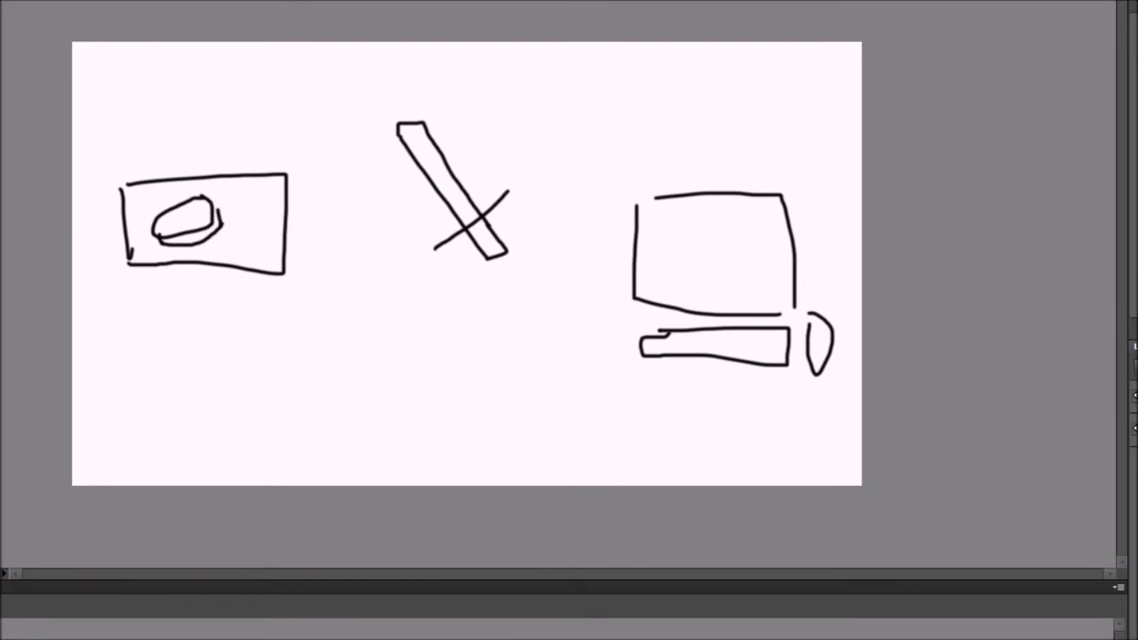
pyautogui.moveTo(112, 207)
pyautogui.mouseDown()
pyautogui.moveTo(483, 241)
pyautogui.moveTo(0, 255)
pyautogui.mouseUp()
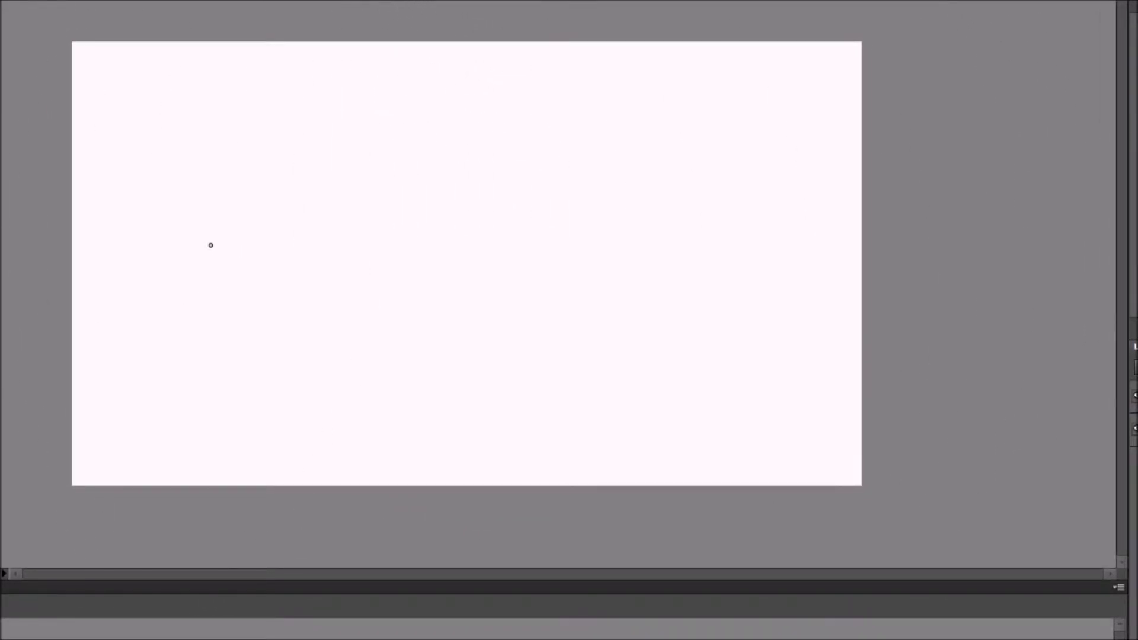
# On the blank canvas, sketch a tall box containing two horizontal lines with a small circle below them
pyautogui.moveTo(382, 117)
pyautogui.mouseDown()
pyautogui.moveTo(400, 294)
pyautogui.moveTo(599, 287)
pyautogui.moveTo(464, 347)
pyautogui.moveTo(395, 310)
pyautogui.moveTo(399, 296)
pyautogui.mouseUp()
pyautogui.moveTo(415, 172); pyautogui.dragTo(587, 157)
pyautogui.moveTo(476, 207); pyautogui.dragTo(564, 203)
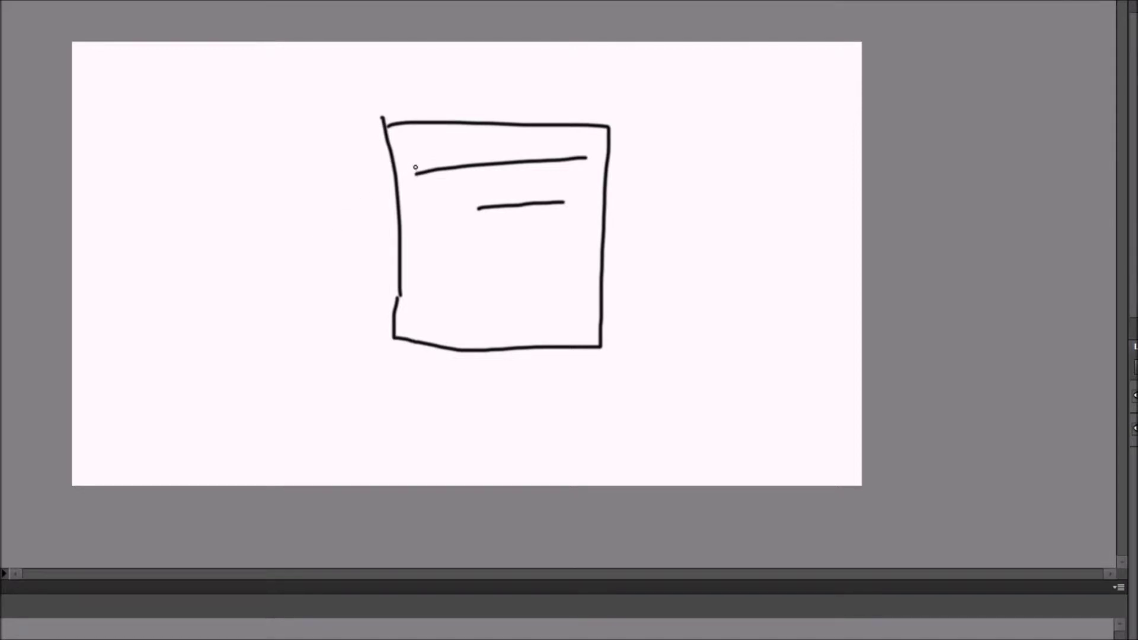
pyautogui.moveTo(490, 274)
pyautogui.mouseDown()
pyautogui.moveTo(474, 313)
pyautogui.moveTo(496, 276)
pyautogui.mouseUp()
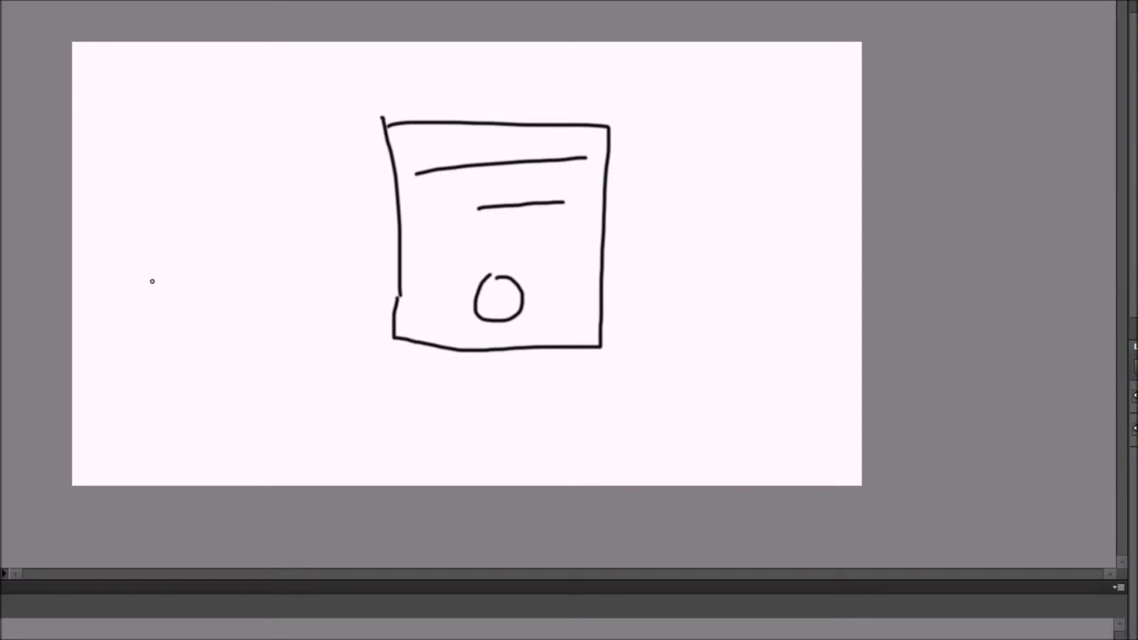
pyautogui.moveTo(502, 289)
pyautogui.mouseDown()
pyautogui.moveTo(301, 274)
pyautogui.moveTo(408, 260)
pyautogui.moveTo(377, 249)
pyautogui.moveTo(396, 218)
pyautogui.mouseUp()
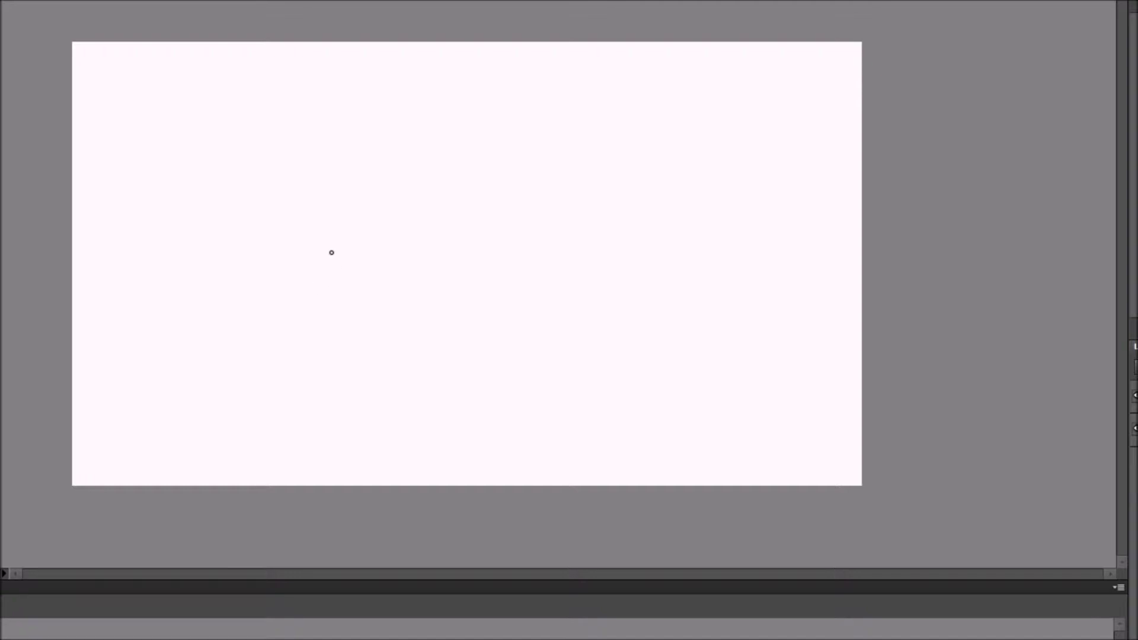
# Handwrite "Craz" in large letters across the top of the blank canvas
pyautogui.moveTo(188, 87); pyautogui.dragTo(184, 191)
pyautogui.moveTo(196, 161)
pyautogui.mouseDown()
pyautogui.moveTo(198, 145)
pyautogui.moveTo(270, 99)
pyautogui.mouseUp()
pyautogui.moveTo(330, 126)
pyautogui.mouseDown()
pyautogui.moveTo(315, 117)
pyautogui.moveTo(387, 179)
pyautogui.mouseUp()
pyautogui.moveTo(404, 99); pyautogui.dragTo(591, 223)
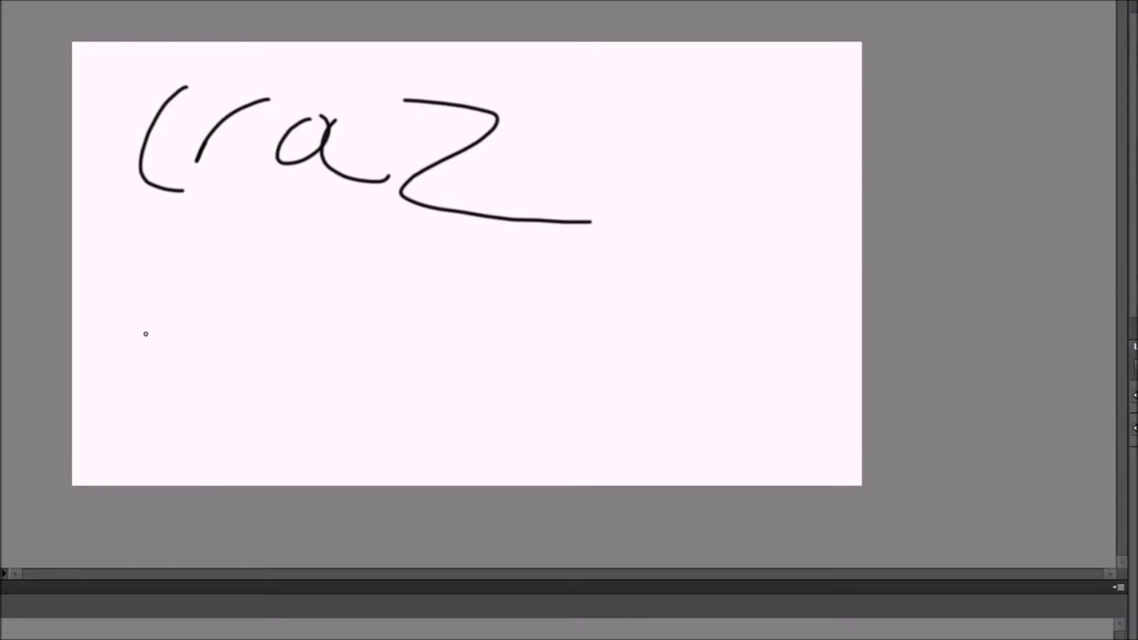
# Handwrite two more rows of lettering below "Craz"
pyautogui.moveTo(164, 240)
pyautogui.mouseDown()
pyautogui.moveTo(197, 318)
pyautogui.moveTo(170, 355)
pyautogui.mouseUp()
pyautogui.moveTo(236, 280)
pyautogui.mouseDown()
pyautogui.moveTo(232, 337)
pyautogui.moveTo(276, 261)
pyautogui.mouseUp()
pyautogui.moveTo(210, 306)
pyautogui.mouseDown()
pyautogui.moveTo(346, 309)
pyautogui.moveTo(336, 349)
pyautogui.mouseUp()
pyautogui.moveTo(380, 286); pyautogui.dragTo(390, 349)
pyautogui.moveTo(407, 286); pyautogui.dragTo(448, 325)
pyautogui.moveTo(453, 303)
pyautogui.mouseDown()
pyautogui.moveTo(511, 309)
pyautogui.moveTo(538, 343)
pyautogui.mouseUp()
pyautogui.moveTo(208, 391)
pyautogui.mouseDown()
pyautogui.moveTo(157, 465)
pyautogui.moveTo(190, 468)
pyautogui.mouseUp()
pyautogui.moveTo(234, 433); pyautogui.dragTo(258, 414)
pyautogui.moveTo(389, 384); pyautogui.dragTo(365, 474)
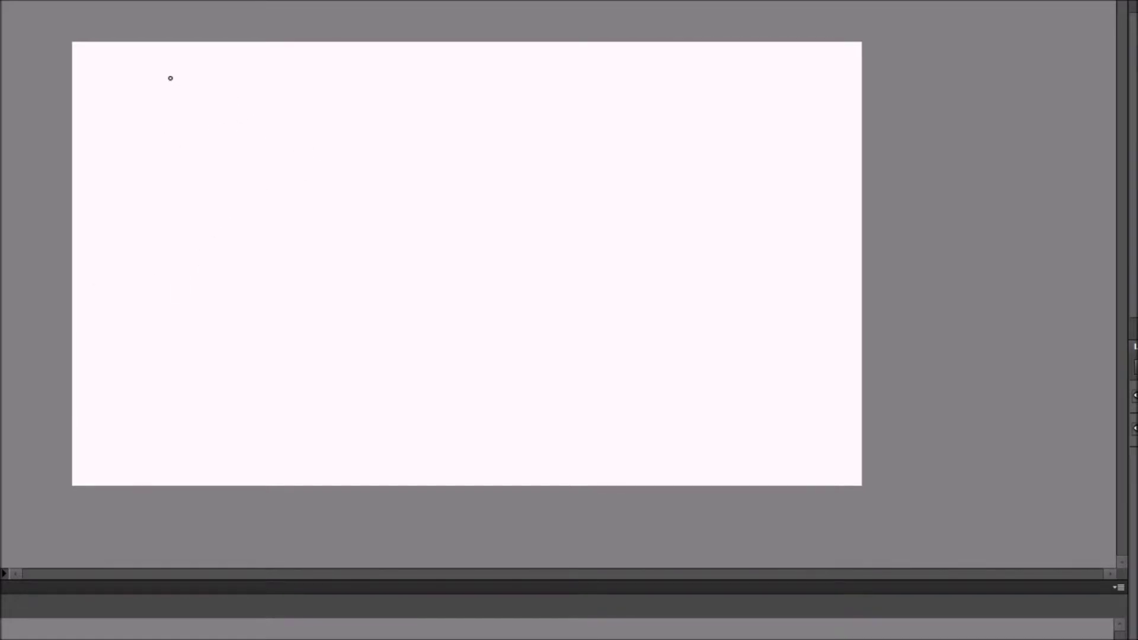
# Handwrite a large "0" with a word beside it on the blank canvas, and clear the canvas
pyautogui.moveTo(224, 106)
pyautogui.mouseDown()
pyautogui.moveTo(155, 178)
pyautogui.moveTo(199, 77)
pyautogui.mouseUp()
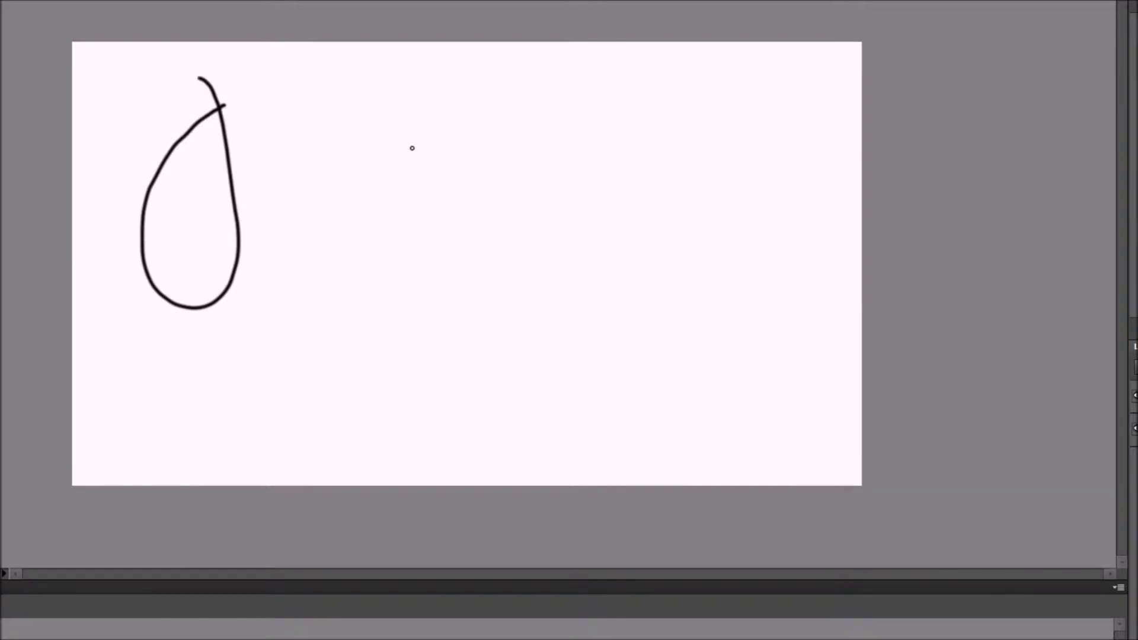
pyautogui.moveTo(403, 125)
pyautogui.mouseDown()
pyautogui.moveTo(374, 184)
pyautogui.moveTo(340, 210)
pyautogui.mouseUp()
pyautogui.moveTo(413, 219)
pyautogui.mouseDown()
pyautogui.moveTo(462, 153)
pyautogui.moveTo(482, 155)
pyautogui.mouseUp()
pyautogui.moveTo(534, 179); pyautogui.dragTo(537, 198)
pyautogui.moveTo(591, 148)
pyautogui.mouseDown()
pyautogui.moveTo(719, 195)
pyautogui.moveTo(745, 157)
pyautogui.mouseUp()
pyautogui.hotkey('ctrl', 'a')
pyautogui.press('Delete')
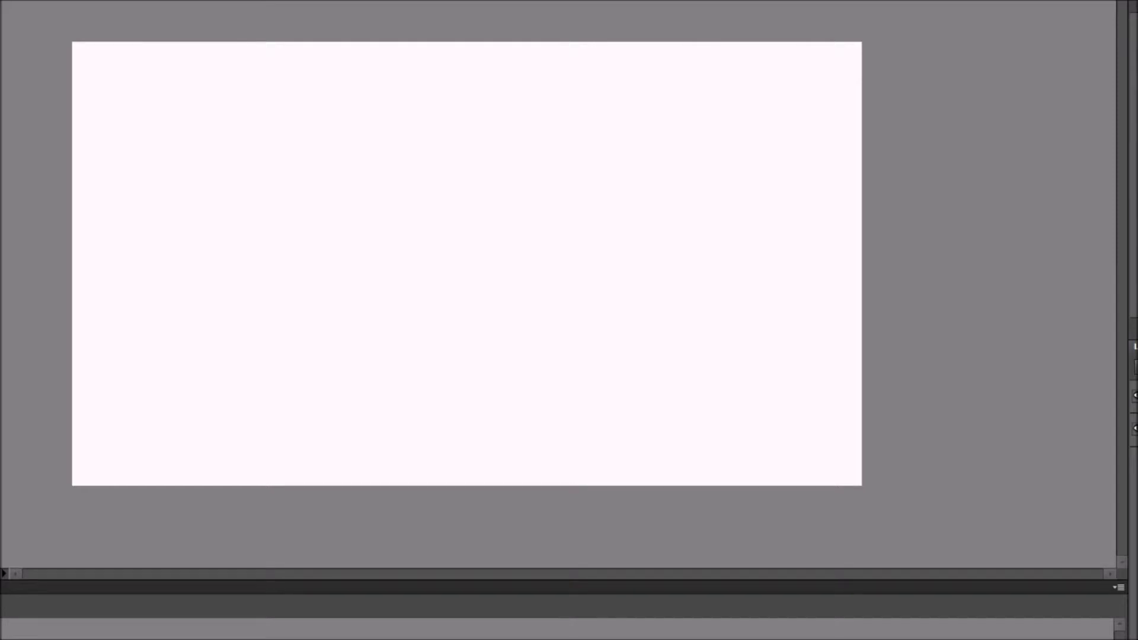
# Handwrite "1 grade" in large characters across the canvas, and clear the canvas
pyautogui.moveTo(140, 155)
pyautogui.mouseDown()
pyautogui.moveTo(203, 308)
pyautogui.moveTo(267, 343)
pyautogui.mouseUp()
pyautogui.moveTo(424, 176)
pyautogui.mouseDown()
pyautogui.moveTo(448, 153)
pyautogui.moveTo(379, 254)
pyautogui.mouseUp()
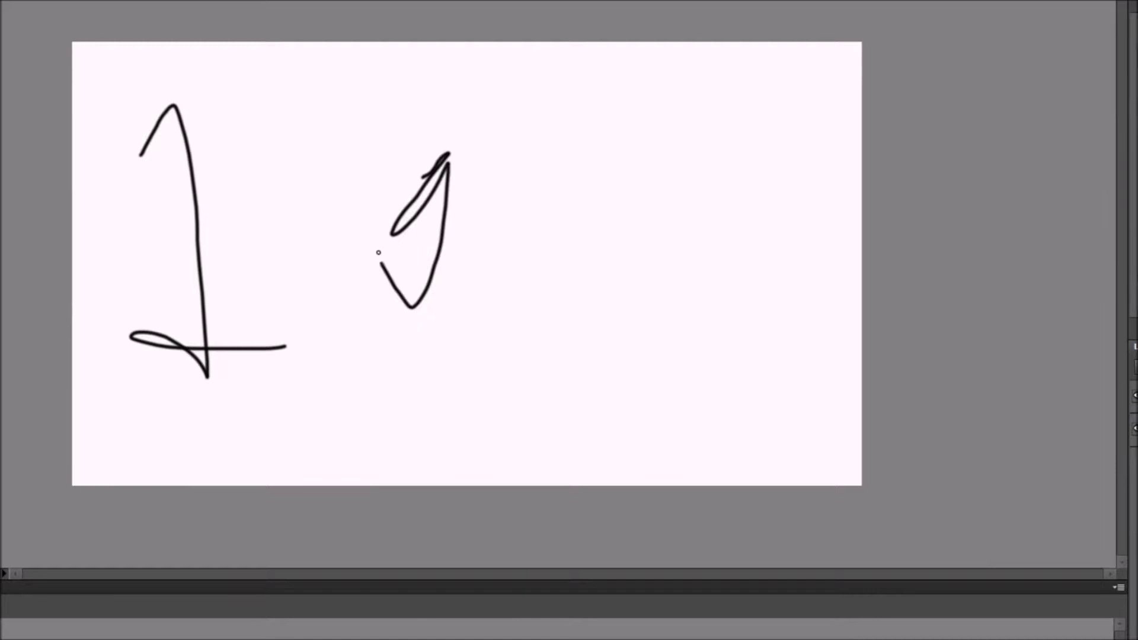
pyautogui.moveTo(441, 272); pyautogui.dragTo(598, 173)
pyautogui.moveTo(583, 225); pyautogui.dragTo(671, 231)
pyautogui.moveTo(742, 172); pyautogui.dragTo(745, 188)
pyautogui.moveTo(764, 264); pyautogui.dragTo(810, 267)
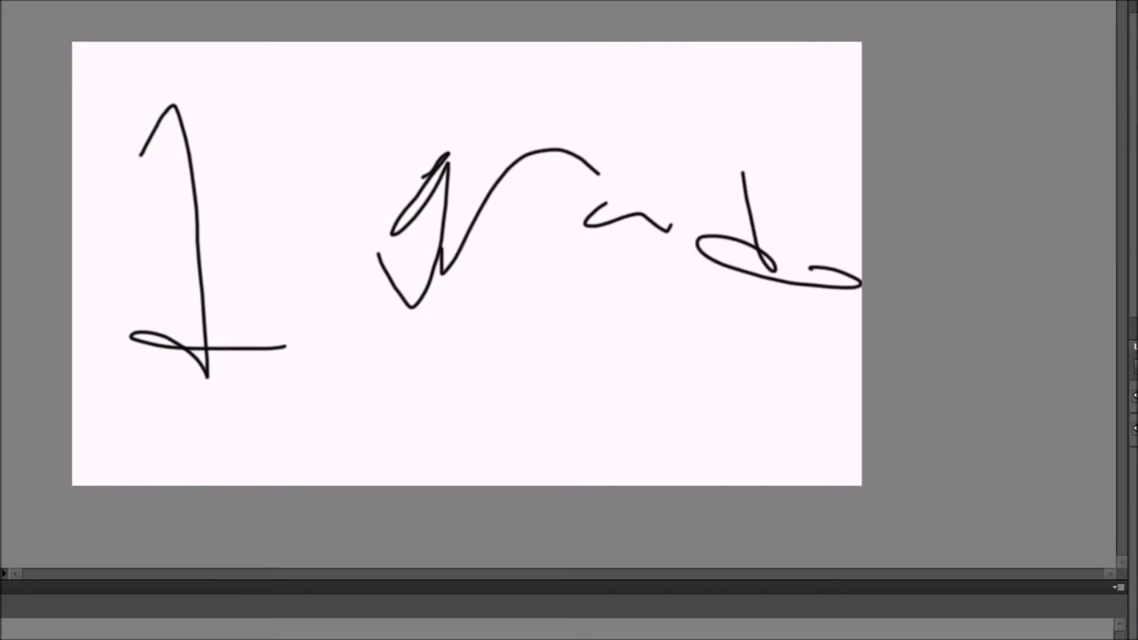
pyautogui.hotkey('ctrl', 'a')
pyautogui.press('Delete')
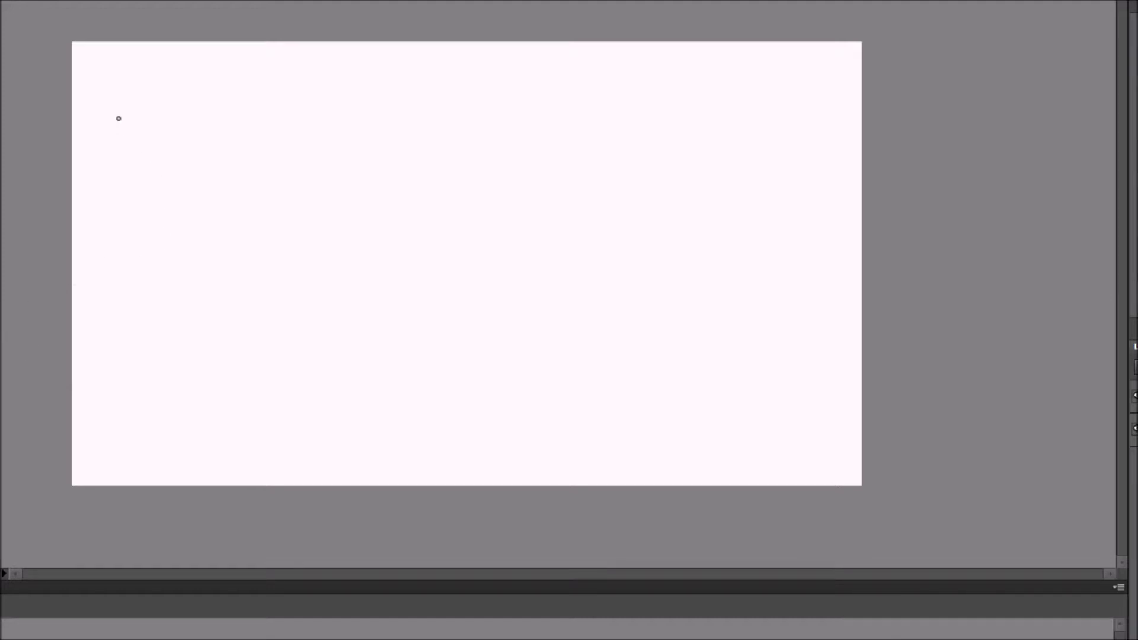
# Sketch two small boxes side by side in the upper-left part of the canvas, the first cut off by the canvas edge
pyautogui.moveTo(130, 111); pyautogui.dragTo(131, 172)
pyautogui.moveTo(130, 111); pyautogui.dragTo(65, 112)
pyautogui.moveTo(131, 170); pyautogui.dragTo(54, 157)
pyautogui.moveTo(225, 114)
pyautogui.mouseDown()
pyautogui.moveTo(214, 153)
pyautogui.moveTo(266, 119)
pyautogui.mouseUp()
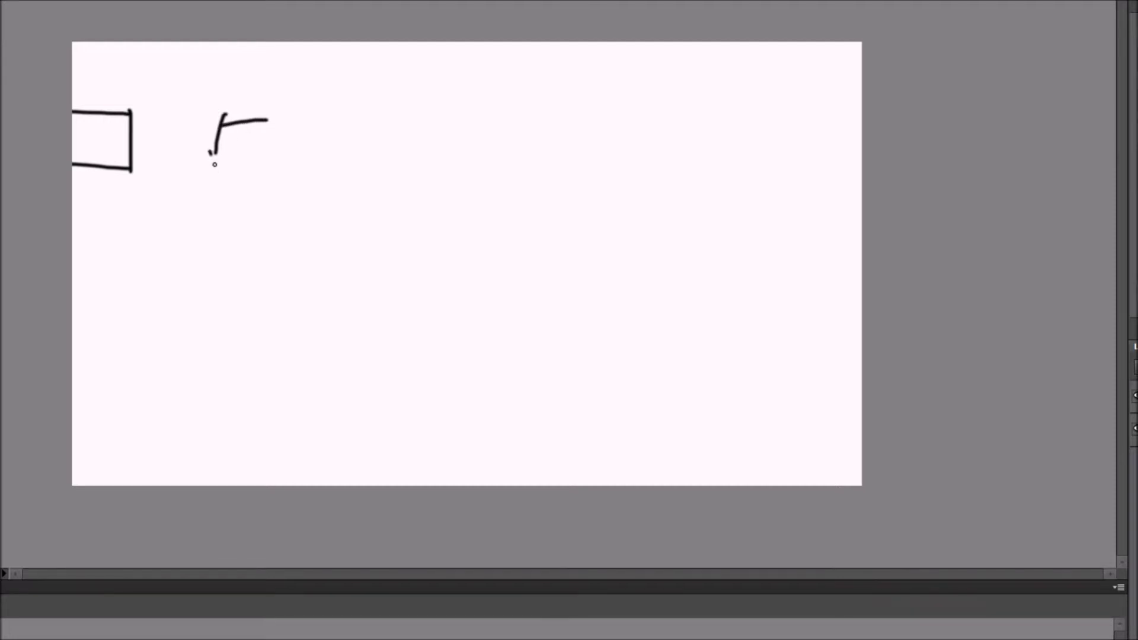
pyautogui.moveTo(209, 153); pyautogui.dragTo(299, 175)
pyautogui.moveTo(272, 122); pyautogui.dragTo(274, 177)
# Add short strokes above the two boxes and sketch a circle with a flat, arm-like outline around its base below them
pyautogui.moveTo(118, 138); pyautogui.dragTo(136, 116)
pyautogui.moveTo(237, 75); pyautogui.dragTo(242, 113)
pyautogui.moveTo(191, 79); pyautogui.dragTo(132, 117)
pyautogui.moveTo(193, 186)
pyautogui.mouseDown()
pyautogui.moveTo(198, 257)
pyautogui.moveTo(172, 175)
pyautogui.mouseUp()
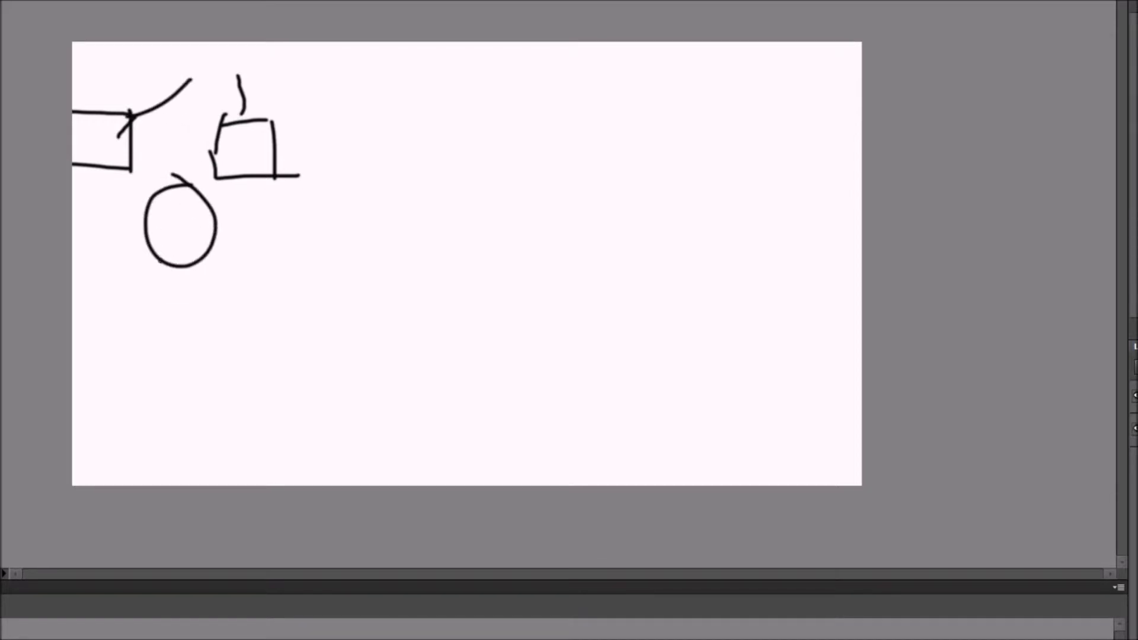
pyautogui.moveTo(149, 238)
pyautogui.mouseDown()
pyautogui.moveTo(121, 249)
pyautogui.moveTo(200, 282)
pyautogui.moveTo(214, 243)
pyautogui.mouseUp()
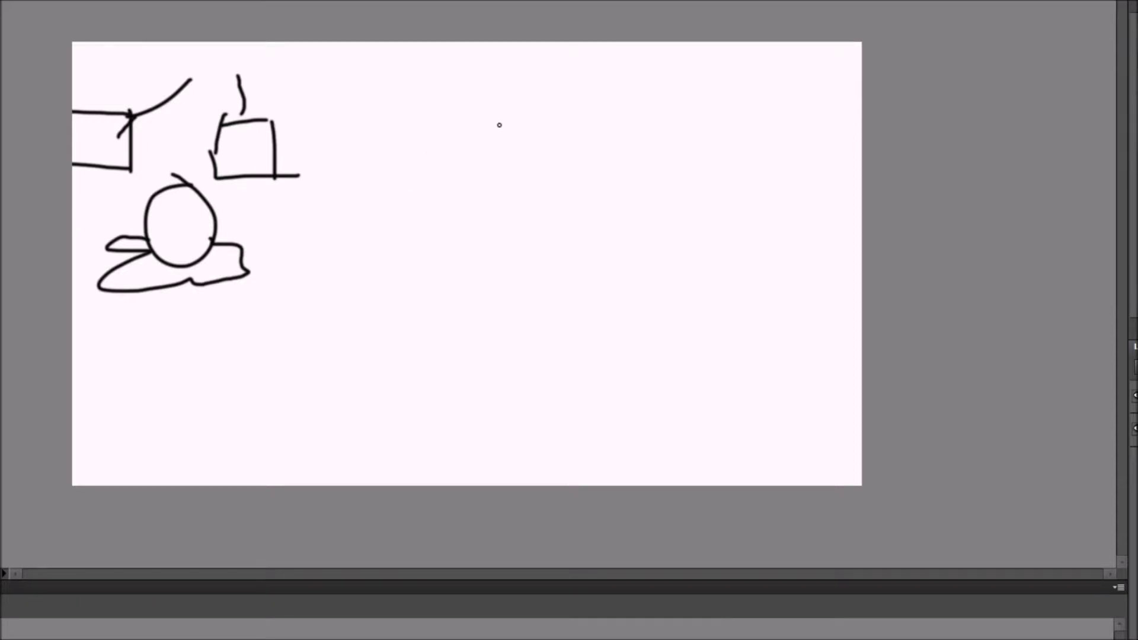
# Sketch an arched outline with a jagged top and wavy slope near the canvas's centre, and add freehand strokes below it
pyautogui.moveTo(436, 246)
pyautogui.mouseDown()
pyautogui.moveTo(458, 197)
pyautogui.moveTo(488, 173)
pyautogui.moveTo(572, 178)
pyautogui.moveTo(654, 244)
pyautogui.moveTo(651, 255)
pyautogui.mouseUp()
pyautogui.moveTo(523, 184)
pyautogui.mouseDown()
pyautogui.moveTo(535, 154)
pyautogui.moveTo(548, 179)
pyautogui.mouseUp()
pyautogui.moveTo(474, 162)
pyautogui.mouseDown()
pyautogui.moveTo(538, 173)
pyautogui.moveTo(466, 161)
pyautogui.moveTo(462, 195)
pyautogui.moveTo(554, 169)
pyautogui.mouseUp()
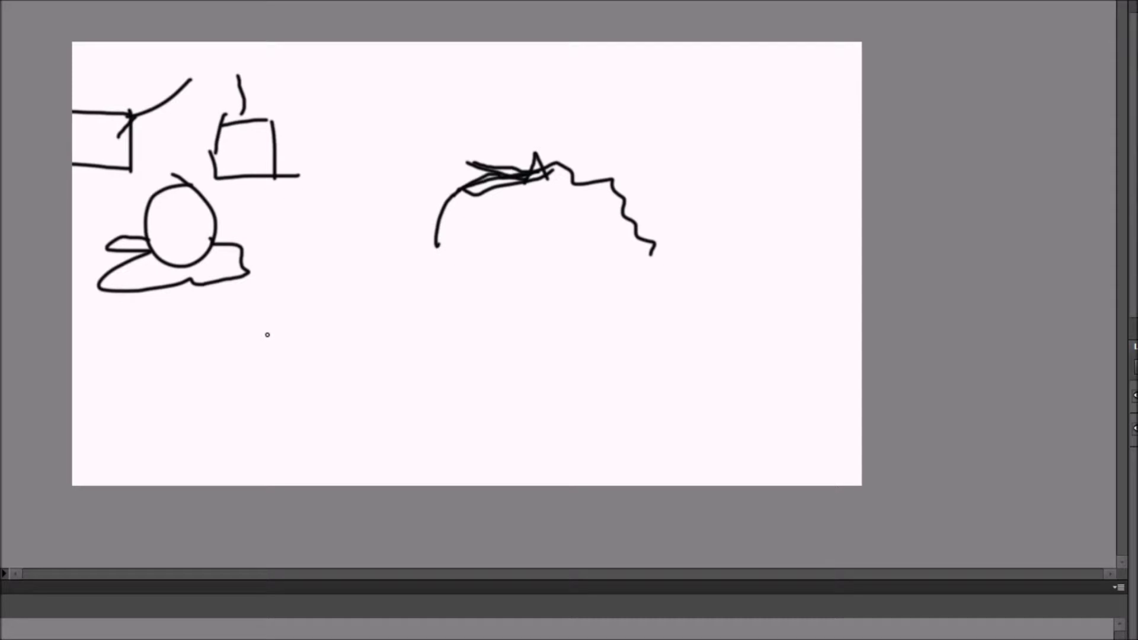
pyautogui.moveTo(267, 345)
pyautogui.mouseDown()
pyautogui.moveTo(272, 412)
pyautogui.moveTo(283, 332)
pyautogui.mouseUp()
pyautogui.moveTo(267, 374)
pyautogui.mouseDown()
pyautogui.moveTo(295, 364)
pyautogui.moveTo(295, 325)
pyautogui.mouseUp()
pyautogui.moveTo(302, 371)
pyautogui.mouseDown()
pyautogui.moveTo(307, 388)
pyautogui.moveTo(357, 361)
pyautogui.moveTo(372, 389)
pyautogui.moveTo(411, 406)
pyautogui.moveTo(494, 403)
pyautogui.mouseUp()
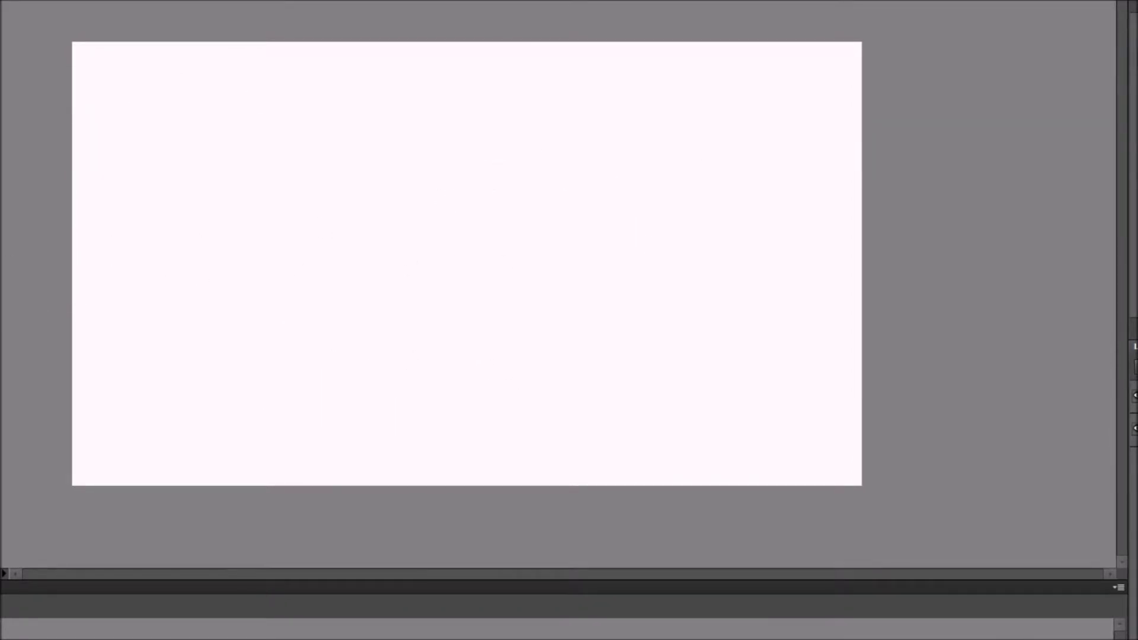
# Handwrite a large "2" on the blank canvas with lettering beside it
pyautogui.moveTo(121, 179)
pyautogui.mouseDown()
pyautogui.moveTo(236, 275)
pyautogui.moveTo(263, 323)
pyautogui.mouseUp()
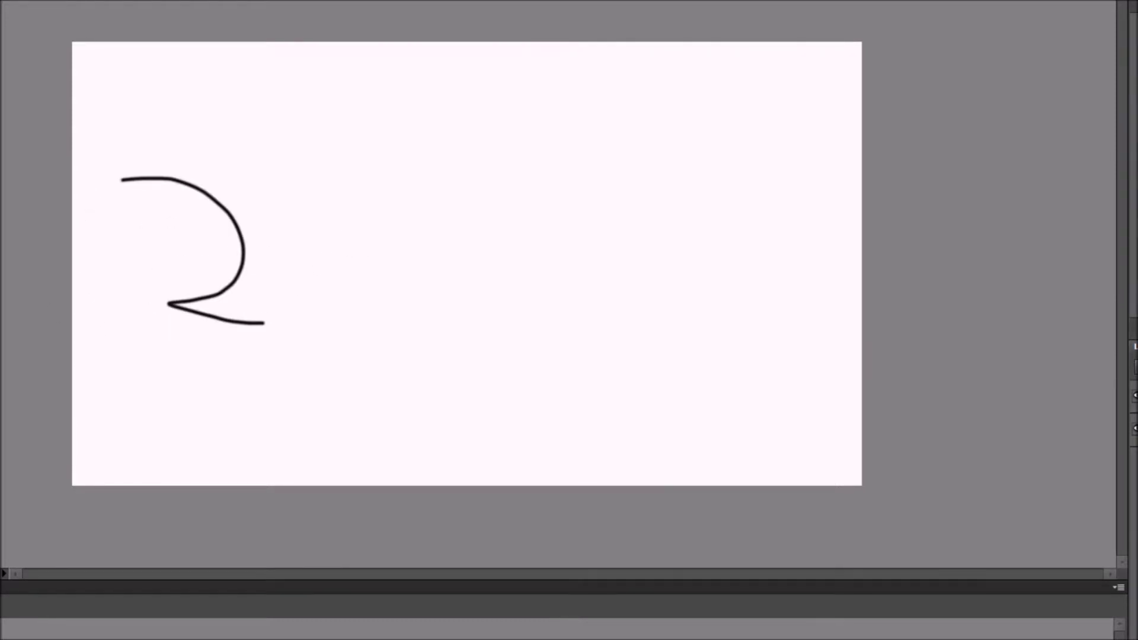
pyautogui.moveTo(413, 172)
pyautogui.mouseDown()
pyautogui.moveTo(372, 300)
pyautogui.moveTo(560, 238)
pyautogui.moveTo(735, 279)
pyautogui.moveTo(752, 265)
pyautogui.mouseUp()
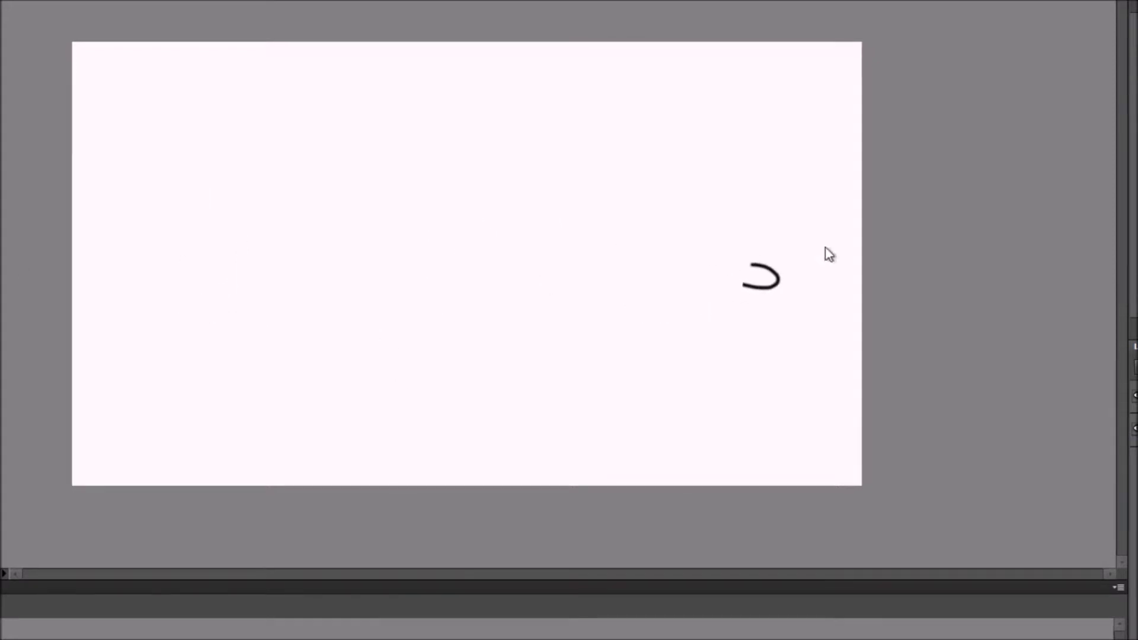
# Sketch a wide rectangle on the right of the blank canvas and add freehand strokes from it towards the left side
pyautogui.moveTo(632, 269)
pyautogui.mouseDown()
pyautogui.moveTo(636, 356)
pyautogui.moveTo(815, 317)
pyautogui.moveTo(646, 350)
pyautogui.mouseUp()
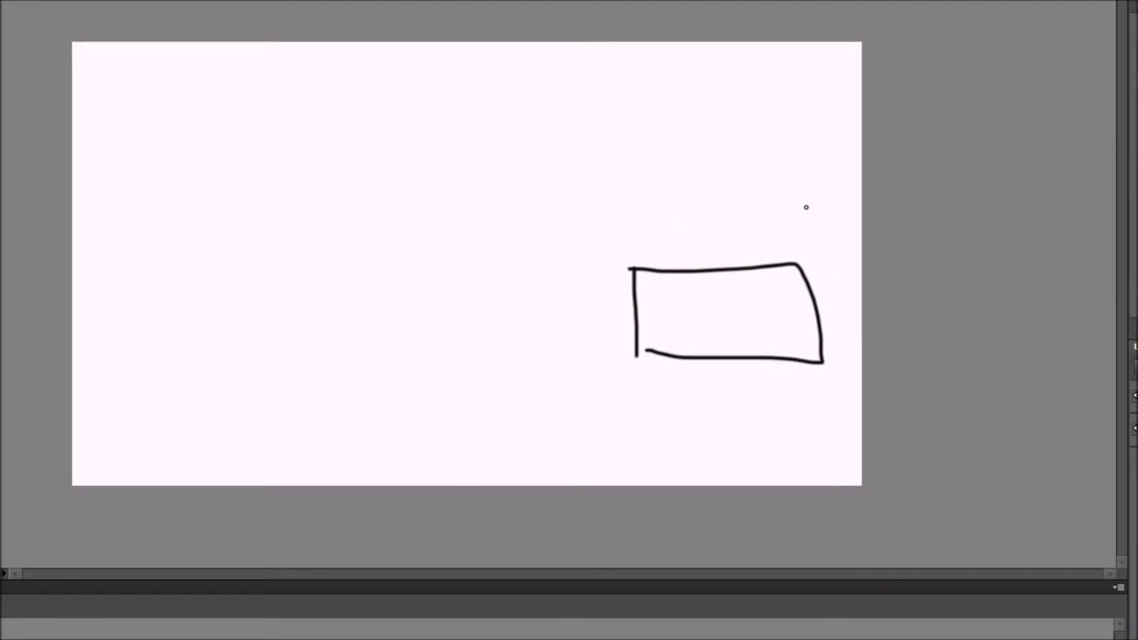
pyautogui.moveTo(702, 241); pyautogui.dragTo(748, 335)
pyautogui.moveTo(755, 291); pyautogui.dragTo(646, 333)
pyautogui.moveTo(643, 241)
pyautogui.mouseDown()
pyautogui.moveTo(354, 203)
pyautogui.moveTo(354, 214)
pyautogui.mouseUp()
pyautogui.moveTo(177, 286); pyautogui.dragTo(173, 351)
pyautogui.moveTo(177, 286)
pyautogui.mouseDown()
pyautogui.moveTo(234, 280)
pyautogui.moveTo(228, 350)
pyautogui.moveTo(173, 350)
pyautogui.mouseUp()
pyautogui.moveTo(222, 196)
pyautogui.mouseDown()
pyautogui.moveTo(239, 224)
pyautogui.moveTo(223, 193)
pyautogui.mouseUp()
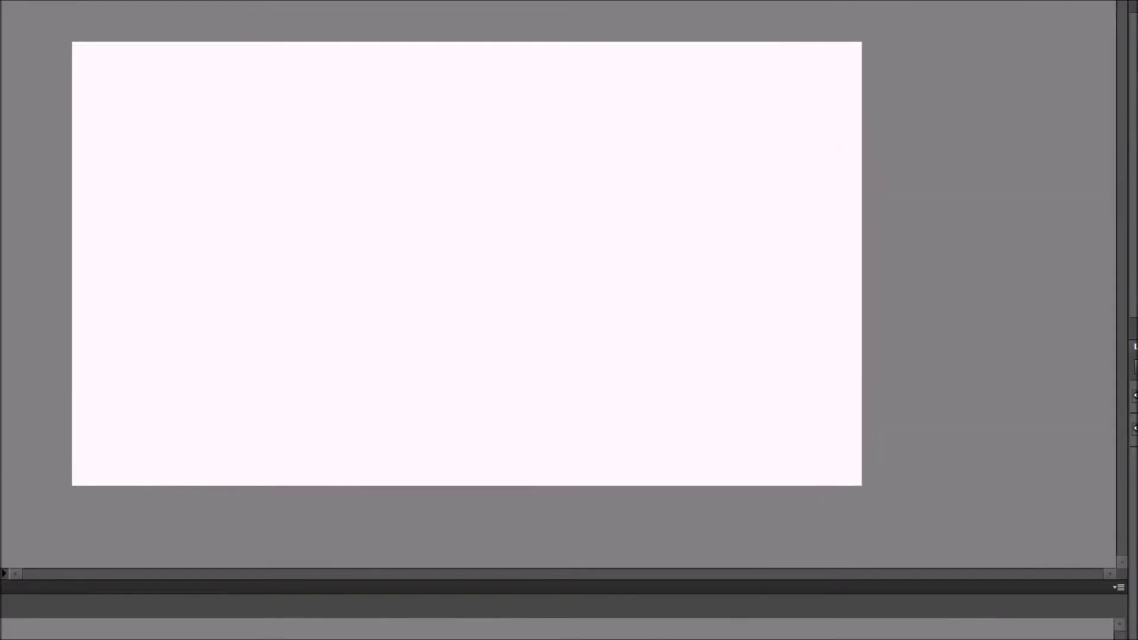
# Handwrite "Lego" on the left of the blank canvas and "Star wars" on two rows near the top centre
pyautogui.moveTo(111, 177)
pyautogui.mouseDown()
pyautogui.moveTo(128, 243)
pyautogui.moveTo(256, 235)
pyautogui.mouseUp()
pyautogui.moveTo(471, 75)
pyautogui.mouseDown()
pyautogui.moveTo(457, 132)
pyautogui.moveTo(445, 125)
pyautogui.mouseUp()
pyautogui.moveTo(502, 86); pyautogui.dragTo(588, 135)
pyautogui.moveTo(473, 130)
pyautogui.mouseDown()
pyautogui.moveTo(612, 106)
pyautogui.moveTo(717, 108)
pyautogui.mouseUp()
pyautogui.moveTo(441, 160); pyautogui.dragTo(606, 164)
pyautogui.moveTo(625, 152); pyautogui.dragTo(615, 194)
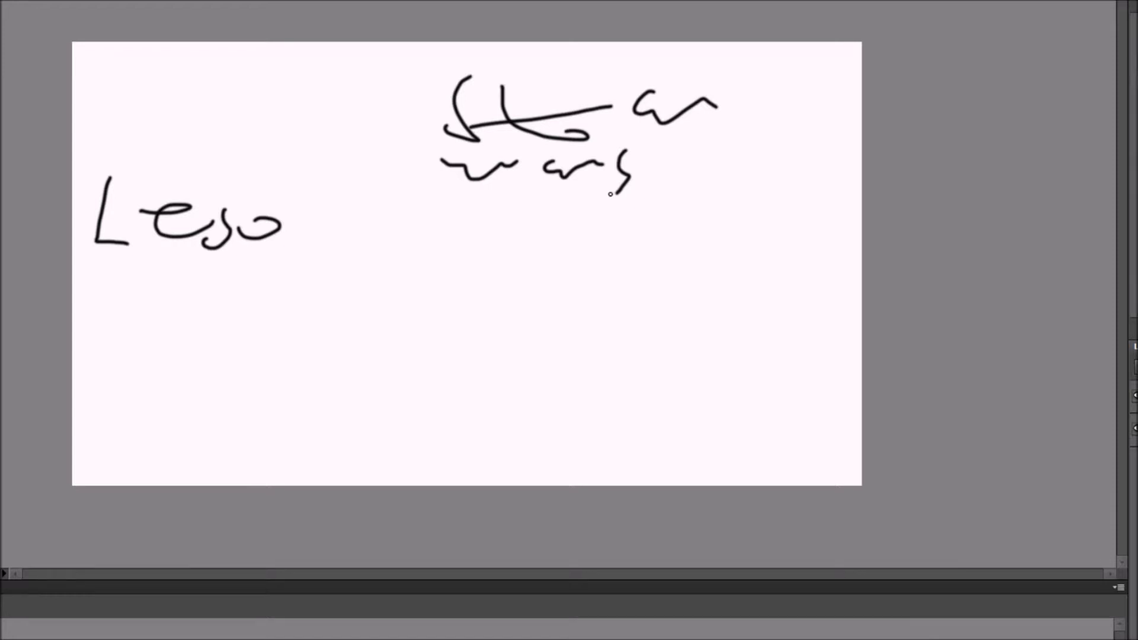
# Sketch a stick figure holding a raised sword in the lower right of the canvas, beneath the "Star wars" lettering
pyautogui.moveTo(714, 276); pyautogui.dragTo(716, 277)
pyautogui.moveTo(702, 334)
pyautogui.mouseDown()
pyautogui.moveTo(661, 466)
pyautogui.moveTo(714, 471)
pyautogui.mouseUp()
pyautogui.moveTo(697, 354)
pyautogui.mouseDown()
pyautogui.moveTo(653, 385)
pyautogui.moveTo(737, 382)
pyautogui.mouseUp()
pyautogui.moveTo(658, 388)
pyautogui.mouseDown()
pyautogui.moveTo(637, 374)
pyautogui.moveTo(675, 386)
pyautogui.moveTo(655, 388)
pyautogui.moveTo(633, 368)
pyautogui.moveTo(574, 276)
pyautogui.moveTo(655, 365)
pyautogui.mouseUp()
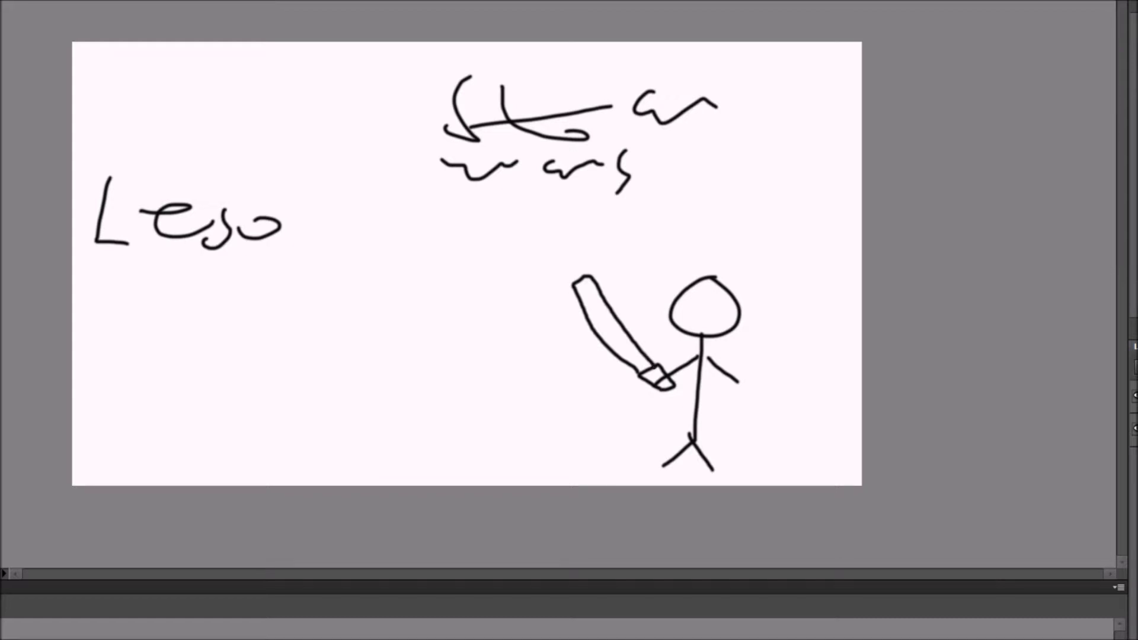
# Sketch a second stick figure with a smaller head and a raised sword to the left of the first one
pyautogui.moveTo(506, 296); pyautogui.dragTo(455, 485)
pyautogui.moveTo(479, 444); pyautogui.dragTo(500, 497)
pyautogui.moveTo(488, 377); pyautogui.dragTo(433, 403)
pyautogui.moveTo(469, 377); pyautogui.dragTo(519, 418)
pyautogui.moveTo(433, 401)
pyautogui.mouseDown()
pyautogui.moveTo(438, 372)
pyautogui.moveTo(448, 413)
pyautogui.moveTo(367, 284)
pyautogui.moveTo(416, 326)
pyautogui.moveTo(441, 373)
pyautogui.mouseUp()
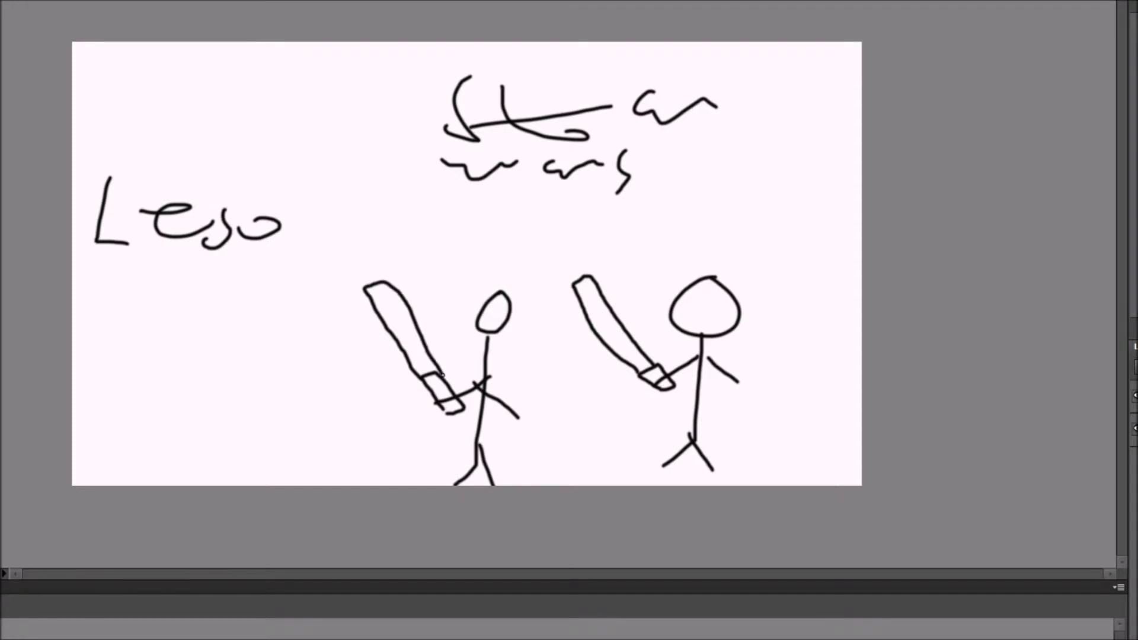
# Add freehand strokes above and beside the head of the right-hand stick figure
pyautogui.moveTo(732, 197); pyautogui.dragTo(718, 261)
pyautogui.moveTo(712, 142)
pyautogui.mouseDown()
pyautogui.moveTo(696, 169)
pyautogui.moveTo(739, 155)
pyautogui.moveTo(766, 167)
pyautogui.moveTo(782, 152)
pyautogui.moveTo(816, 183)
pyautogui.moveTo(799, 229)
pyautogui.moveTo(842, 229)
pyautogui.moveTo(836, 252)
pyautogui.moveTo(865, 225)
pyautogui.mouseUp()
pyautogui.moveTo(776, 276)
pyautogui.mouseDown()
pyautogui.moveTo(770, 298)
pyautogui.moveTo(782, 298)
pyautogui.mouseUp()
pyautogui.moveTo(754, 266); pyautogui.dragTo(757, 286)
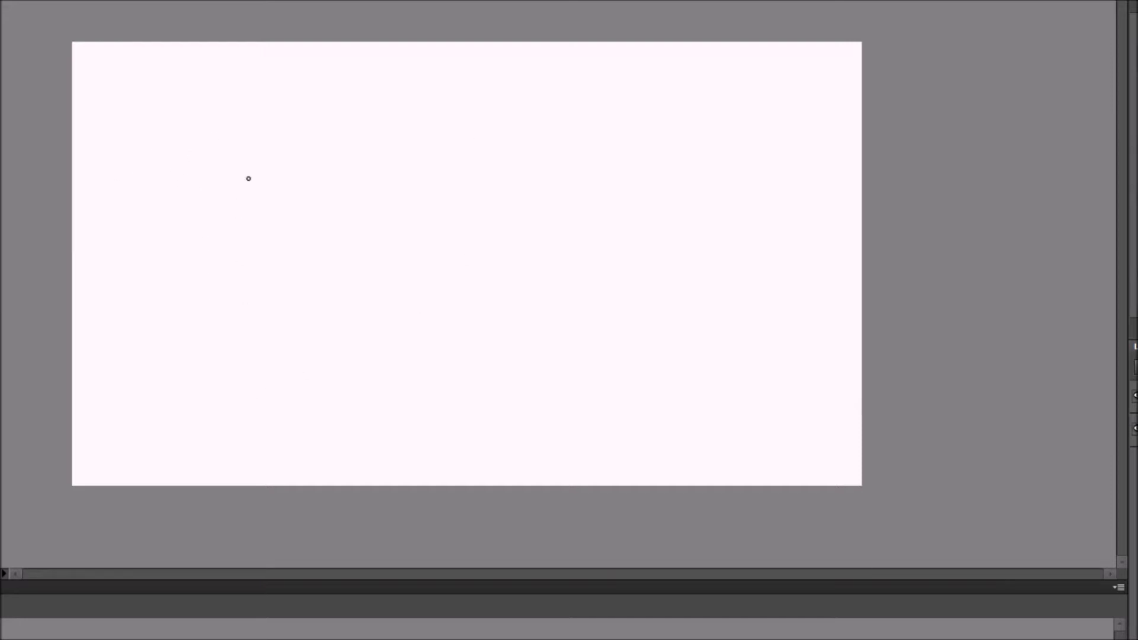
# Handwrite large lettering across the upper half of the blank canvas with a stroke below it, and clear the canvas
pyautogui.moveTo(156, 168)
pyautogui.mouseDown()
pyautogui.moveTo(160, 310)
pyautogui.moveTo(153, 302)
pyautogui.mouseUp()
pyautogui.moveTo(362, 185)
pyautogui.mouseDown()
pyautogui.moveTo(355, 227)
pyautogui.moveTo(332, 240)
pyautogui.moveTo(447, 224)
pyautogui.mouseUp()
pyautogui.moveTo(466, 226)
pyautogui.mouseDown()
pyautogui.moveTo(445, 249)
pyautogui.moveTo(500, 260)
pyautogui.mouseUp()
pyautogui.moveTo(575, 155)
pyautogui.mouseDown()
pyautogui.moveTo(566, 237)
pyautogui.moveTo(715, 253)
pyautogui.mouseUp()
pyautogui.moveTo(255, 421)
pyautogui.mouseDown()
pyautogui.moveTo(432, 373)
pyautogui.moveTo(964, 599)
pyautogui.mouseUp()
pyautogui.hotkey('ctrl', 'a')
pyautogui.press('Delete')
# Sketch a vertical dividing line and a ground line, with a large-headed stick figure standing just left of the divider
pyautogui.moveTo(452, 47); pyautogui.dragTo(456, 469)
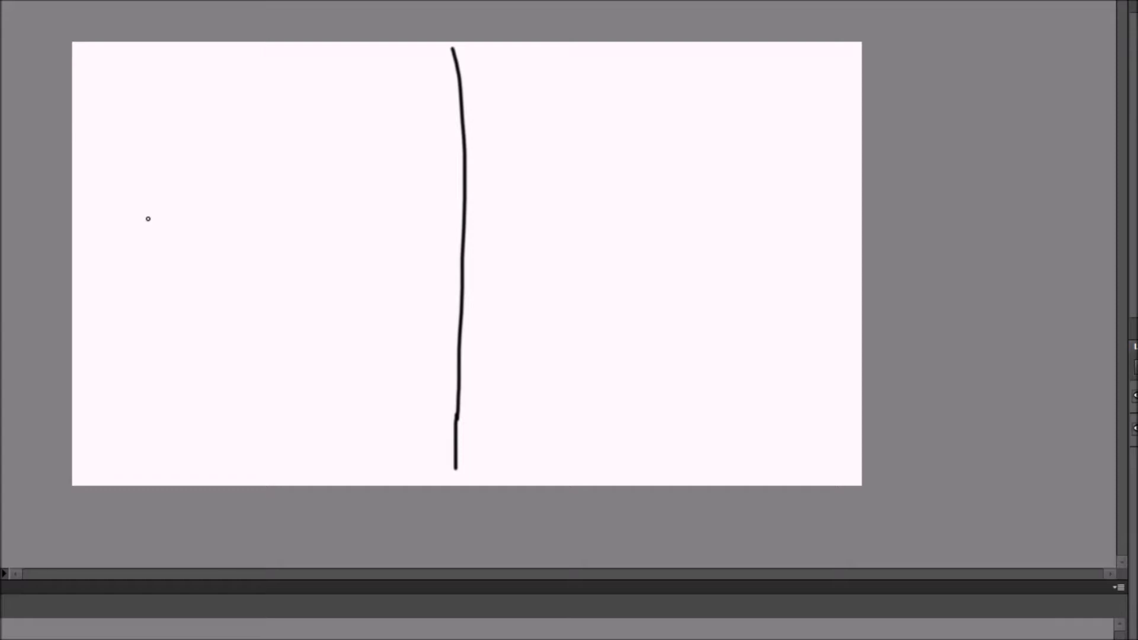
pyautogui.moveTo(84, 397); pyautogui.dragTo(497, 406)
pyautogui.moveTo(358, 410)
pyautogui.mouseDown()
pyautogui.moveTo(396, 326)
pyautogui.moveTo(413, 398)
pyautogui.mouseUp()
pyautogui.moveTo(397, 337)
pyautogui.mouseDown()
pyautogui.moveTo(401, 204)
pyautogui.moveTo(415, 241)
pyautogui.moveTo(380, 310)
pyautogui.mouseUp()
pyautogui.moveTo(397, 202)
pyautogui.mouseDown()
pyautogui.moveTo(368, 281)
pyautogui.moveTo(343, 268)
pyautogui.mouseUp()
pyautogui.moveTo(397, 109)
pyautogui.mouseDown()
pyautogui.moveTo(356, 167)
pyautogui.moveTo(394, 109)
pyautogui.mouseUp()
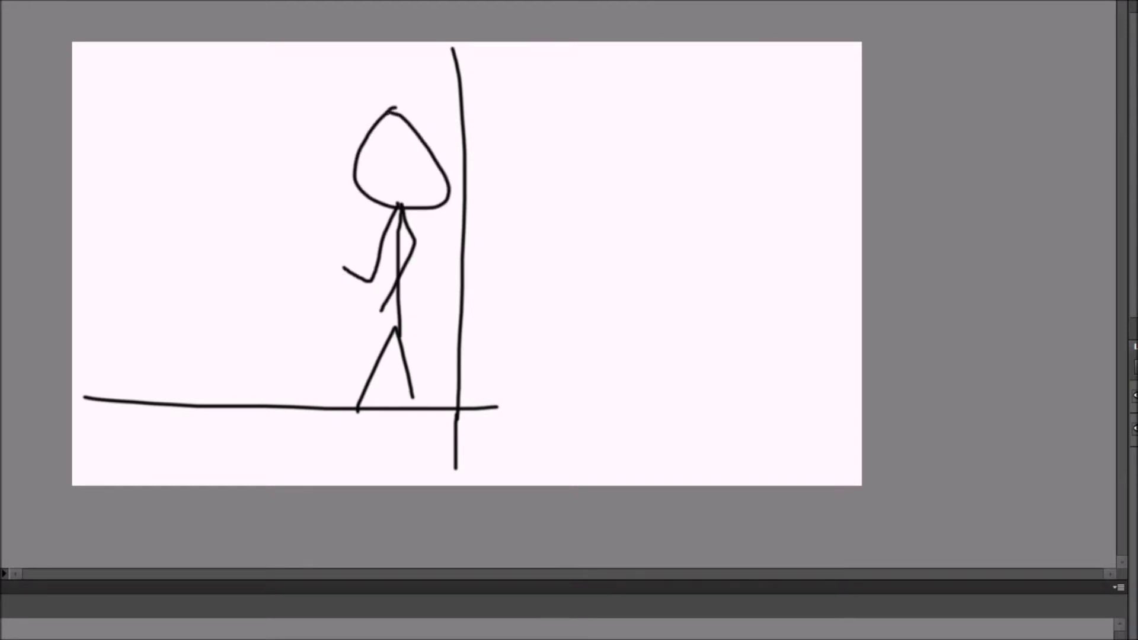
# Sketch another stick figure at the left end of the ground line and a long wavy shape between the two heads
pyautogui.moveTo(124, 264)
pyautogui.mouseDown()
pyautogui.moveTo(88, 418)
pyautogui.moveTo(162, 360)
pyautogui.moveTo(175, 389)
pyautogui.moveTo(125, 171)
pyautogui.moveTo(85, 237)
pyautogui.mouseUp()
pyautogui.moveTo(127, 176); pyautogui.dragTo(168, 243)
pyautogui.moveTo(120, 100)
pyautogui.mouseDown()
pyautogui.moveTo(142, 148)
pyautogui.moveTo(124, 96)
pyautogui.mouseUp()
pyautogui.moveTo(151, 131)
pyautogui.mouseDown()
pyautogui.moveTo(242, 64)
pyautogui.moveTo(373, 74)
pyautogui.moveTo(396, 98)
pyautogui.moveTo(364, 131)
pyautogui.moveTo(332, 113)
pyautogui.moveTo(193, 169)
pyautogui.moveTo(165, 151)
pyautogui.mouseUp()
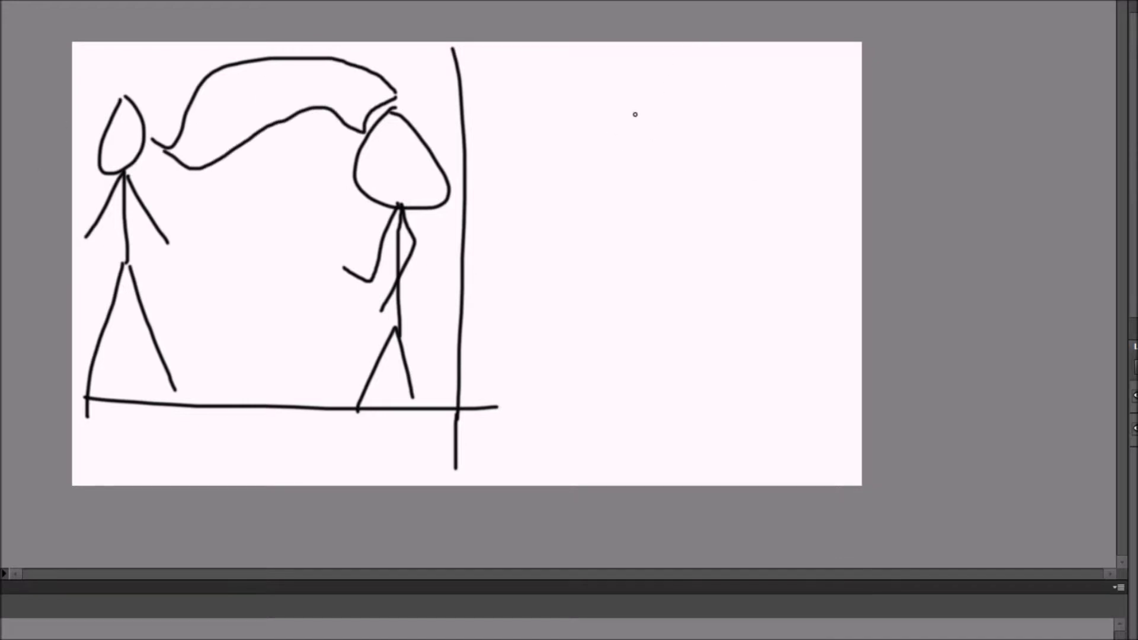
# Sketch a stick figure to the right of the dividing line and add freehand strokes beside its body
pyautogui.moveTo(635, 99)
pyautogui.mouseDown()
pyautogui.moveTo(587, 207)
pyautogui.moveTo(598, 113)
pyautogui.mouseUp()
pyautogui.moveTo(575, 218); pyautogui.dragTo(520, 419)
pyautogui.moveTo(573, 319); pyautogui.dragTo(604, 408)
pyautogui.moveTo(575, 235)
pyautogui.mouseDown()
pyautogui.moveTo(570, 366)
pyautogui.moveTo(613, 322)
pyautogui.moveTo(716, 159)
pyautogui.mouseUp()
pyautogui.moveTo(624, 271); pyautogui.dragTo(671, 313)
pyautogui.moveTo(596, 259); pyautogui.dragTo(629, 279)
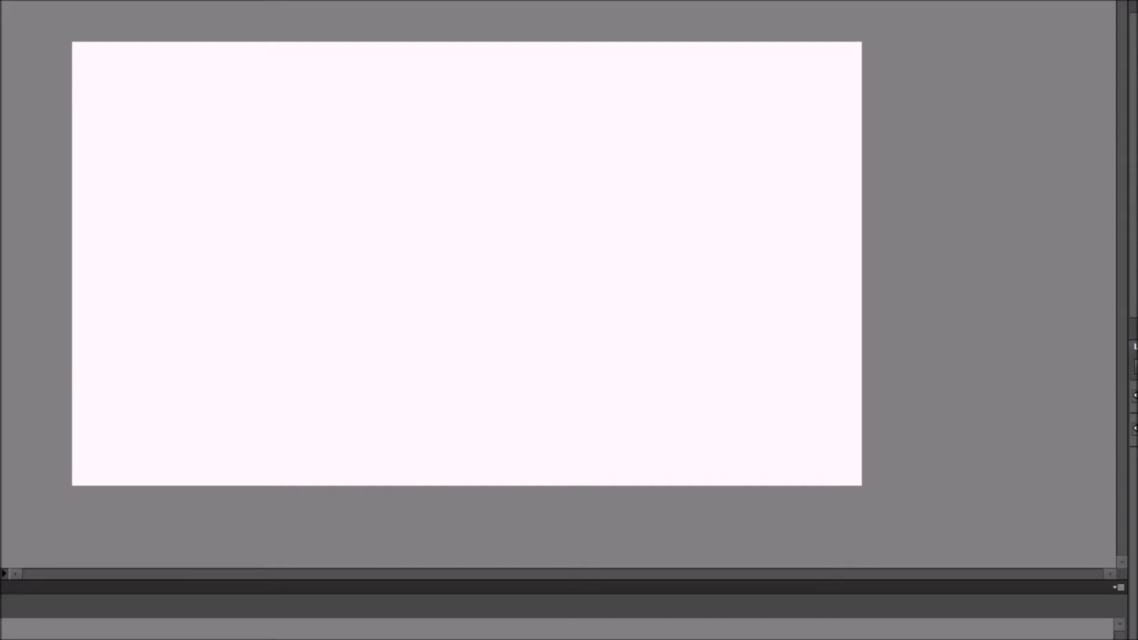
# Handwrite a row of lettering across the upper part of the blank canvas
pyautogui.moveTo(91, 79)
pyautogui.mouseDown()
pyautogui.moveTo(122, 104)
pyautogui.moveTo(164, 106)
pyautogui.mouseUp()
pyautogui.moveTo(169, 91); pyautogui.dragTo(157, 139)
pyautogui.moveTo(225, 112); pyautogui.dragTo(255, 103)
pyautogui.moveTo(243, 102)
pyautogui.mouseDown()
pyautogui.moveTo(238, 129)
pyautogui.moveTo(235, 106)
pyautogui.mouseUp()
pyautogui.moveTo(273, 125)
pyautogui.mouseDown()
pyautogui.moveTo(329, 85)
pyautogui.moveTo(351, 114)
pyautogui.moveTo(464, 144)
pyautogui.mouseUp()
pyautogui.moveTo(540, 75); pyautogui.dragTo(588, 137)
pyautogui.moveTo(580, 72); pyautogui.dragTo(667, 70)
# Handwrite a second row of lettering beneath the first one
pyautogui.moveTo(241, 212); pyautogui.dragTo(178, 273)
pyautogui.moveTo(302, 254)
pyautogui.mouseDown()
pyautogui.moveTo(290, 323)
pyautogui.moveTo(274, 274)
pyautogui.mouseUp()
pyautogui.moveTo(354, 282); pyautogui.dragTo(422, 224)
pyautogui.moveTo(435, 262); pyautogui.dragTo(462, 277)
pyautogui.moveTo(558, 245)
pyautogui.mouseDown()
pyautogui.moveTo(532, 307)
pyautogui.moveTo(647, 316)
pyautogui.mouseUp()
# Sketch a circle at the upper left, a short handled blade beside it and an oval below centre, and clear the canvas
pyautogui.moveTo(176, 103); pyautogui.dragTo(184, 103)
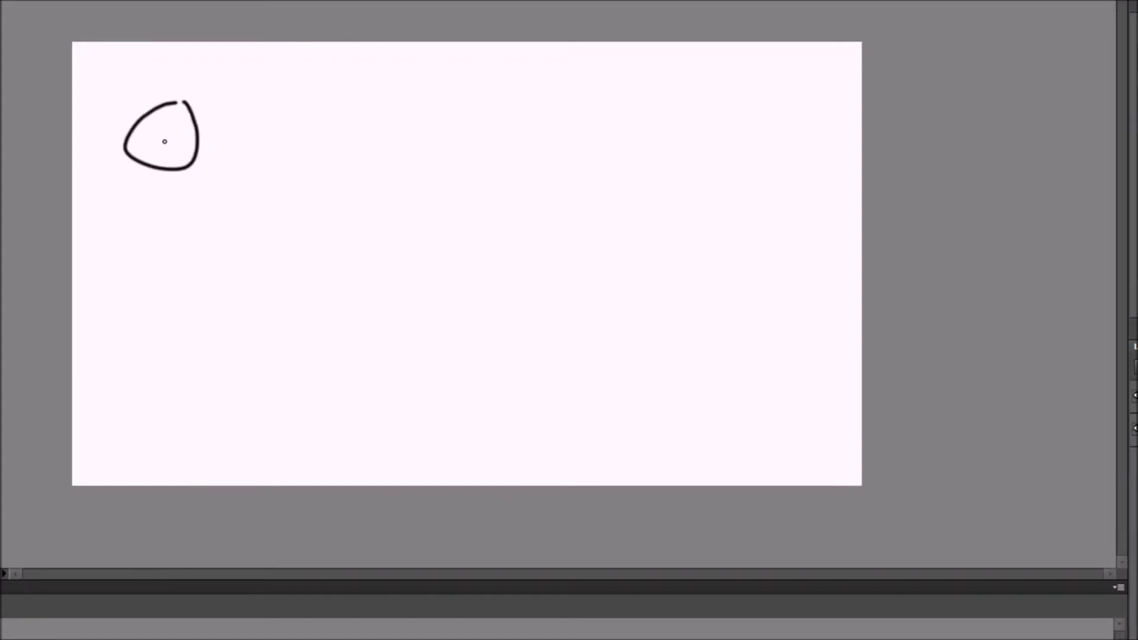
pyautogui.moveTo(383, 93)
pyautogui.mouseDown()
pyautogui.moveTo(326, 167)
pyautogui.moveTo(340, 196)
pyautogui.moveTo(337, 160)
pyautogui.moveTo(436, 96)
pyautogui.moveTo(355, 110)
pyautogui.mouseUp()
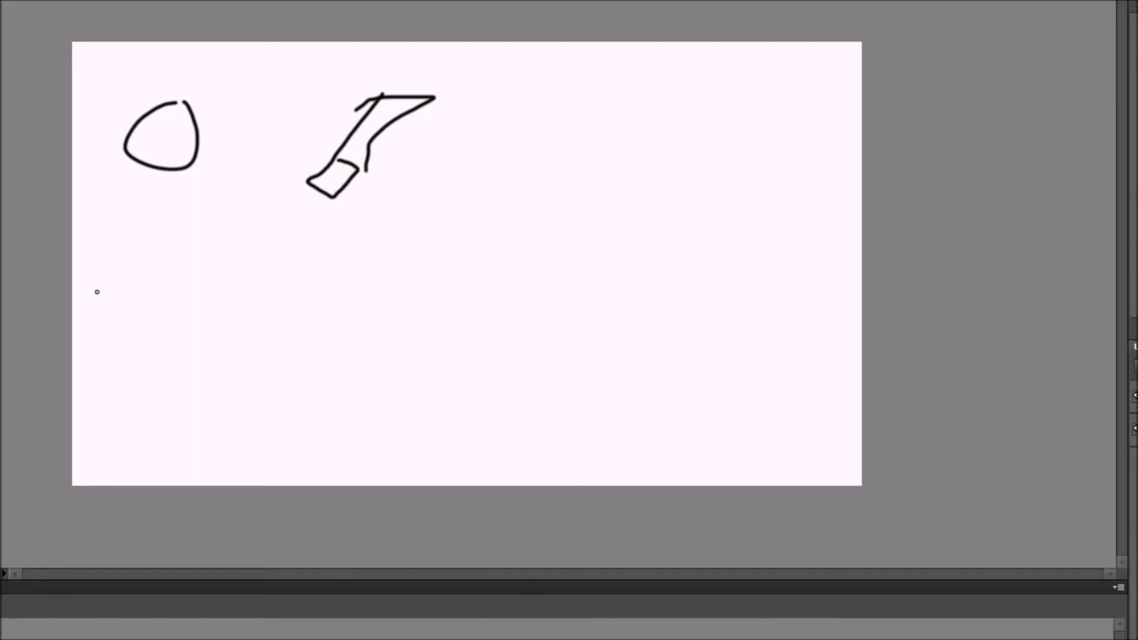
pyautogui.moveTo(471, 360); pyautogui.dragTo(505, 349)
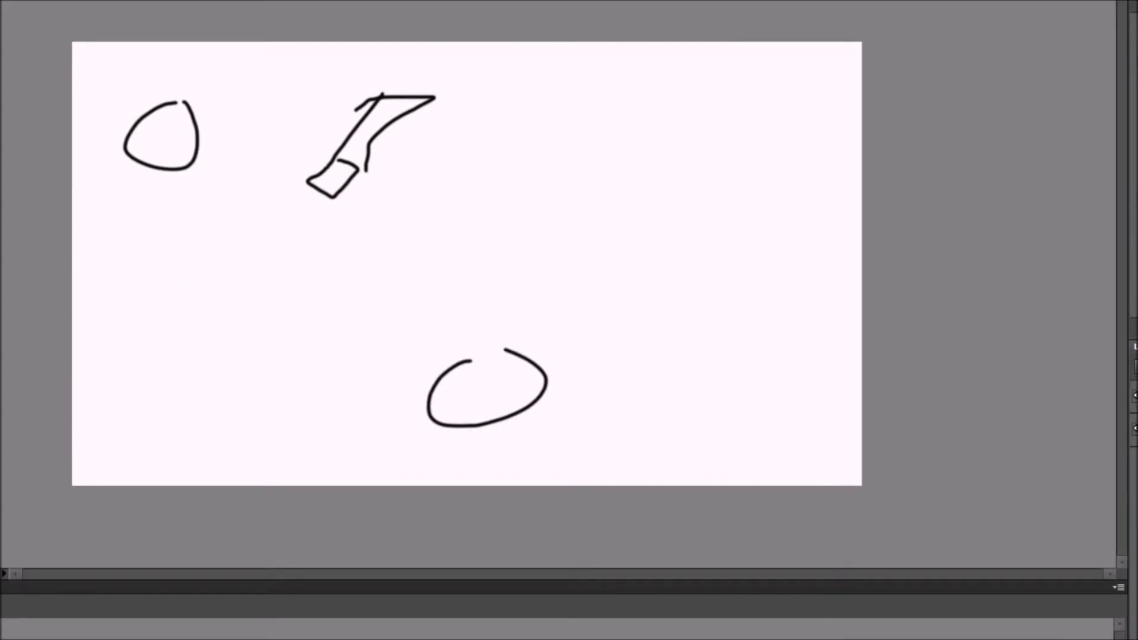
pyautogui.hotkey('ctrl', 'a')
pyautogui.press('Delete')
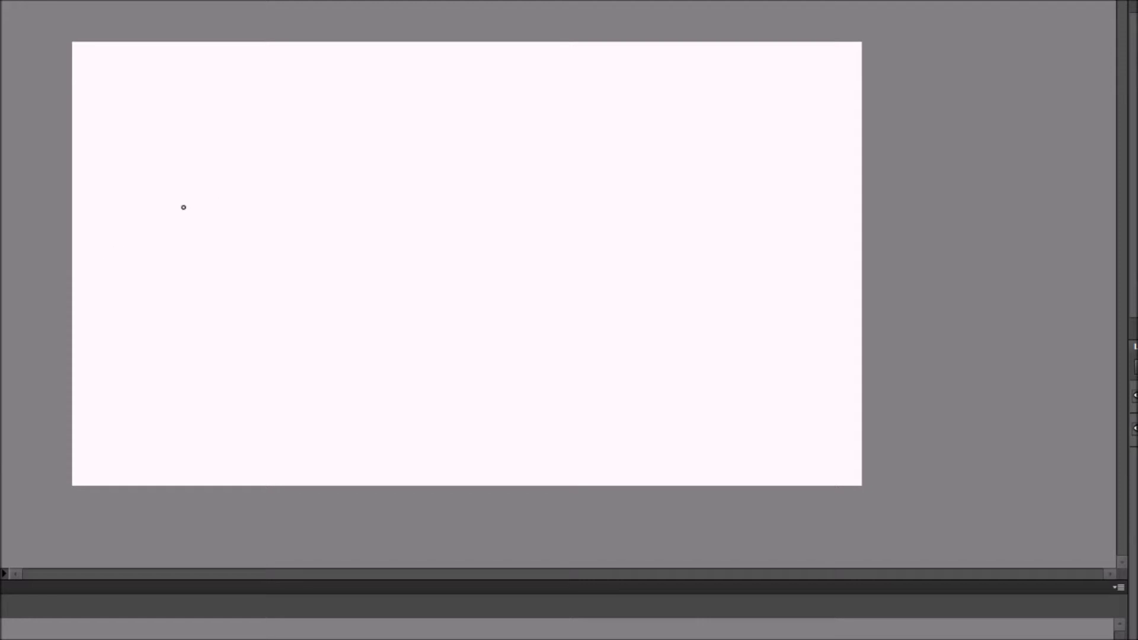
# Sketch a stick figure with bent arms and gear hanging at its waist near the centre of the blank canvas
pyautogui.moveTo(524, 146); pyautogui.dragTo(516, 144)
pyautogui.moveTo(530, 200)
pyautogui.mouseDown()
pyautogui.moveTo(528, 286)
pyautogui.moveTo(495, 354)
pyautogui.mouseUp()
pyautogui.moveTo(521, 301); pyautogui.dragTo(557, 364)
pyautogui.moveTo(531, 224)
pyautogui.mouseDown()
pyautogui.moveTo(504, 252)
pyautogui.moveTo(484, 236)
pyautogui.mouseUp()
pyautogui.moveTo(539, 230)
pyautogui.mouseDown()
pyautogui.moveTo(555, 248)
pyautogui.moveTo(614, 247)
pyautogui.mouseUp()
pyautogui.moveTo(518, 291)
pyautogui.mouseDown()
pyautogui.moveTo(550, 293)
pyautogui.moveTo(582, 335)
pyautogui.moveTo(543, 294)
pyautogui.moveTo(509, 305)
pyautogui.moveTo(524, 288)
pyautogui.mouseUp()
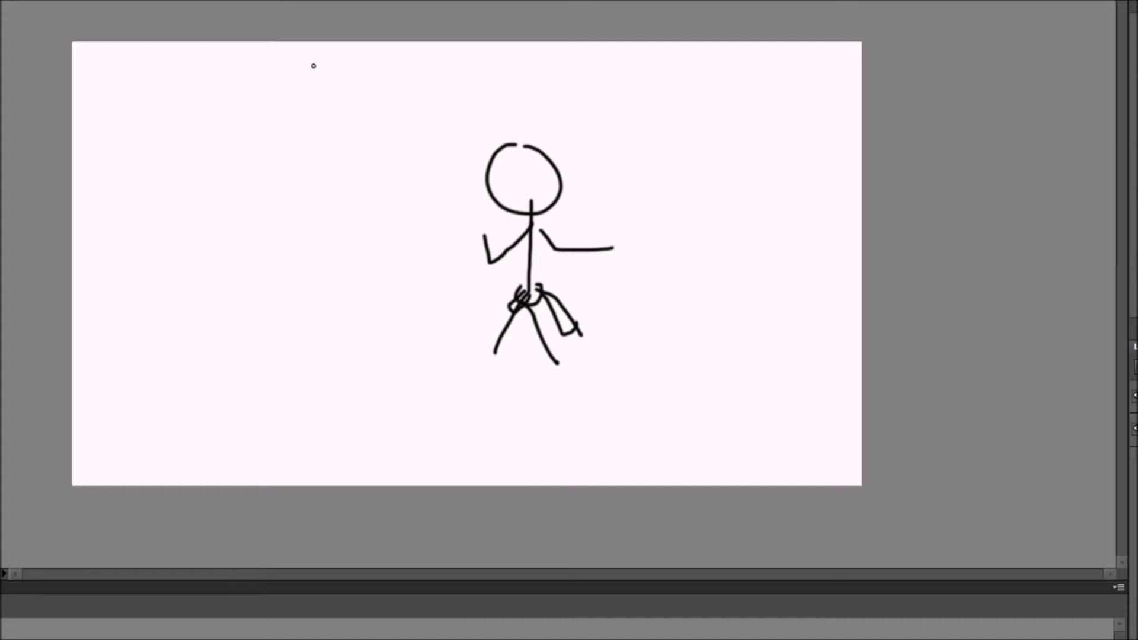
# Handwrite a "3" to the left of the stick figure with two more characters stacked beneath it
pyautogui.moveTo(302, 77)
pyautogui.mouseDown()
pyautogui.moveTo(341, 122)
pyautogui.moveTo(307, 141)
pyautogui.mouseUp()
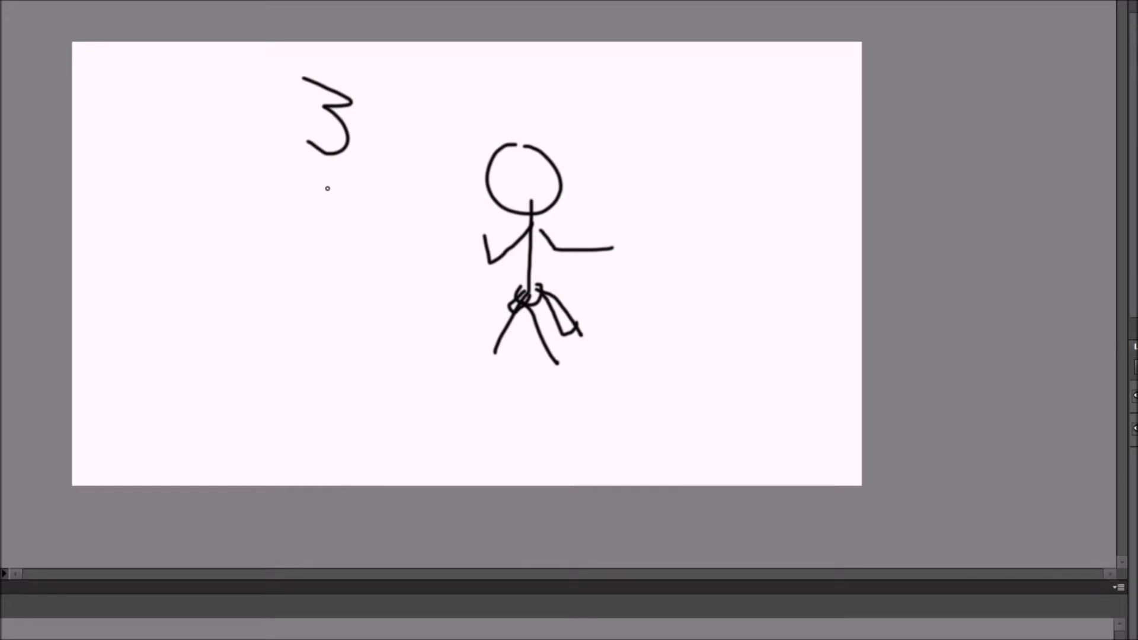
pyautogui.moveTo(322, 175)
pyautogui.mouseDown()
pyautogui.moveTo(346, 198)
pyautogui.moveTo(352, 170)
pyautogui.moveTo(318, 223)
pyautogui.moveTo(350, 188)
pyautogui.mouseUp()
pyautogui.moveTo(321, 230)
pyautogui.mouseDown()
pyautogui.moveTo(321, 258)
pyautogui.moveTo(358, 224)
pyautogui.mouseUp()
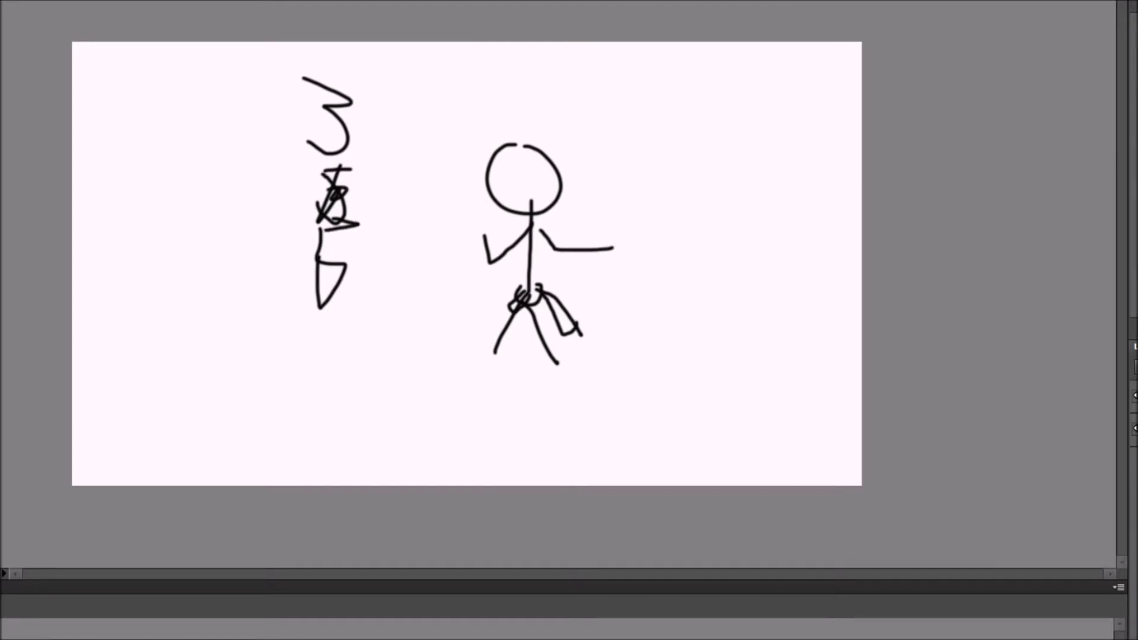
# Sketch a long barrel-like shape in the canvas's lower left corner and another slanted shape at the lower right
pyautogui.moveTo(350, 339)
pyautogui.mouseDown()
pyautogui.moveTo(161, 406)
pyautogui.moveTo(191, 391)
pyautogui.moveTo(197, 373)
pyautogui.moveTo(163, 377)
pyautogui.moveTo(65, 425)
pyautogui.mouseUp()
pyautogui.moveTo(349, 338)
pyautogui.mouseDown()
pyautogui.moveTo(372, 384)
pyautogui.moveTo(218, 419)
pyautogui.moveTo(189, 442)
pyautogui.moveTo(214, 474)
pyautogui.moveTo(166, 483)
pyautogui.mouseUp()
pyautogui.moveTo(672, 403); pyautogui.dragTo(591, 471)
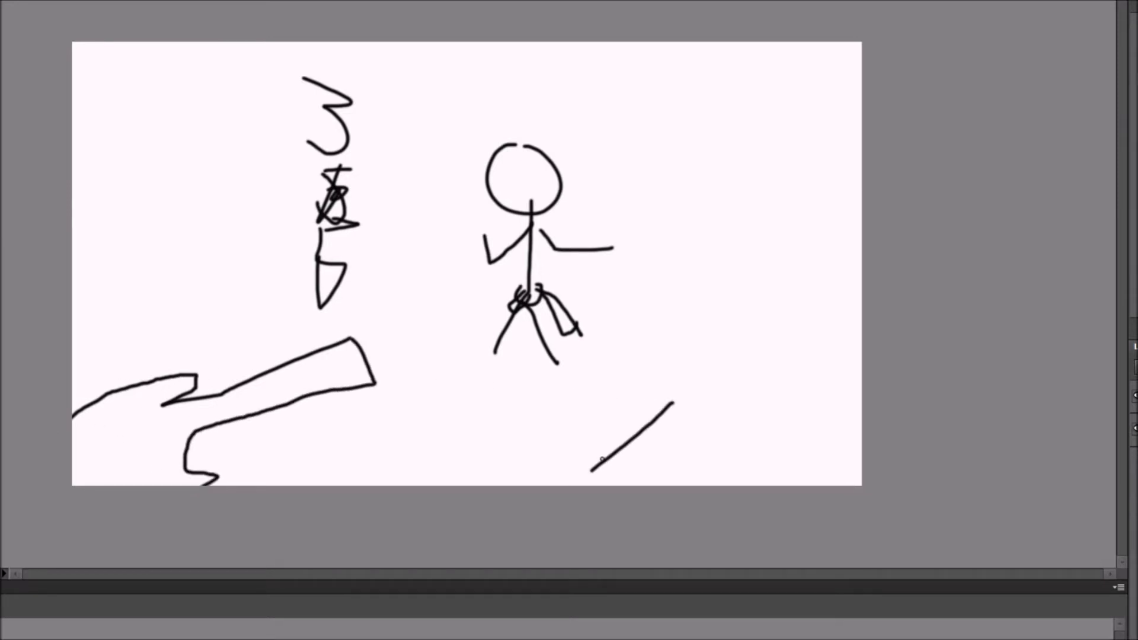
pyautogui.moveTo(670, 407)
pyautogui.mouseDown()
pyautogui.moveTo(743, 385)
pyautogui.moveTo(654, 409)
pyautogui.mouseUp()
pyautogui.moveTo(699, 436); pyautogui.dragTo(621, 487)
pyautogui.moveTo(178, 355)
pyautogui.mouseDown()
pyautogui.moveTo(549, 98)
pyautogui.moveTo(699, 415)
pyautogui.mouseUp()
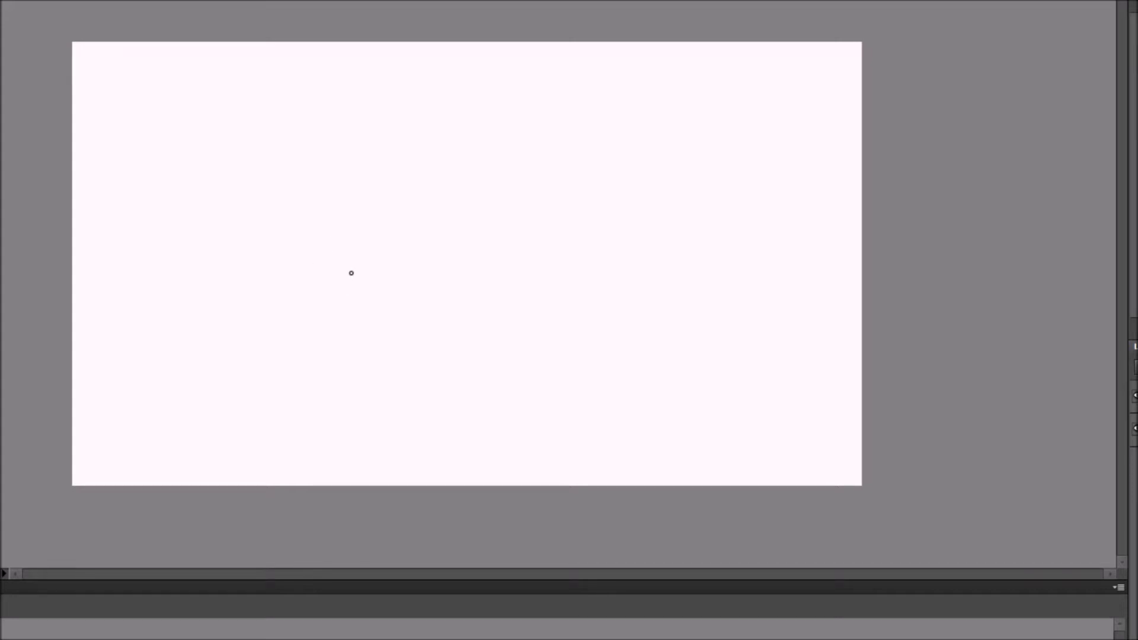
# Sketch a figure facing left on the blank canvas, with a large pocketed backpack, outstretched arms and a round head
pyautogui.moveTo(510, 200)
pyautogui.mouseDown()
pyautogui.moveTo(508, 391)
pyautogui.moveTo(486, 187)
pyautogui.mouseUp()
pyautogui.moveTo(439, 306); pyautogui.dragTo(442, 375)
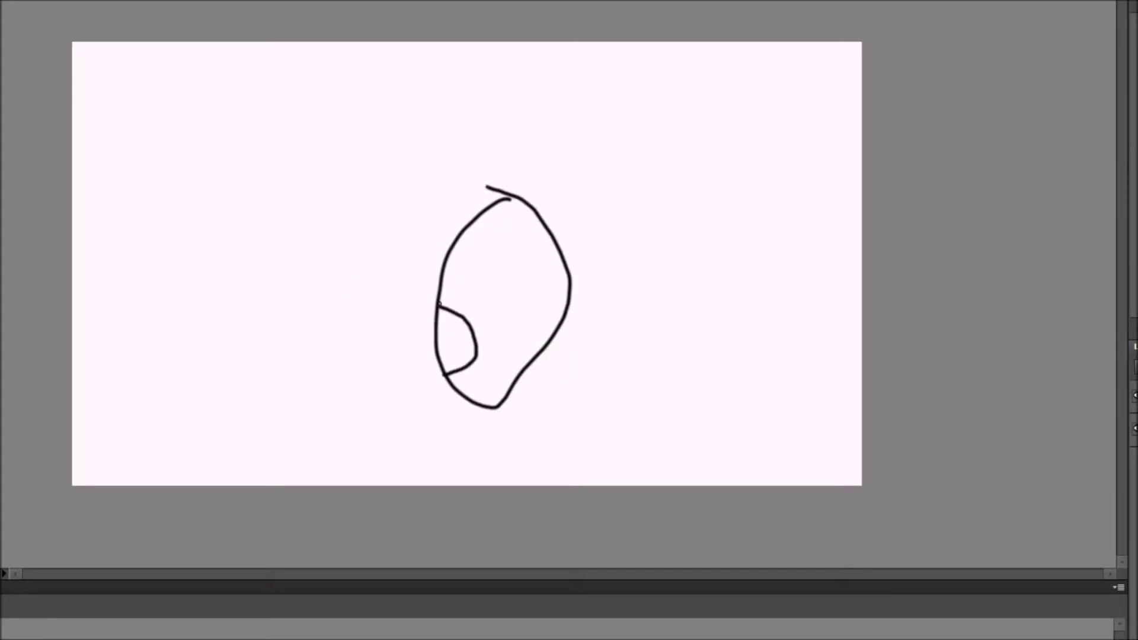
pyautogui.moveTo(439, 303); pyautogui.dragTo(337, 359)
pyautogui.moveTo(429, 485)
pyautogui.mouseDown()
pyautogui.moveTo(433, 260)
pyautogui.moveTo(341, 321)
pyautogui.mouseUp()
pyautogui.moveTo(435, 137)
pyautogui.mouseDown()
pyautogui.moveTo(409, 234)
pyautogui.moveTo(421, 127)
pyautogui.mouseUp()
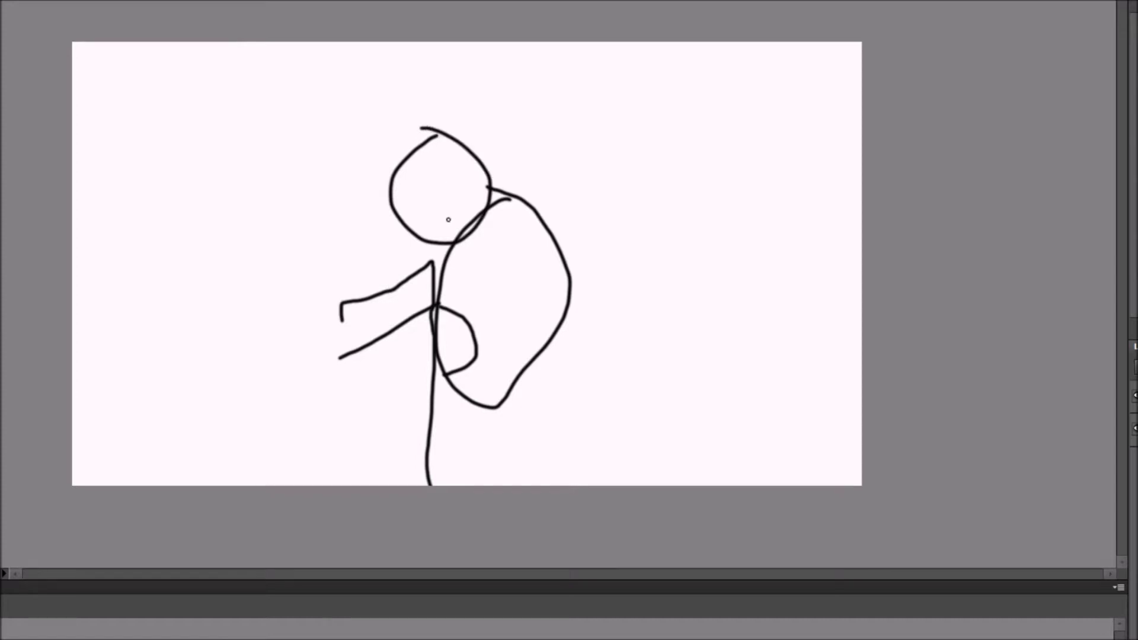
# Add a neck, a second leg, details around the arm and backpack, and arrow-like strokes at the head of the backpack figure
pyautogui.moveTo(433, 263); pyautogui.dragTo(435, 232)
pyautogui.moveTo(509, 406); pyautogui.dragTo(509, 477)
pyautogui.moveTo(417, 296)
pyautogui.mouseDown()
pyautogui.moveTo(384, 389)
pyautogui.moveTo(432, 349)
pyautogui.moveTo(454, 303)
pyautogui.mouseUp()
pyautogui.moveTo(538, 249); pyautogui.dragTo(534, 263)
pyautogui.moveTo(355, 123); pyautogui.dragTo(410, 163)
pyautogui.moveTo(389, 120); pyautogui.dragTo(409, 159)
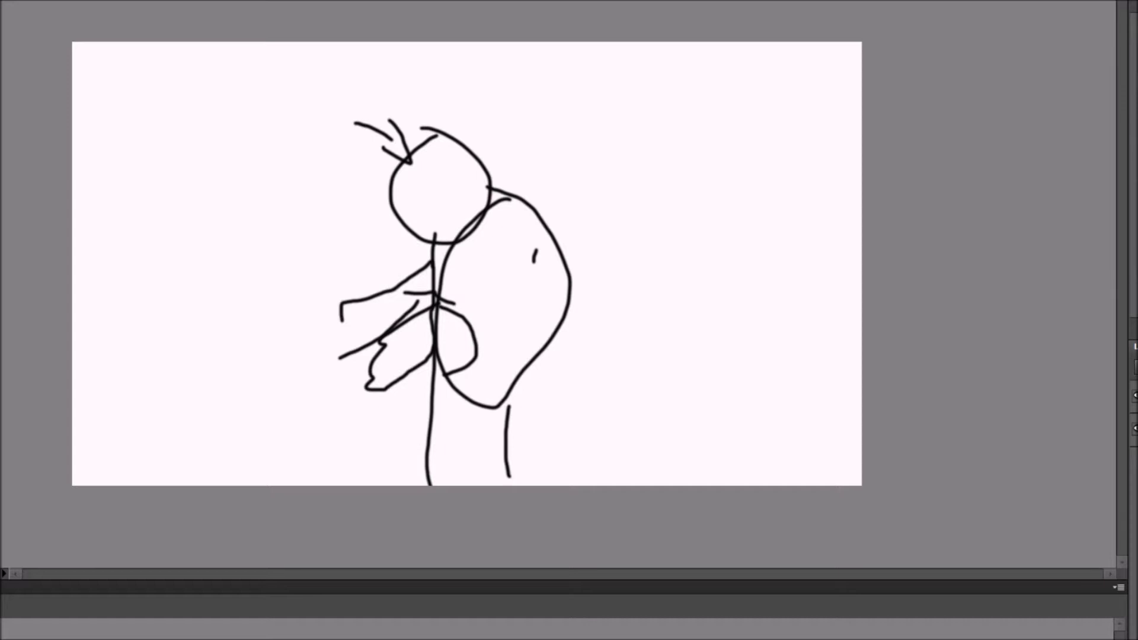
pyautogui.click(407, 254)
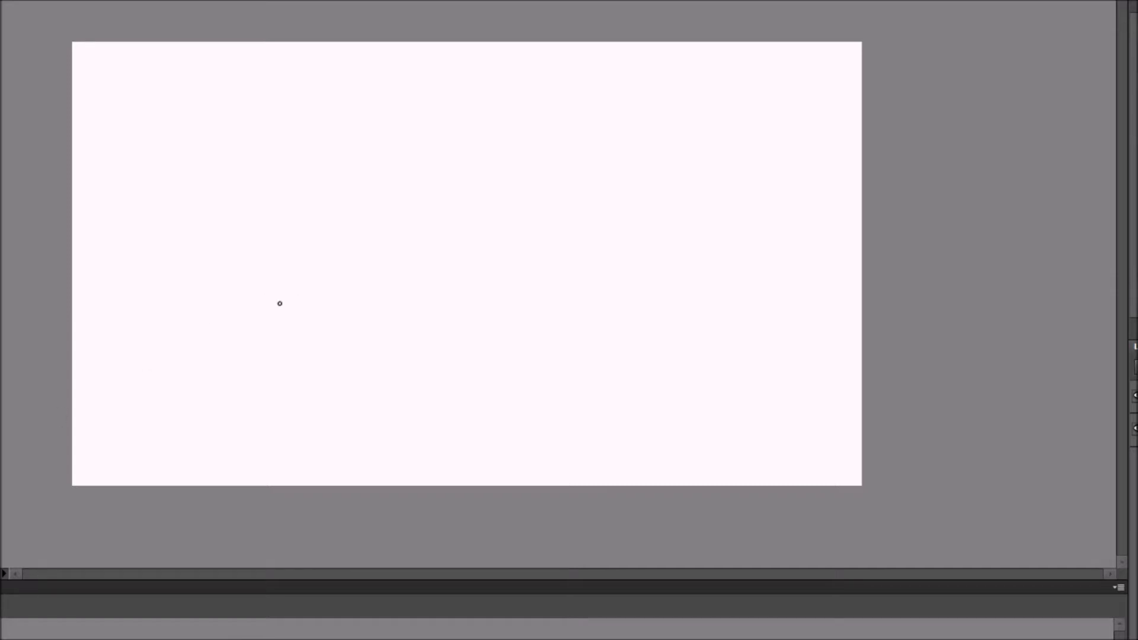
# Sketch a large-headed stick figure with a mouth and eyes, its bent arm raised to a blocky shape beside the head
pyautogui.moveTo(314, 170); pyautogui.dragTo(326, 134)
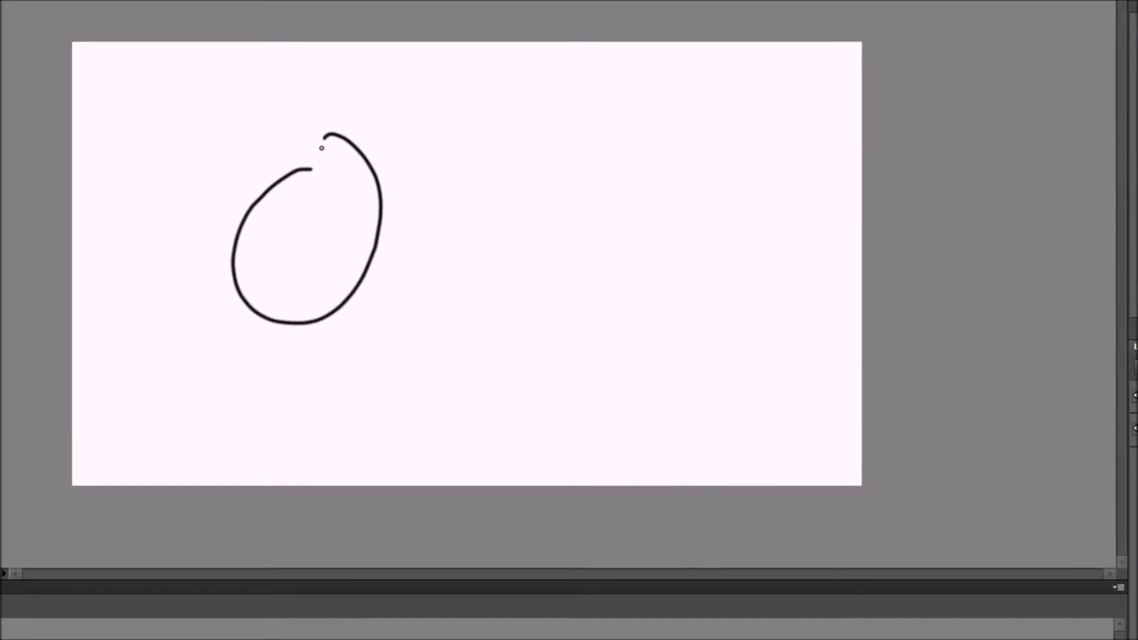
pyautogui.moveTo(378, 177)
pyautogui.mouseDown()
pyautogui.moveTo(444, 240)
pyautogui.moveTo(376, 316)
pyautogui.moveTo(341, 306)
pyautogui.moveTo(325, 281)
pyautogui.mouseUp()
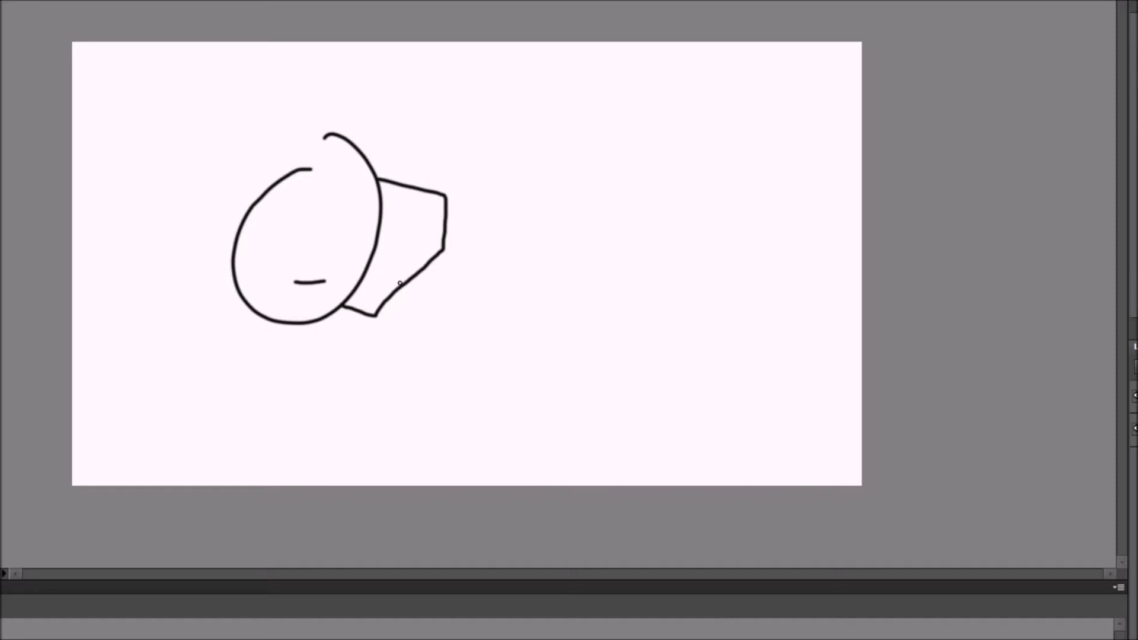
pyautogui.moveTo(409, 279)
pyautogui.mouseDown()
pyautogui.moveTo(437, 332)
pyautogui.moveTo(338, 437)
pyautogui.moveTo(315, 442)
pyautogui.mouseUp()
pyautogui.moveTo(298, 325); pyautogui.dragTo(297, 483)
pyautogui.moveTo(320, 444); pyautogui.dragTo(303, 442)
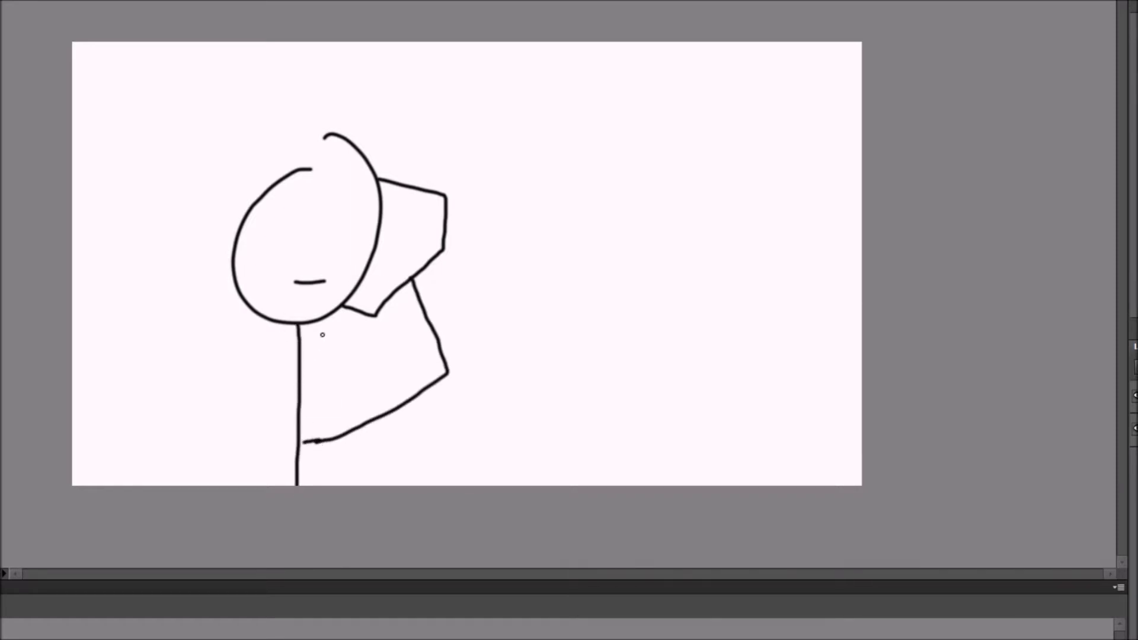
pyautogui.moveTo(267, 217); pyautogui.dragTo(304, 211)
pyautogui.moveTo(323, 213); pyautogui.dragTo(365, 217)
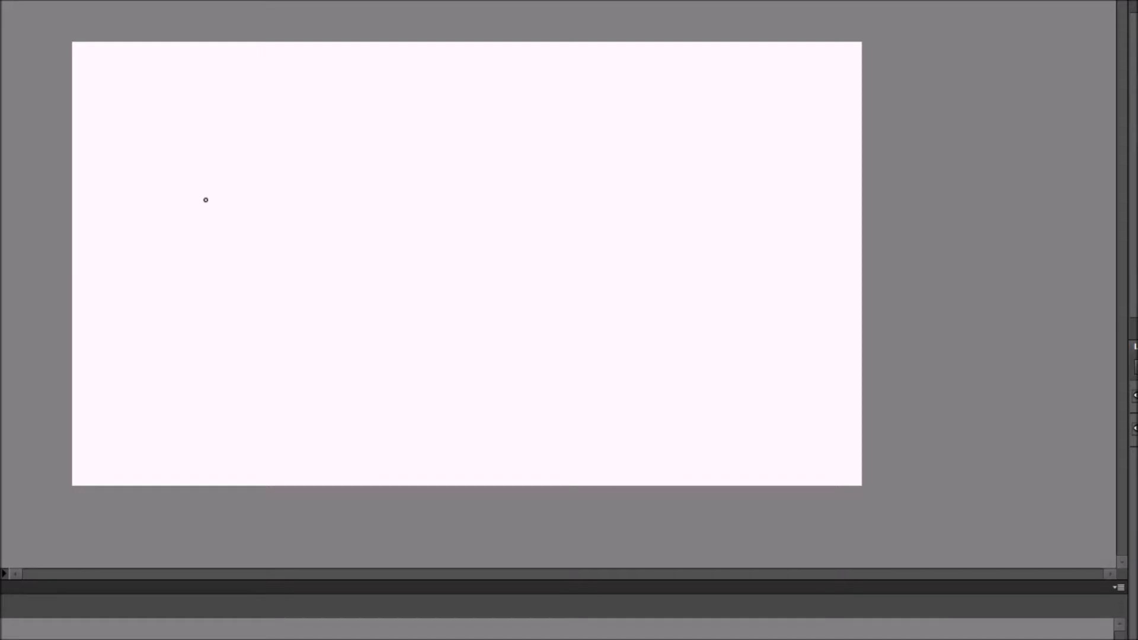
# Sketch a slanted, elongated oval body with a face at its upper end and four curved stripes along it
pyautogui.moveTo(258, 226)
pyautogui.mouseDown()
pyautogui.moveTo(394, 375)
pyautogui.moveTo(503, 233)
pyautogui.moveTo(332, 137)
pyautogui.moveTo(224, 190)
pyautogui.moveTo(259, 231)
pyautogui.moveTo(348, 172)
pyautogui.moveTo(358, 140)
pyautogui.mouseUp()
pyautogui.moveTo(241, 182)
pyautogui.mouseDown()
pyautogui.moveTo(272, 147)
pyautogui.moveTo(278, 193)
pyautogui.mouseUp()
pyautogui.moveTo(453, 198); pyautogui.dragTo(430, 289)
pyautogui.moveTo(489, 228); pyautogui.dragTo(470, 310)
pyautogui.moveTo(530, 278); pyautogui.dragTo(498, 361)
pyautogui.moveTo(413, 178); pyautogui.dragTo(372, 255)
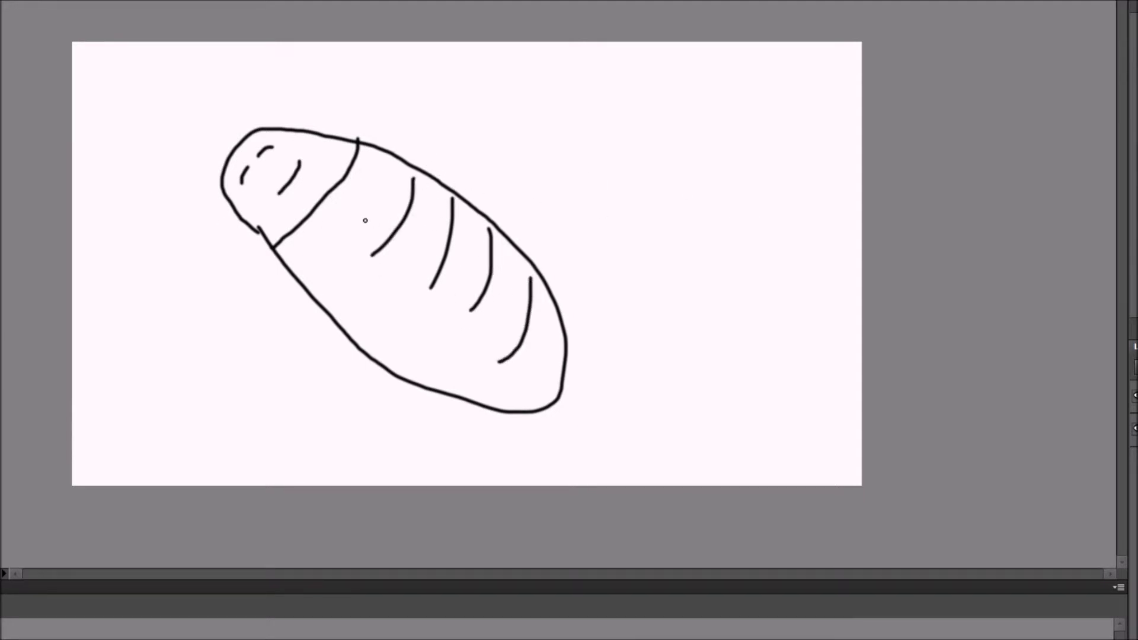
pyautogui.click(409, 238)
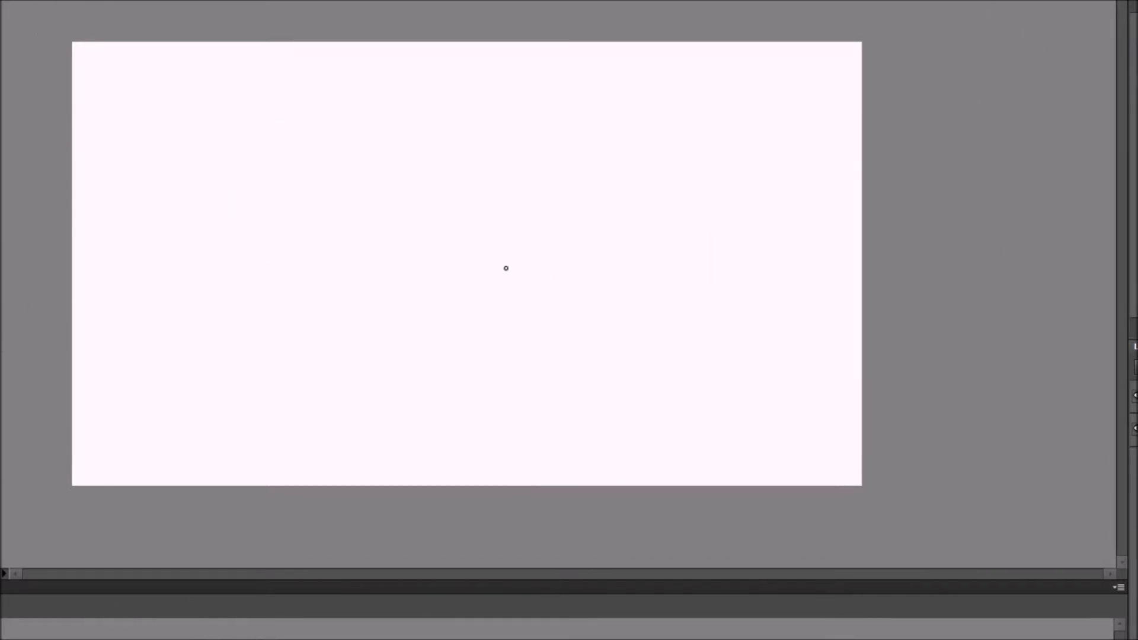
# Sketch a freehand shape to the right of the blank canvas's centre
pyautogui.moveTo(602, 298)
pyautogui.mouseDown()
pyautogui.moveTo(681, 255)
pyautogui.moveTo(683, 316)
pyautogui.mouseUp()
pyautogui.moveTo(622, 190)
pyautogui.mouseDown()
pyautogui.moveTo(708, 229)
pyautogui.moveTo(714, 301)
pyautogui.mouseUp()
pyautogui.moveTo(616, 300)
pyautogui.mouseDown()
pyautogui.moveTo(437, 304)
pyautogui.moveTo(459, 349)
pyautogui.moveTo(702, 329)
pyautogui.moveTo(681, 311)
pyautogui.moveTo(604, 298)
pyautogui.mouseUp()
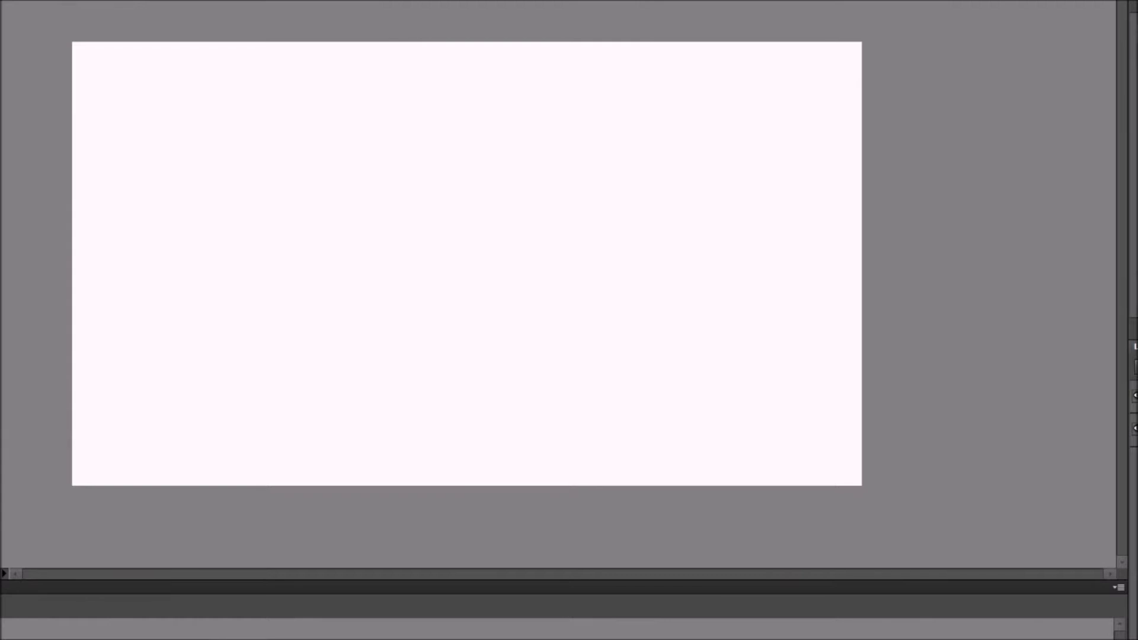
# Handwrite a word starting with "B" and ending in "g" across the upper left of the blank canvas, and clear the canvas
pyautogui.moveTo(190, 120); pyautogui.dragTo(181, 236)
pyautogui.moveTo(187, 143)
pyautogui.mouseDown()
pyautogui.moveTo(195, 180)
pyautogui.moveTo(167, 237)
pyautogui.mouseUp()
pyautogui.moveTo(249, 206)
pyautogui.mouseDown()
pyautogui.moveTo(274, 197)
pyautogui.moveTo(278, 240)
pyautogui.mouseUp()
pyautogui.moveTo(312, 164)
pyautogui.mouseDown()
pyautogui.moveTo(299, 191)
pyautogui.moveTo(310, 229)
pyautogui.mouseUp()
pyautogui.moveTo(350, 209); pyautogui.dragTo(388, 230)
pyautogui.moveTo(389, 212); pyautogui.dragTo(481, 209)
pyautogui.moveTo(515, 188)
pyautogui.mouseDown()
pyautogui.moveTo(494, 252)
pyautogui.moveTo(471, 235)
pyautogui.mouseUp()
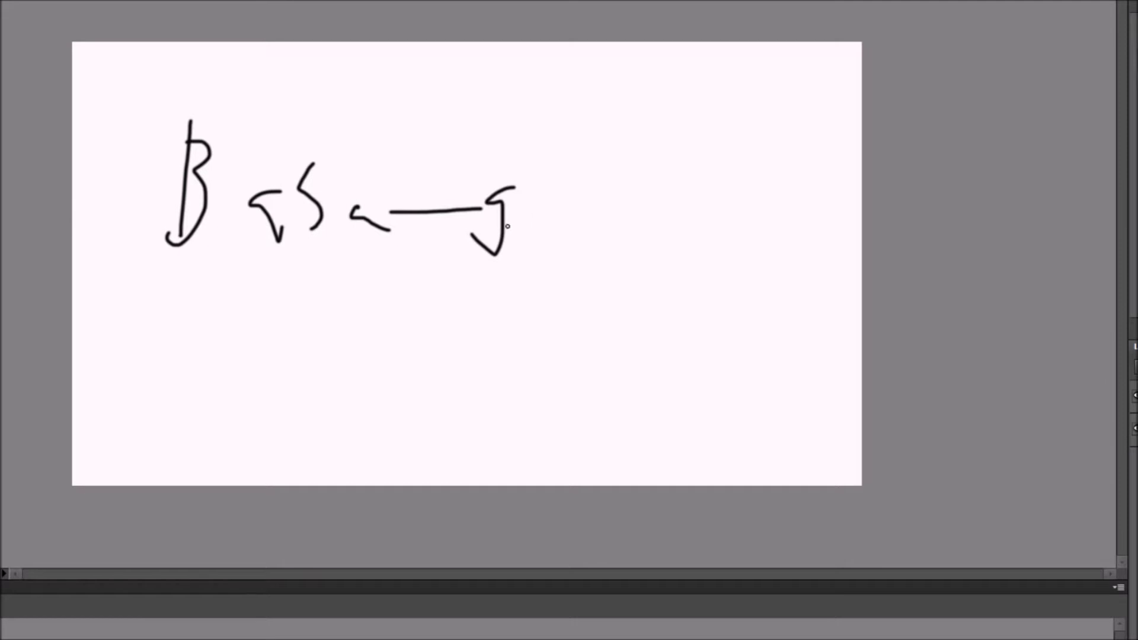
pyautogui.hotkey('ctrl', 'a')
pyautogui.press('Delete')
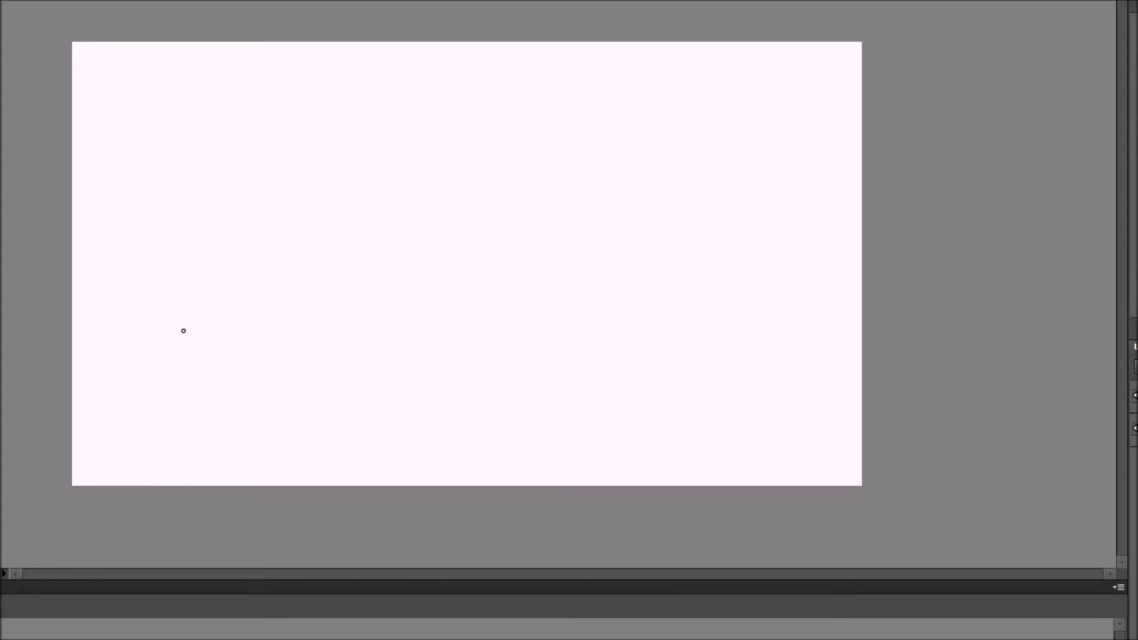
# Sketch a smiling stick figure with a round head, a body line and two arms left of the blank canvas's centre
pyautogui.moveTo(385, 172)
pyautogui.mouseDown()
pyautogui.moveTo(355, 310)
pyautogui.moveTo(352, 188)
pyautogui.mouseUp()
pyautogui.moveTo(328, 231); pyautogui.dragTo(363, 222)
pyautogui.moveTo(372, 227)
pyautogui.mouseDown()
pyautogui.moveTo(397, 242)
pyautogui.moveTo(399, 280)
pyautogui.mouseUp()
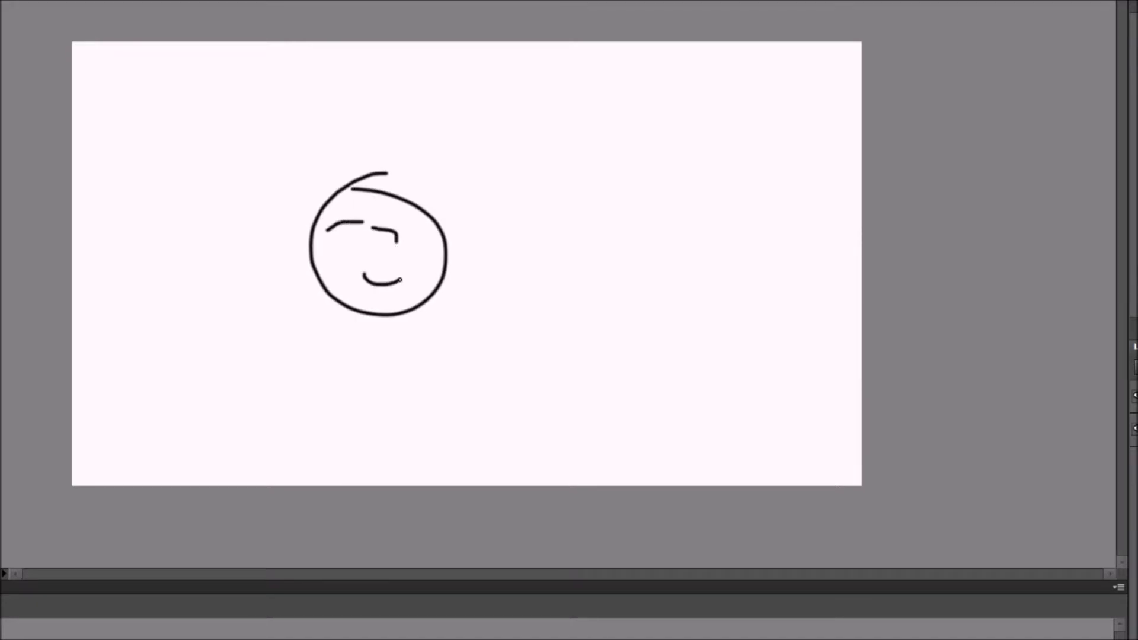
pyautogui.moveTo(377, 322); pyautogui.dragTo(363, 494)
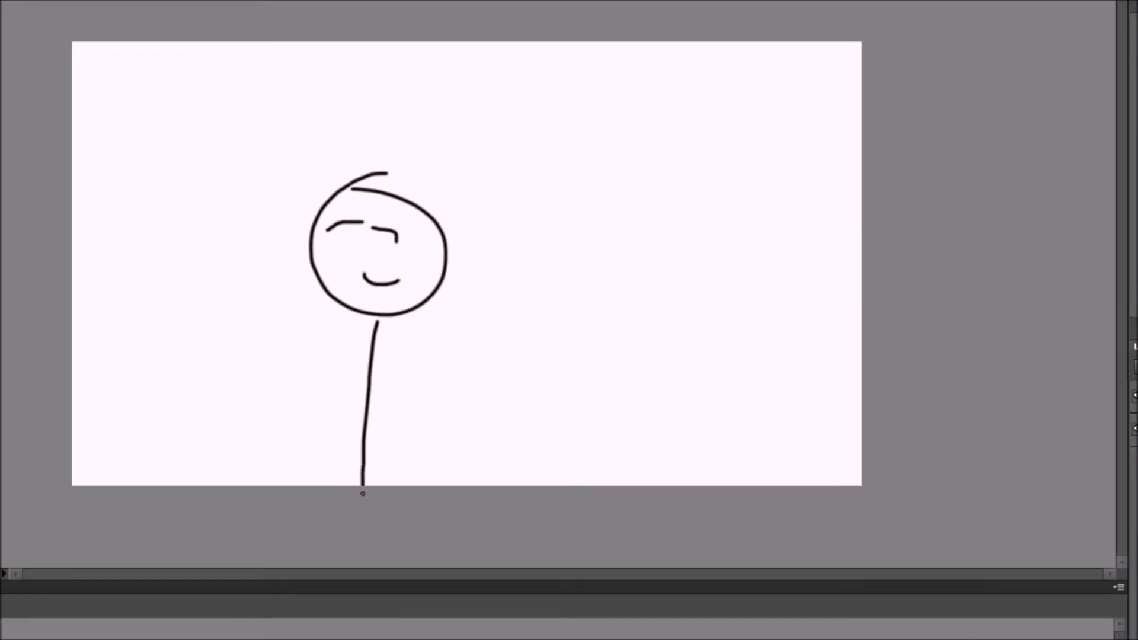
pyautogui.moveTo(374, 341)
pyautogui.mouseDown()
pyautogui.moveTo(305, 358)
pyautogui.moveTo(311, 479)
pyautogui.mouseUp()
pyautogui.moveTo(376, 342)
pyautogui.mouseDown()
pyautogui.moveTo(405, 415)
pyautogui.moveTo(380, 486)
pyautogui.mouseUp()
# Sketch a second, slightly smaller smiling stick figure to the right of the first one
pyautogui.moveTo(536, 217)
pyautogui.mouseDown()
pyautogui.moveTo(530, 225)
pyautogui.moveTo(572, 235)
pyautogui.mouseUp()
pyautogui.moveTo(484, 184)
pyautogui.mouseDown()
pyautogui.moveTo(569, 233)
pyautogui.moveTo(510, 268)
pyautogui.moveTo(559, 269)
pyautogui.moveTo(553, 291)
pyautogui.mouseUp()
pyautogui.moveTo(531, 341); pyautogui.dragTo(524, 487)
pyautogui.moveTo(528, 382)
pyautogui.mouseDown()
pyautogui.moveTo(496, 415)
pyautogui.moveTo(489, 471)
pyautogui.moveTo(559, 430)
pyautogui.moveTo(533, 484)
pyautogui.mouseUp()
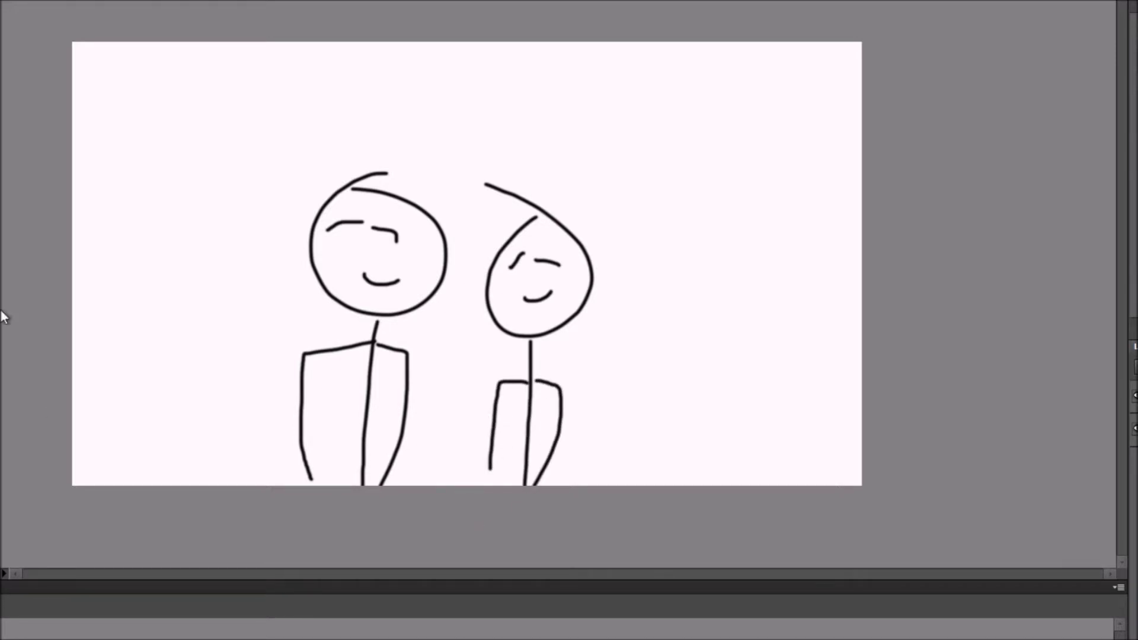
# Handwrite "2 grade" in large letters across a blank canvas, and clear the canvas
pyautogui.press('F7')
pyautogui.moveTo(175, 190)
pyautogui.mouseDown()
pyautogui.moveTo(279, 243)
pyautogui.moveTo(110, 363)
pyautogui.mouseUp()
pyautogui.moveTo(160, 327); pyautogui.dragTo(422, 319)
pyautogui.moveTo(444, 232)
pyautogui.mouseDown()
pyautogui.moveTo(414, 358)
pyautogui.moveTo(389, 293)
pyautogui.mouseUp()
pyautogui.moveTo(497, 248)
pyautogui.mouseDown()
pyautogui.moveTo(593, 229)
pyautogui.moveTo(651, 269)
pyautogui.mouseUp()
pyautogui.moveTo(712, 207)
pyautogui.mouseDown()
pyautogui.moveTo(773, 289)
pyautogui.moveTo(832, 306)
pyautogui.mouseUp()
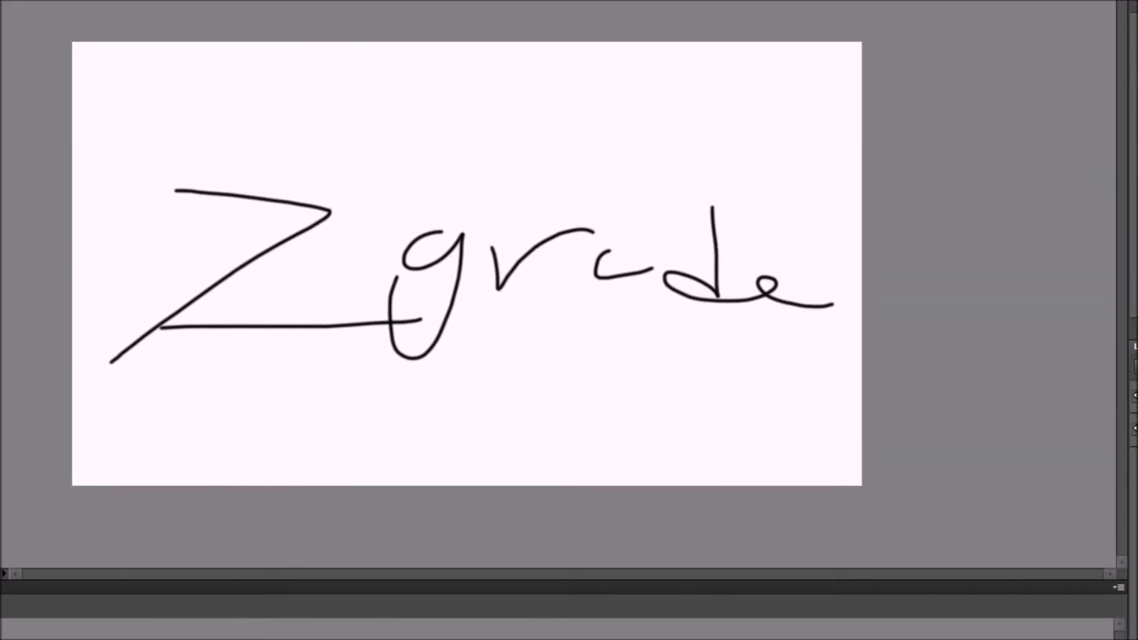
pyautogui.hotkey('ctrl', 'a')
pyautogui.press('Delete')
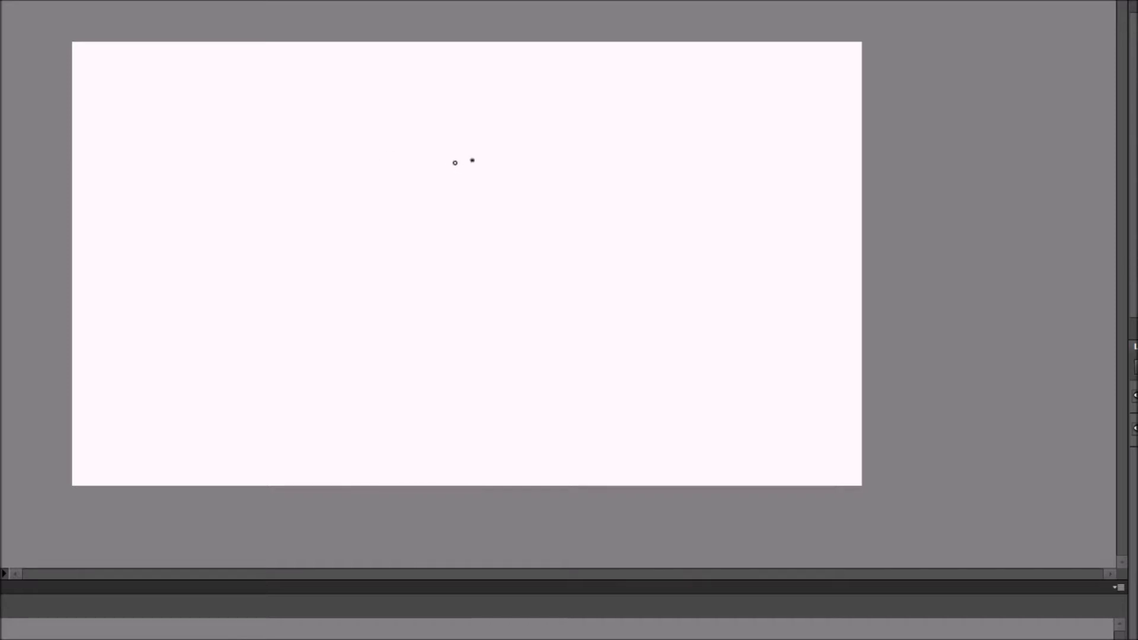
# Sketch a stick figure with a large egg-shaped head, a body line and two arms left of the blank canvas's centre
pyautogui.moveTo(474, 159); pyautogui.dragTo(372, 173)
pyautogui.moveTo(384, 355); pyautogui.dragTo(375, 485)
pyautogui.moveTo(381, 384)
pyautogui.mouseDown()
pyautogui.moveTo(346, 484)
pyautogui.moveTo(407, 473)
pyautogui.moveTo(407, 485)
pyautogui.mouseUp()
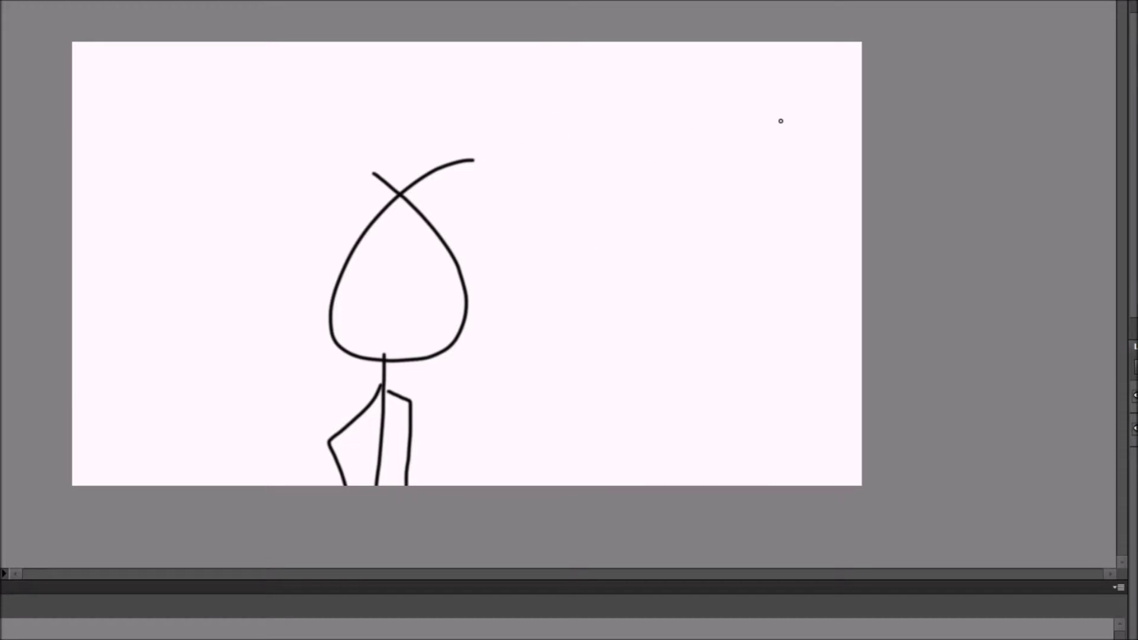
# Handwrite "youtube" in the upper-right area beside the egg-headed stick figure, and clear the canvas
pyautogui.moveTo(619, 71); pyautogui.dragTo(574, 166)
pyautogui.moveTo(705, 80)
pyautogui.mouseDown()
pyautogui.moveTo(781, 135)
pyautogui.moveTo(794, 113)
pyautogui.moveTo(862, 145)
pyautogui.mouseUp()
pyautogui.click(813, 100)
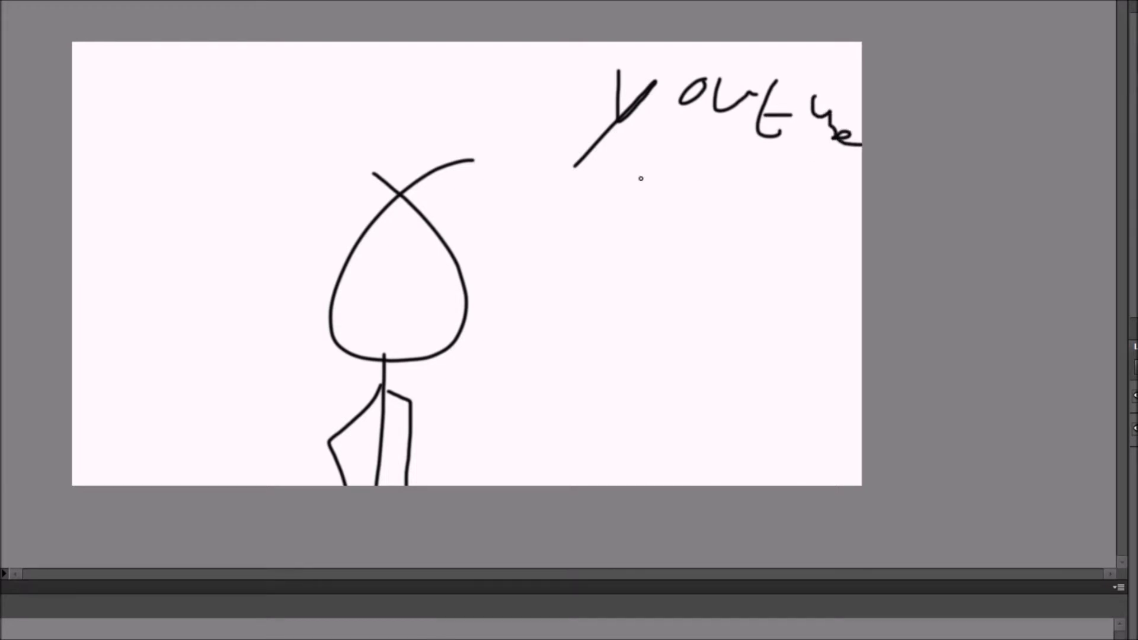
pyautogui.press('Delete')
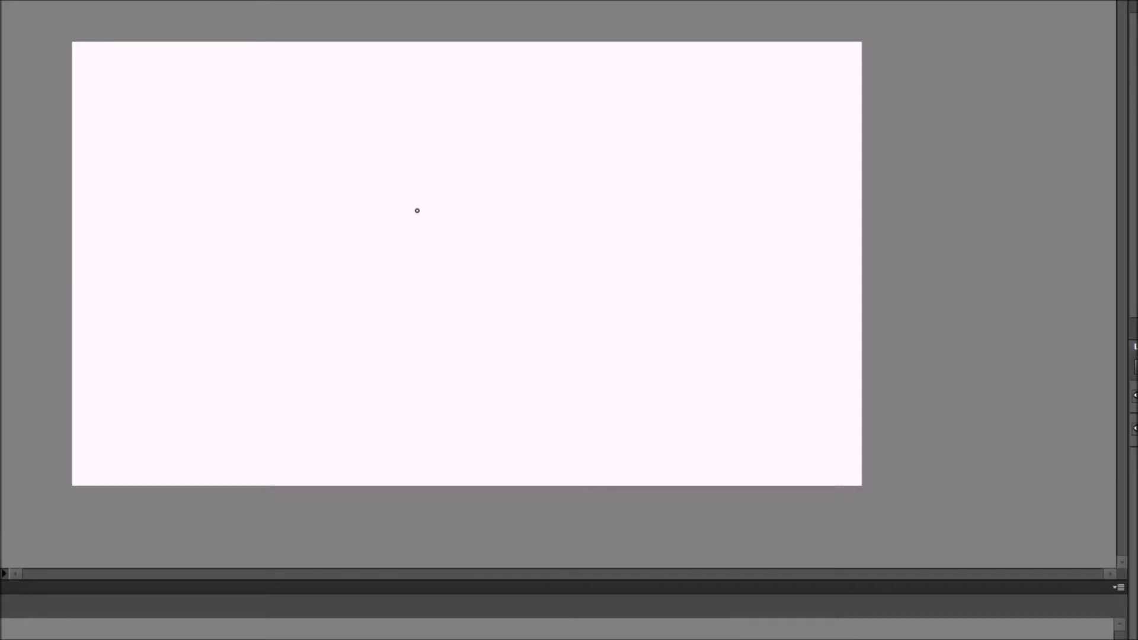
# Sketch a cluster of overlapping rounded loops in the upper-left half of the blank canvas, and clear the canvas
pyautogui.moveTo(279, 157); pyautogui.dragTo(257, 144)
pyautogui.moveTo(348, 166); pyautogui.dragTo(356, 219)
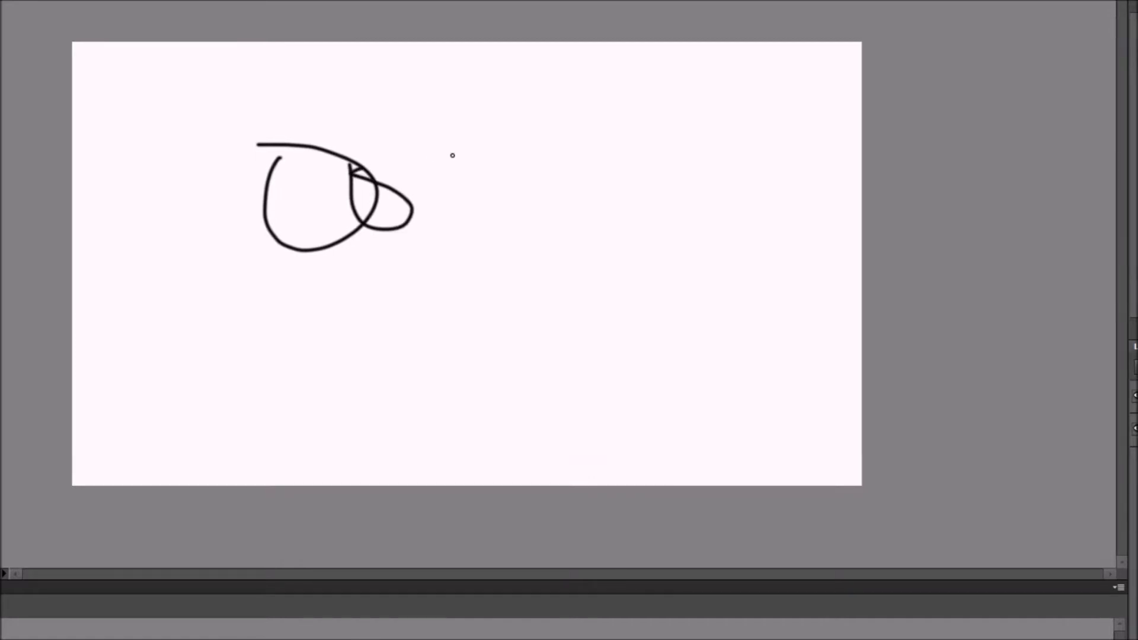
pyautogui.moveTo(468, 164); pyautogui.dragTo(474, 195)
pyautogui.moveTo(397, 146); pyautogui.dragTo(430, 155)
pyautogui.moveTo(384, 112); pyautogui.dragTo(358, 111)
pyautogui.moveTo(448, 118); pyautogui.dragTo(474, 145)
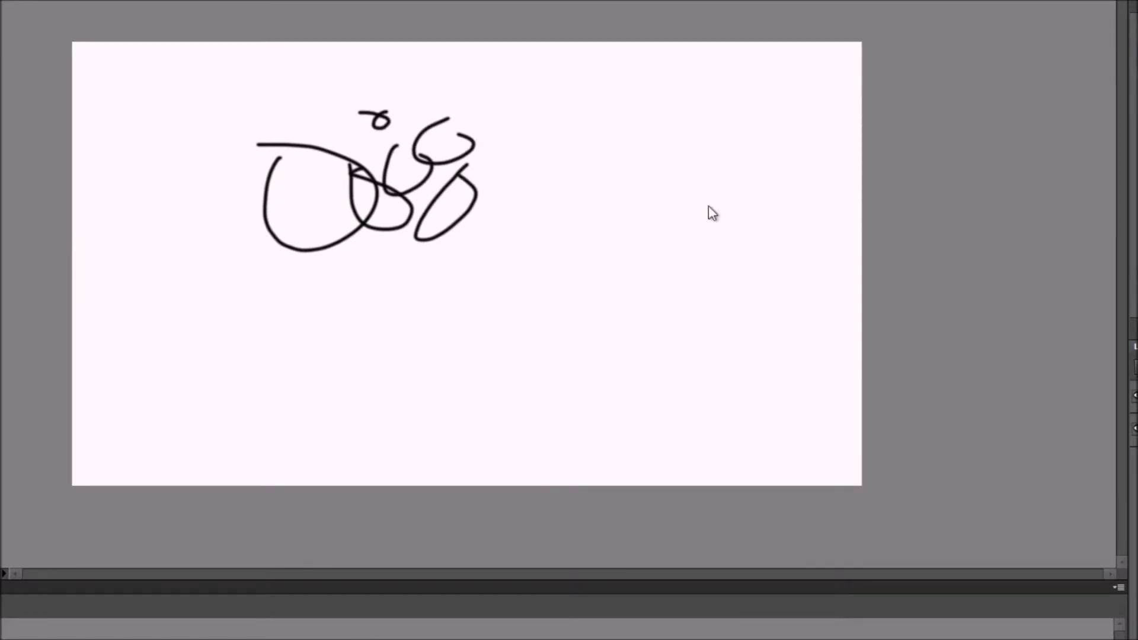
pyautogui.hotkey('ctrl', 'a')
pyautogui.press('Delete')
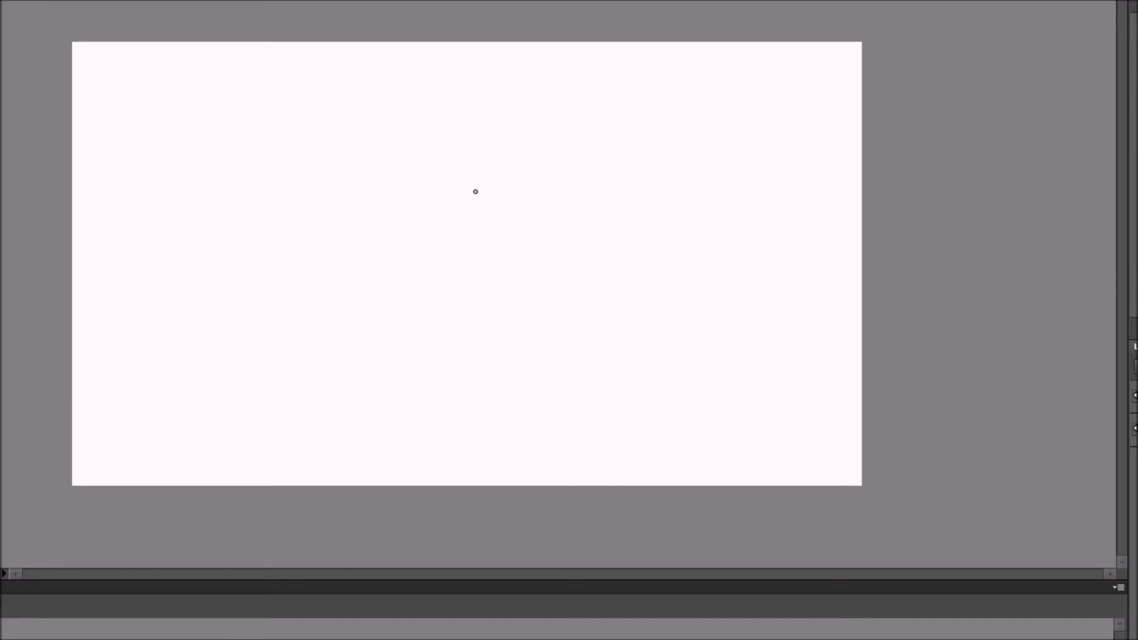
# Sketch a stick figure with a teardrop-shaped head, a body line and two bent, raised arms near the blank canvas's centre
pyautogui.moveTo(476, 191); pyautogui.dragTo(457, 192)
pyautogui.moveTo(458, 276); pyautogui.dragTo(462, 484)
pyautogui.moveTo(458, 390); pyautogui.dragTo(430, 454)
pyautogui.moveTo(458, 392)
pyautogui.mouseDown()
pyautogui.moveTo(491, 431)
pyautogui.moveTo(548, 315)
pyautogui.mouseUp()
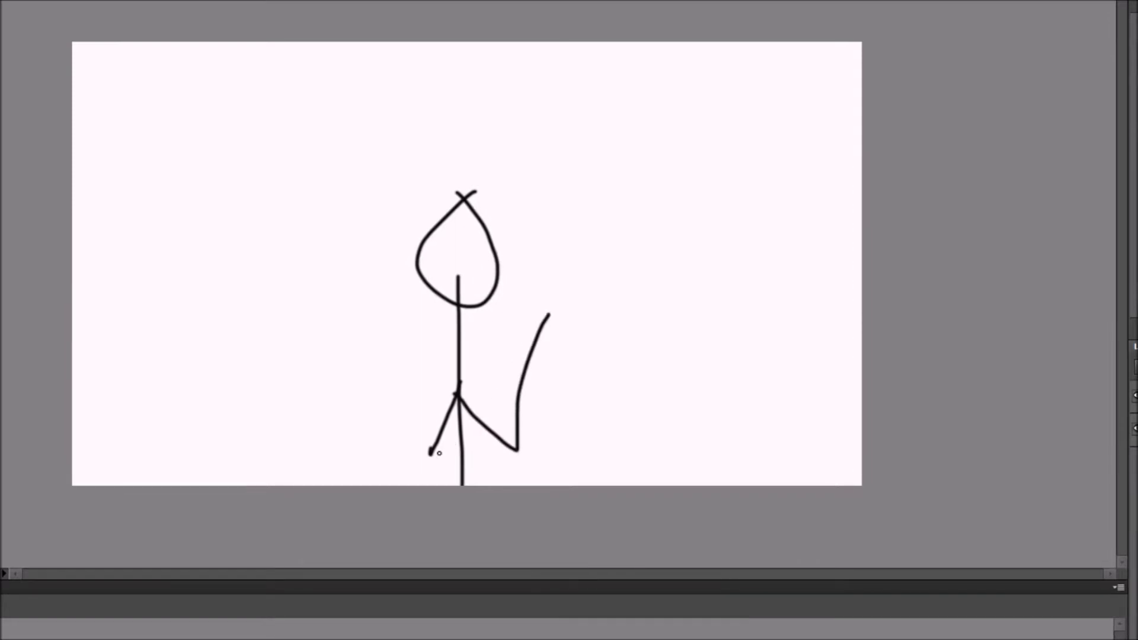
pyautogui.moveTo(437, 453); pyautogui.dragTo(356, 280)
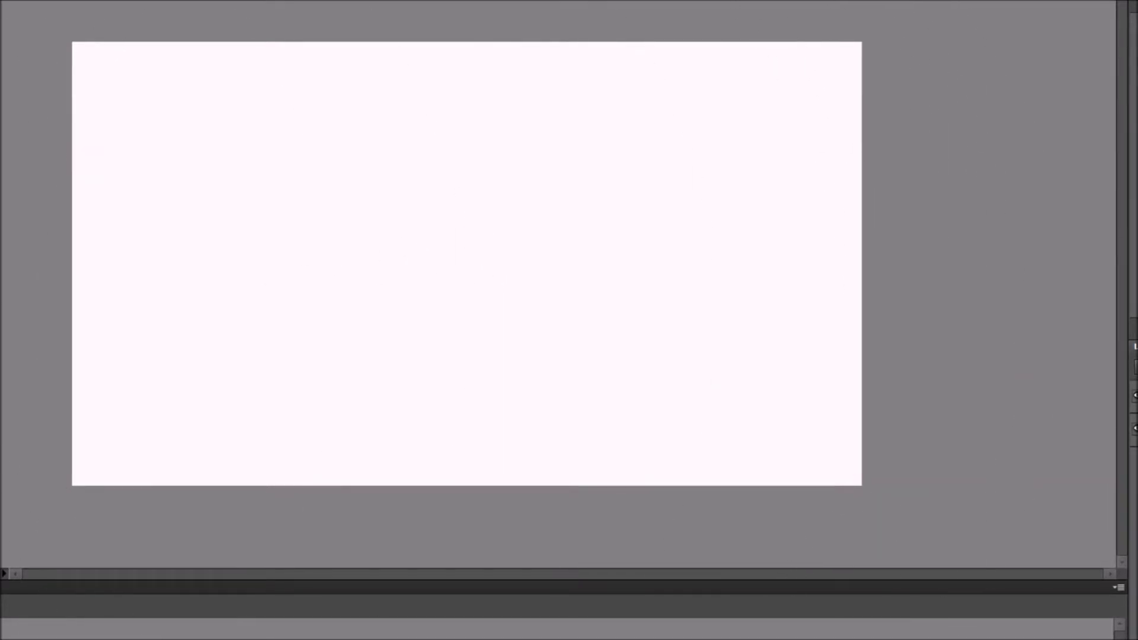
# Handwrite "8 grade" in large letters across the blank canvas, and add a long stroke below it
pyautogui.moveTo(190, 164)
pyautogui.mouseDown()
pyautogui.moveTo(231, 268)
pyautogui.moveTo(169, 149)
pyautogui.mouseUp()
pyautogui.moveTo(341, 190)
pyautogui.mouseDown()
pyautogui.moveTo(354, 251)
pyautogui.moveTo(502, 249)
pyautogui.mouseUp()
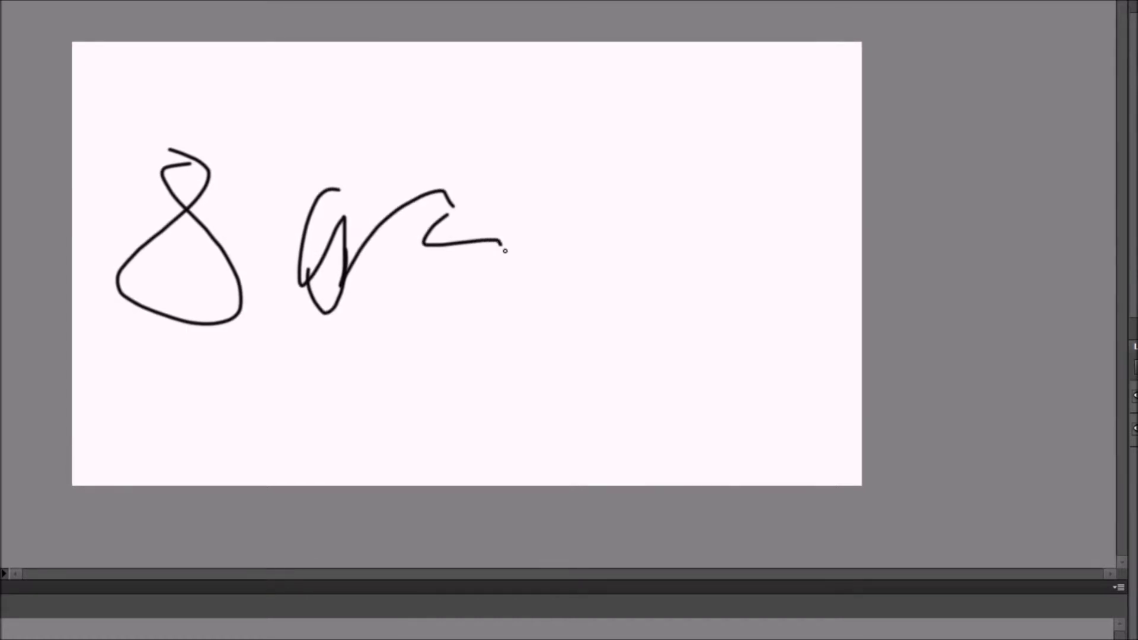
pyautogui.moveTo(588, 152); pyautogui.dragTo(532, 303)
pyautogui.moveTo(625, 321); pyautogui.dragTo(705, 278)
pyautogui.moveTo(187, 348)
pyautogui.mouseDown()
pyautogui.moveTo(247, 407)
pyautogui.moveTo(482, 546)
pyautogui.mouseUp()
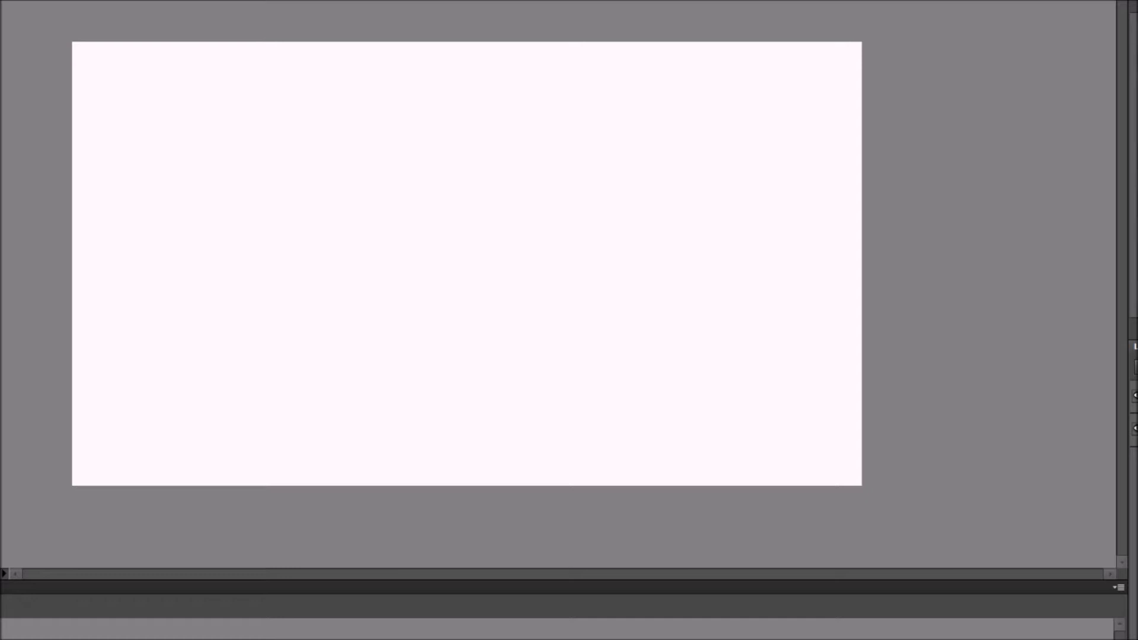
# Handwrite six large letter F's scattered across the blank canvas, and clear the canvas
pyautogui.moveTo(185, 178)
pyautogui.mouseDown()
pyautogui.moveTo(224, 262)
pyautogui.moveTo(338, 176)
pyautogui.mouseUp()
pyautogui.moveTo(240, 236); pyautogui.dragTo(411, 218)
pyautogui.moveTo(541, 162); pyautogui.dragTo(524, 299)
pyautogui.moveTo(539, 164); pyautogui.dragTo(692, 186)
pyautogui.moveTo(511, 237); pyautogui.dragTo(607, 262)
pyautogui.moveTo(401, 188); pyautogui.dragTo(407, 330)
pyautogui.moveTo(387, 195); pyautogui.dragTo(527, 195)
pyautogui.moveTo(331, 276); pyautogui.dragTo(503, 278)
pyautogui.moveTo(487, 301)
pyautogui.mouseDown()
pyautogui.moveTo(500, 435)
pyautogui.moveTo(604, 311)
pyautogui.mouseUp()
pyautogui.moveTo(478, 373); pyautogui.dragTo(526, 374)
pyautogui.moveTo(645, 385); pyautogui.dragTo(666, 385)
pyautogui.moveTo(679, 318); pyautogui.dragTo(672, 468)
pyautogui.moveTo(673, 355); pyautogui.dragTo(755, 344)
pyautogui.moveTo(670, 397); pyautogui.dragTo(779, 401)
pyautogui.moveTo(685, 201)
pyautogui.mouseDown()
pyautogui.moveTo(709, 292)
pyautogui.moveTo(775, 176)
pyautogui.mouseUp()
pyautogui.moveTo(684, 242); pyautogui.dragTo(790, 203)
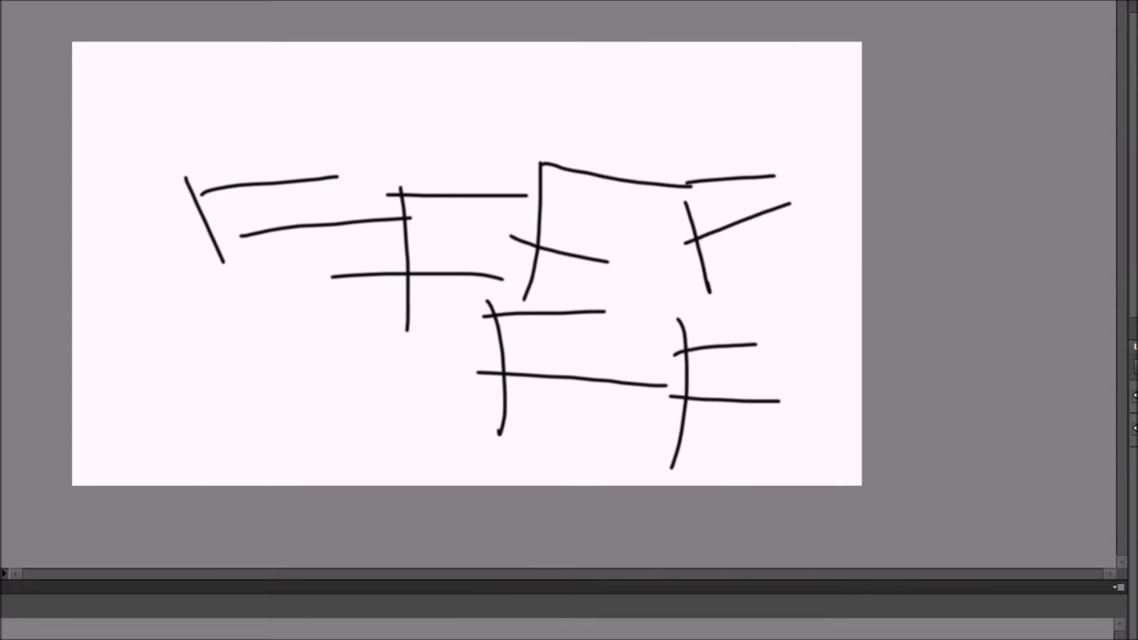
pyautogui.hotkey('ctrl', 'a')
pyautogui.press('Delete')
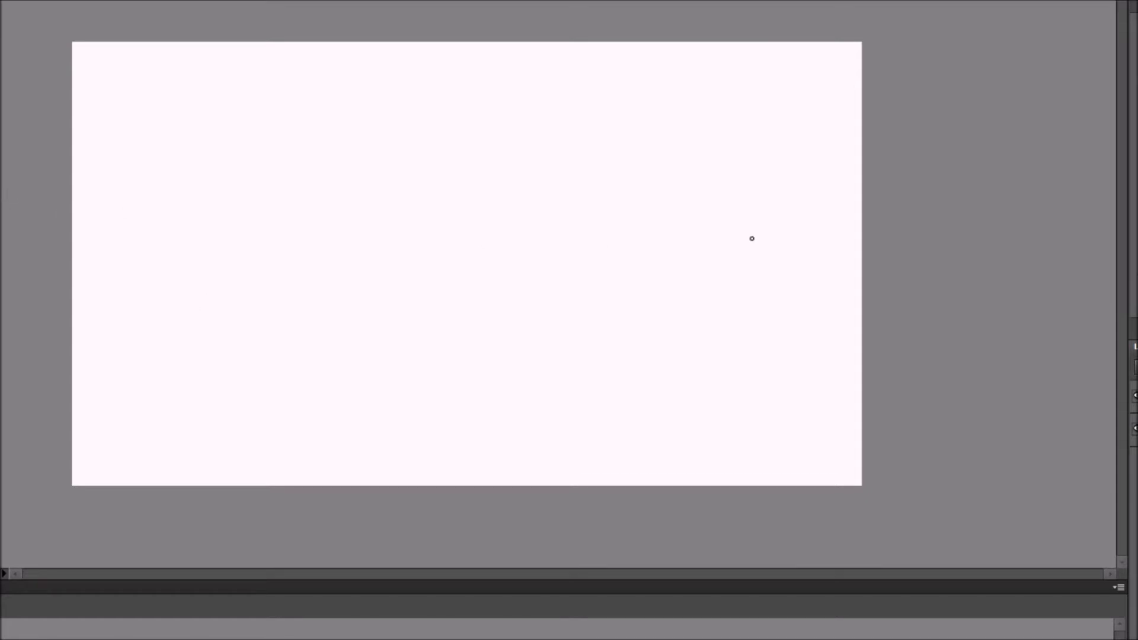
# Sketch a smiling stick figure wearing sunglasses left of the blank canvas's centre, with four short strokes around its head
pyautogui.moveTo(399, 183)
pyautogui.mouseDown()
pyautogui.moveTo(386, 177)
pyautogui.moveTo(398, 180)
pyautogui.mouseUp()
pyautogui.moveTo(387, 325); pyautogui.dragTo(394, 484)
pyautogui.moveTo(395, 367)
pyautogui.mouseDown()
pyautogui.moveTo(365, 459)
pyautogui.moveTo(417, 382)
pyautogui.moveTo(437, 485)
pyautogui.mouseUp()
pyautogui.moveTo(332, 224)
pyautogui.mouseDown()
pyautogui.moveTo(378, 249)
pyautogui.moveTo(358, 224)
pyautogui.moveTo(451, 230)
pyautogui.moveTo(422, 263)
pyautogui.moveTo(441, 221)
pyautogui.mouseUp()
pyautogui.moveTo(372, 287); pyautogui.dragTo(413, 282)
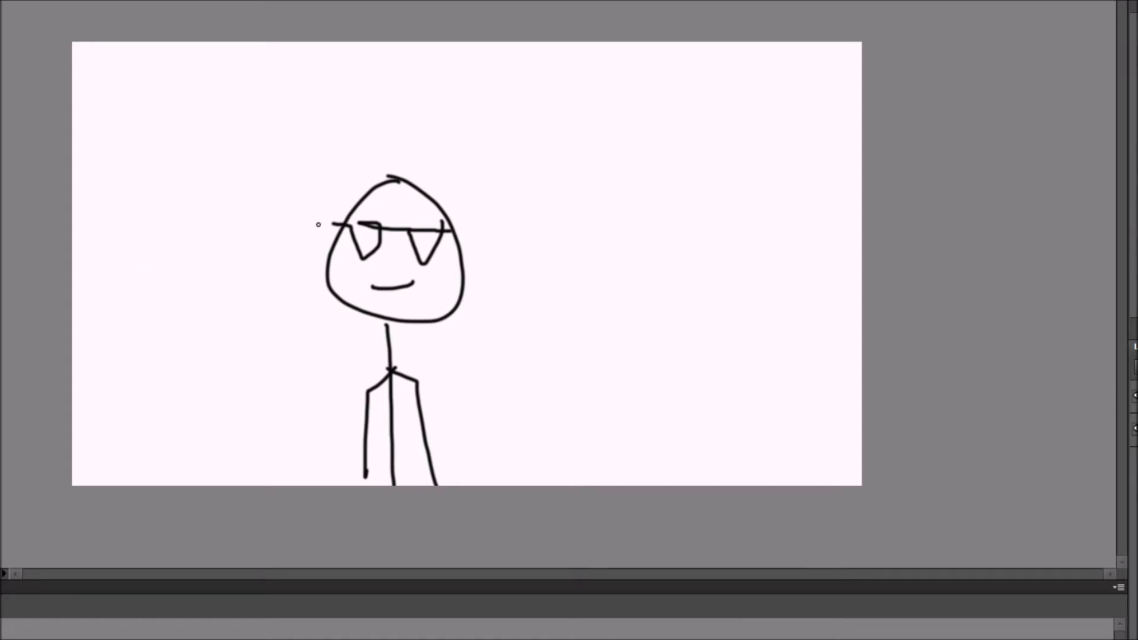
pyautogui.moveTo(318, 144); pyautogui.dragTo(326, 155)
pyautogui.moveTo(401, 125); pyautogui.dragTo(410, 140)
pyautogui.moveTo(467, 130); pyautogui.dragTo(473, 163)
pyautogui.moveTo(483, 188); pyautogui.dragTo(480, 226)
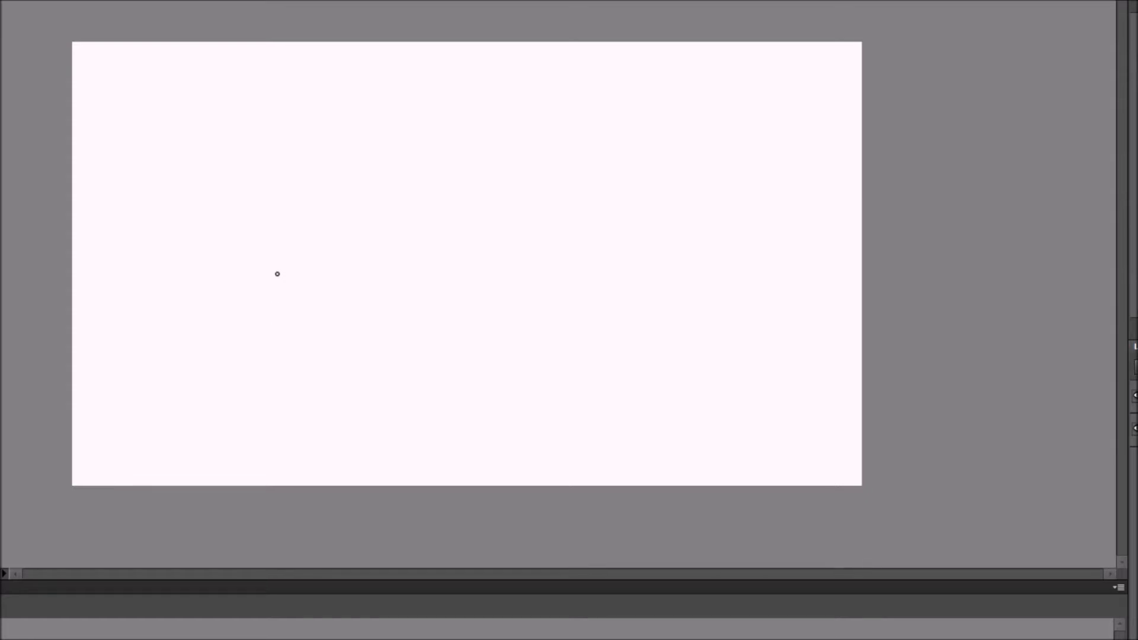
# Draw a gently curved horizon line across the blank canvas and a sun with short rays above it on the right
pyautogui.moveTo(74, 345); pyautogui.dragTo(919, 371)
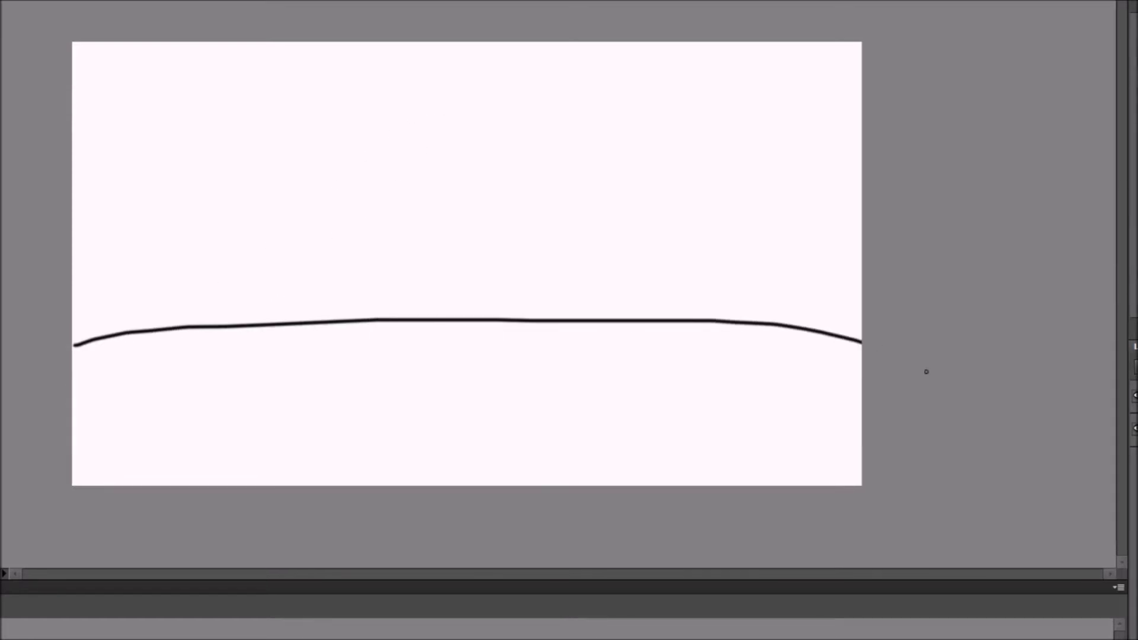
pyautogui.moveTo(658, 71)
pyautogui.mouseDown()
pyautogui.moveTo(705, 173)
pyautogui.moveTo(544, 35)
pyautogui.mouseUp()
pyautogui.moveTo(483, 87); pyautogui.dragTo(591, 114)
pyautogui.moveTo(555, 176); pyautogui.dragTo(587, 173)
pyautogui.moveTo(625, 208); pyautogui.dragTo(621, 223)
pyautogui.moveTo(685, 190); pyautogui.dragTo(710, 231)
pyautogui.moveTo(735, 169); pyautogui.dragTo(784, 207)
pyautogui.moveTo(756, 152); pyautogui.dragTo(781, 144)
pyautogui.moveTo(768, 75); pyautogui.dragTo(758, 86)
pyautogui.moveTo(701, 61); pyautogui.dragTo(724, 45)
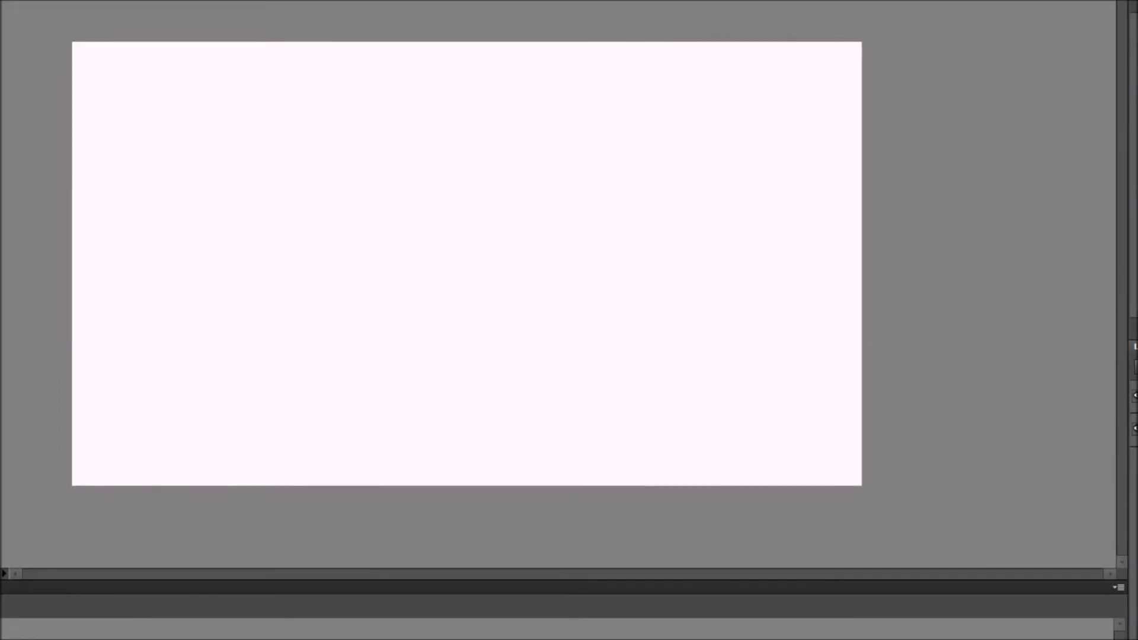
# Draw a large curved outline on the blank canvas, arching across the upper middle and hooking back on the right
pyautogui.moveTo(326, 184)
pyautogui.mouseDown()
pyautogui.moveTo(261, 493)
pyautogui.moveTo(533, 161)
pyautogui.moveTo(563, 297)
pyautogui.moveTo(530, 325)
pyautogui.mouseUp()
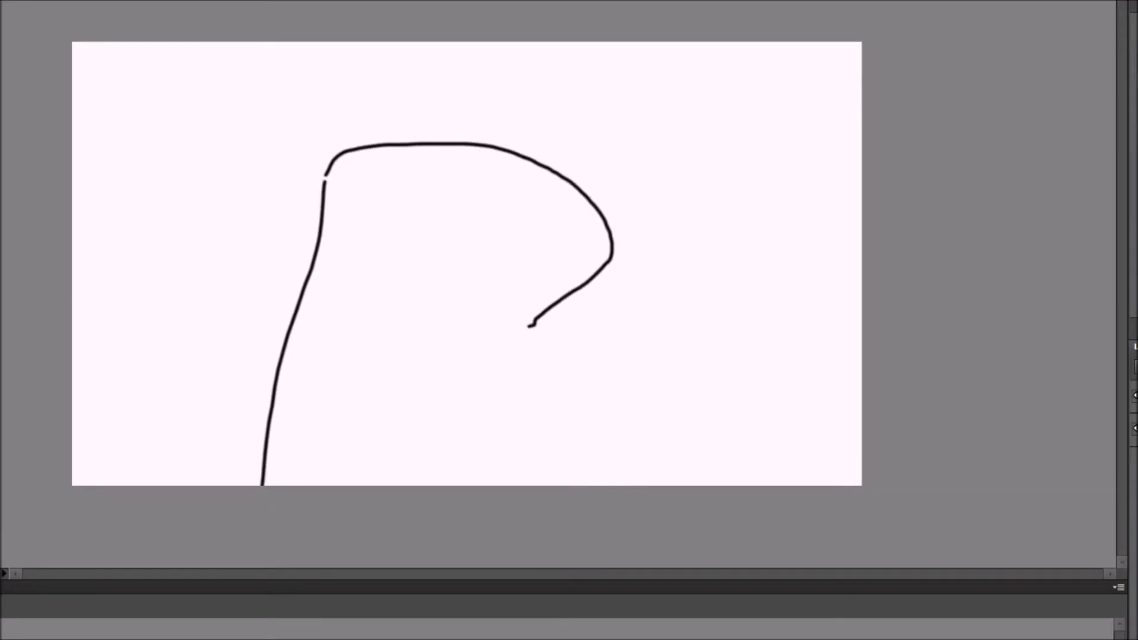
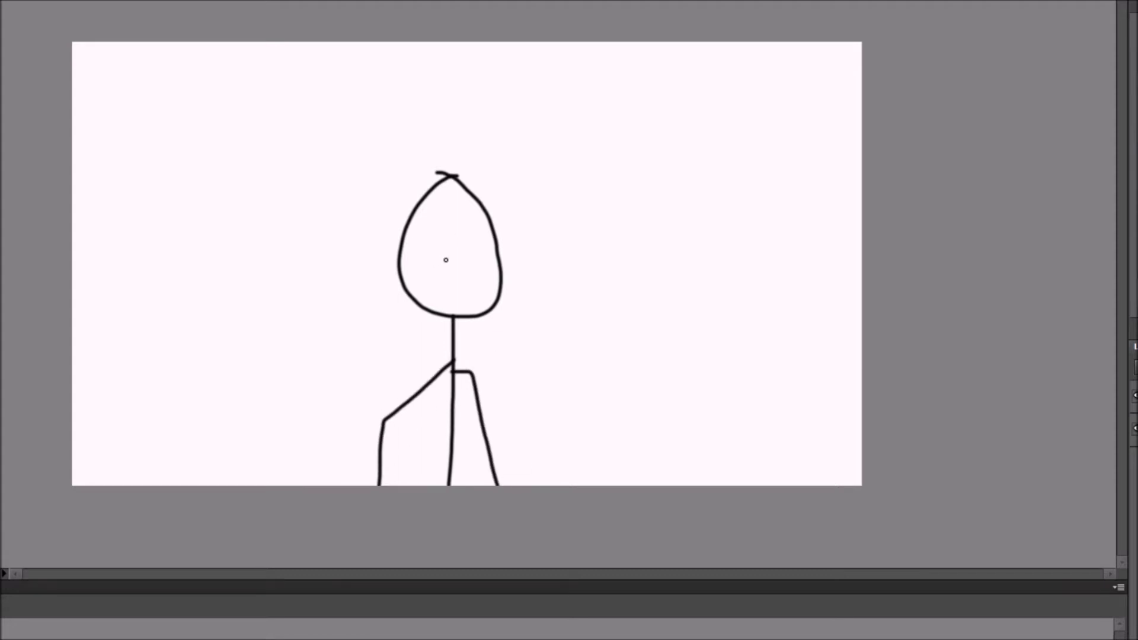
# Add an oval mouth with two long lines running down from it and three Z's above the stick figure, and clear the canvas
pyautogui.moveTo(446, 259)
pyautogui.mouseDown()
pyautogui.moveTo(465, 300)
pyautogui.moveTo(455, 259)
pyautogui.mouseUp()
pyautogui.moveTo(442, 318)
pyautogui.mouseDown()
pyautogui.moveTo(397, 368)
pyautogui.moveTo(359, 486)
pyautogui.mouseUp()
pyautogui.moveTo(448, 335); pyautogui.dragTo(381, 468)
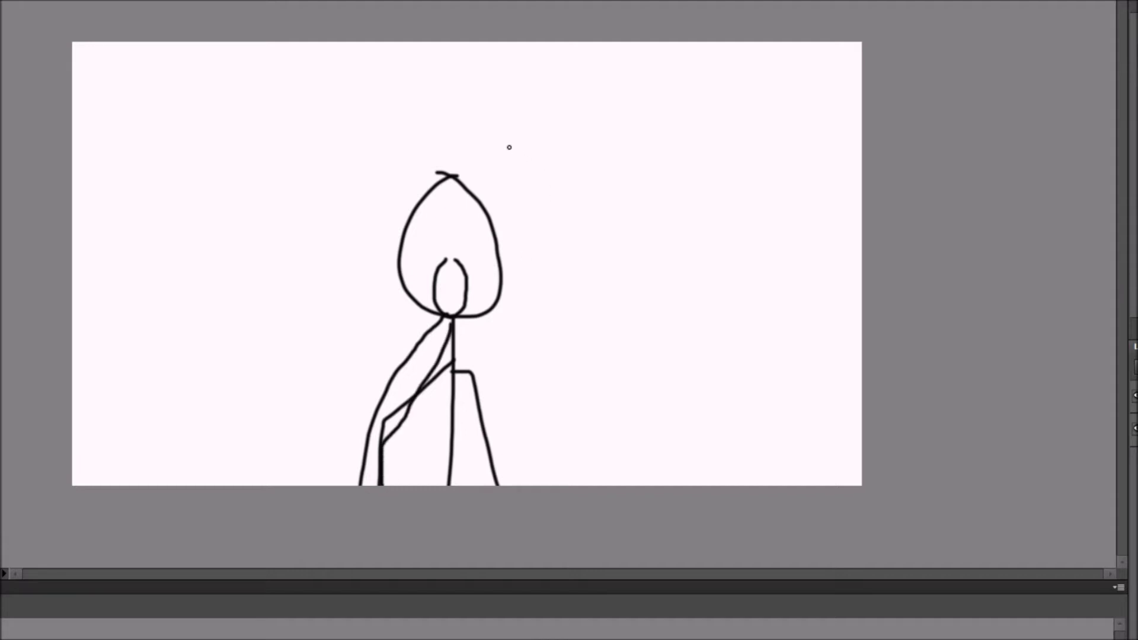
pyautogui.moveTo(507, 145); pyautogui.dragTo(536, 207)
pyautogui.moveTo(543, 108); pyautogui.dragTo(604, 140)
pyautogui.moveTo(600, 85); pyautogui.dragTo(723, 141)
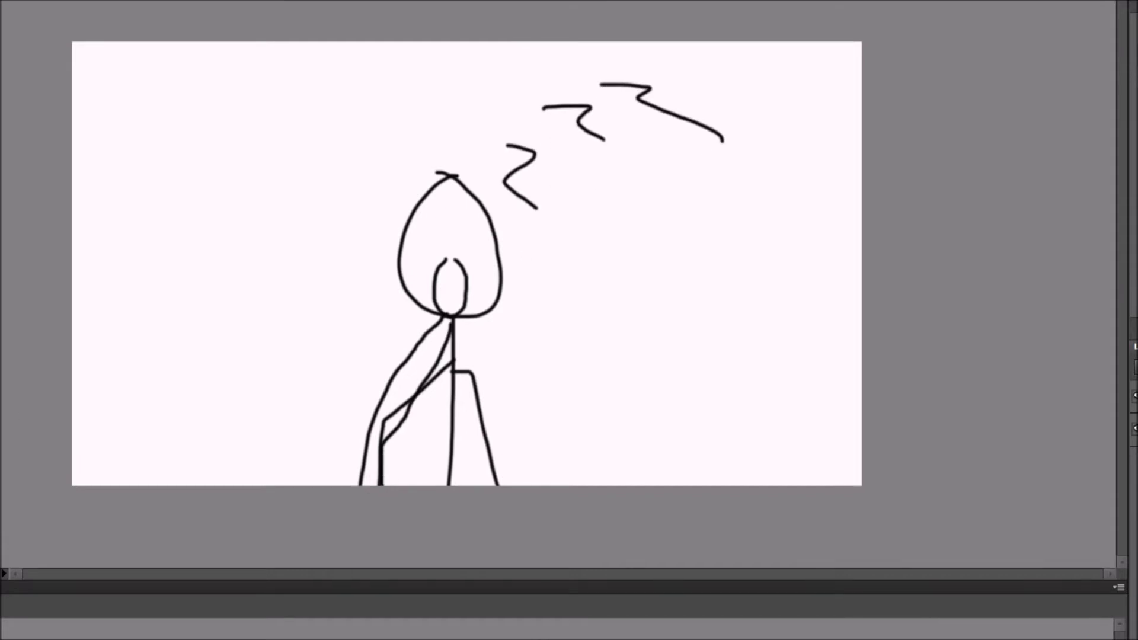
pyautogui.press('F7')
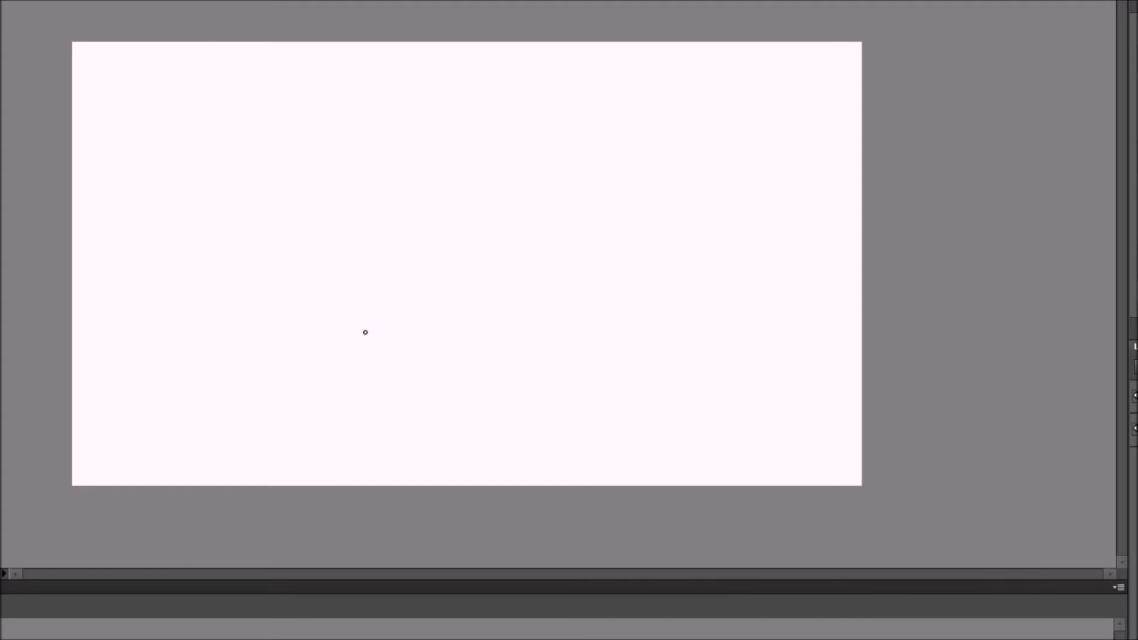
# Sketch a large egg-shaped head reaching the blank canvas's lower edge, add a stroke on its right side, and clear the canvas
pyautogui.moveTo(418, 204); pyautogui.dragTo(385, 486)
pyautogui.moveTo(459, 486); pyautogui.dragTo(311, 193)
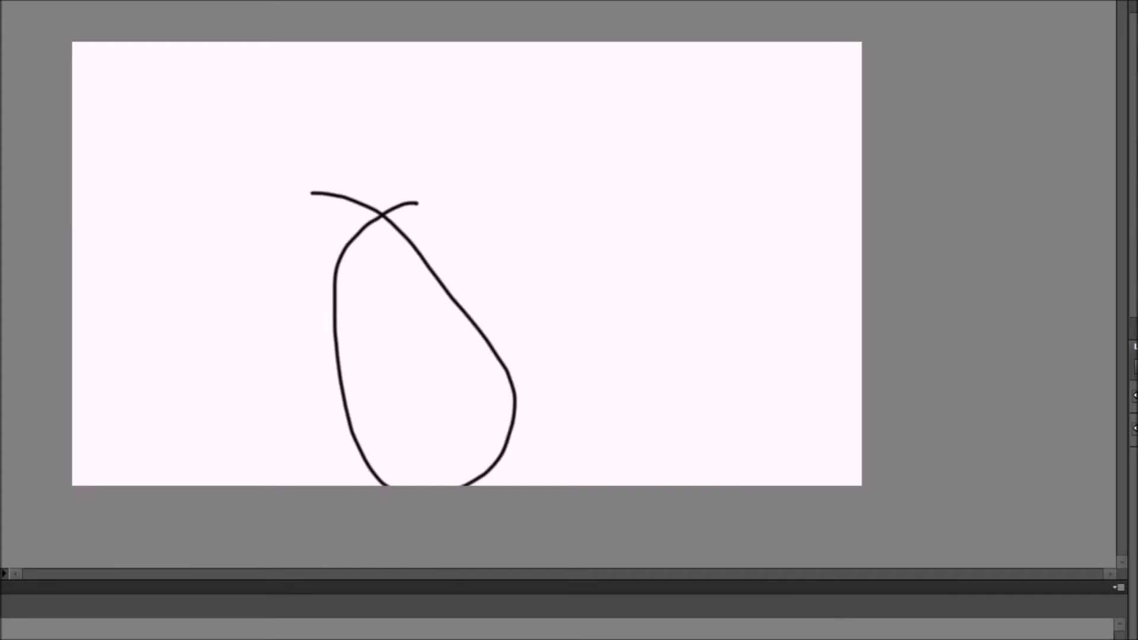
pyautogui.moveTo(428, 271)
pyautogui.mouseDown()
pyautogui.moveTo(589, 265)
pyautogui.moveTo(518, 296)
pyautogui.mouseUp()
pyautogui.press('F7')
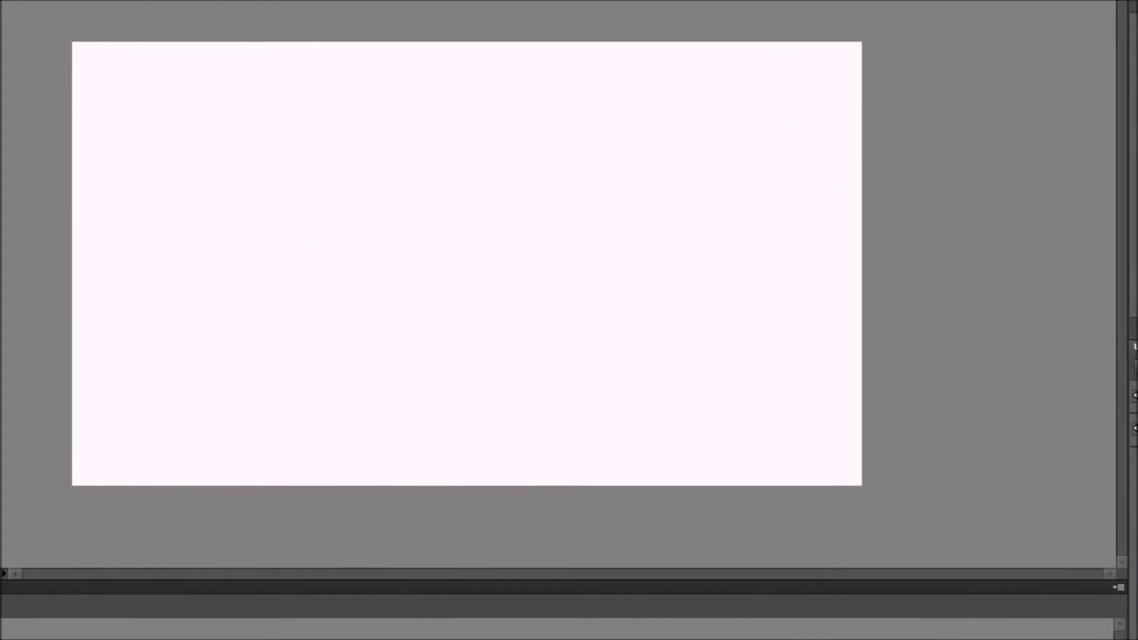
# Sketch a large round head cut off by the canvas's lower edge, with three long lines and a small rectangle across the forehead
pyautogui.moveTo(363, 485)
pyautogui.mouseDown()
pyautogui.moveTo(302, 289)
pyautogui.moveTo(610, 300)
pyautogui.moveTo(618, 485)
pyautogui.mouseUp()
pyautogui.moveTo(289, 330); pyautogui.dragTo(689, 420)
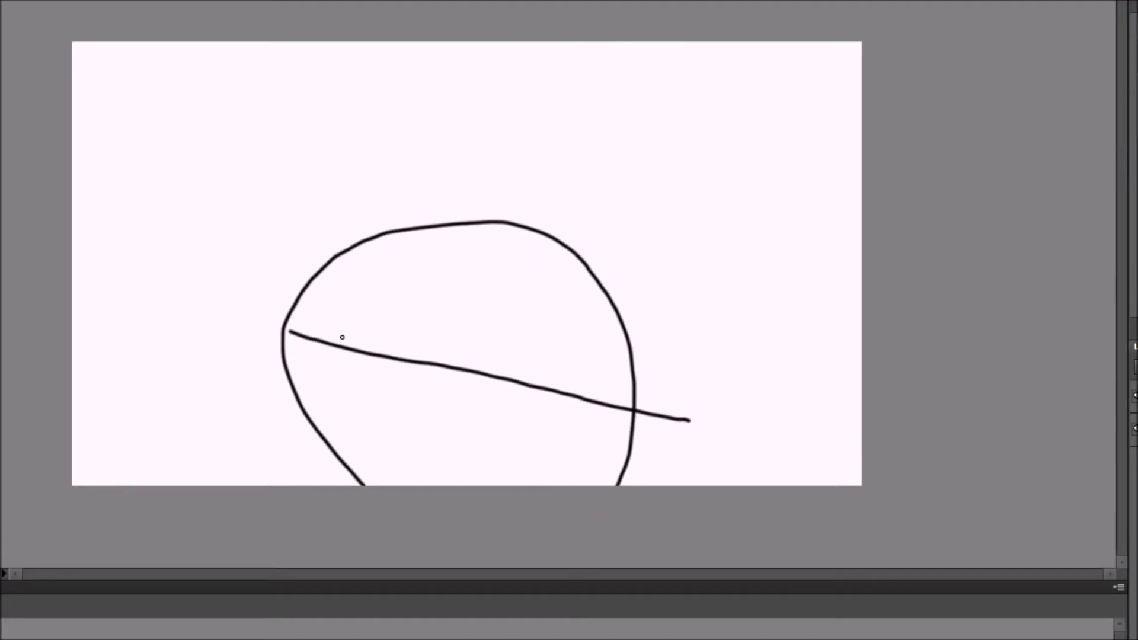
pyautogui.moveTo(295, 309); pyautogui.dragTo(688, 298)
pyautogui.moveTo(384, 244); pyautogui.dragTo(589, 307)
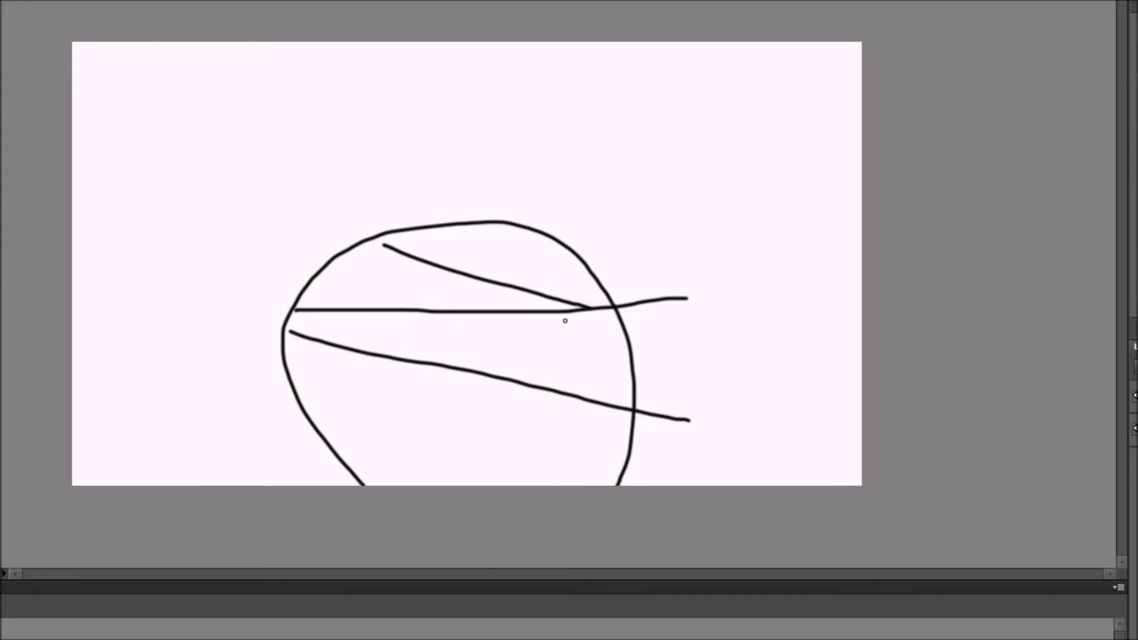
pyautogui.moveTo(502, 249)
pyautogui.mouseDown()
pyautogui.moveTo(559, 345)
pyautogui.moveTo(485, 238)
pyautogui.mouseUp()
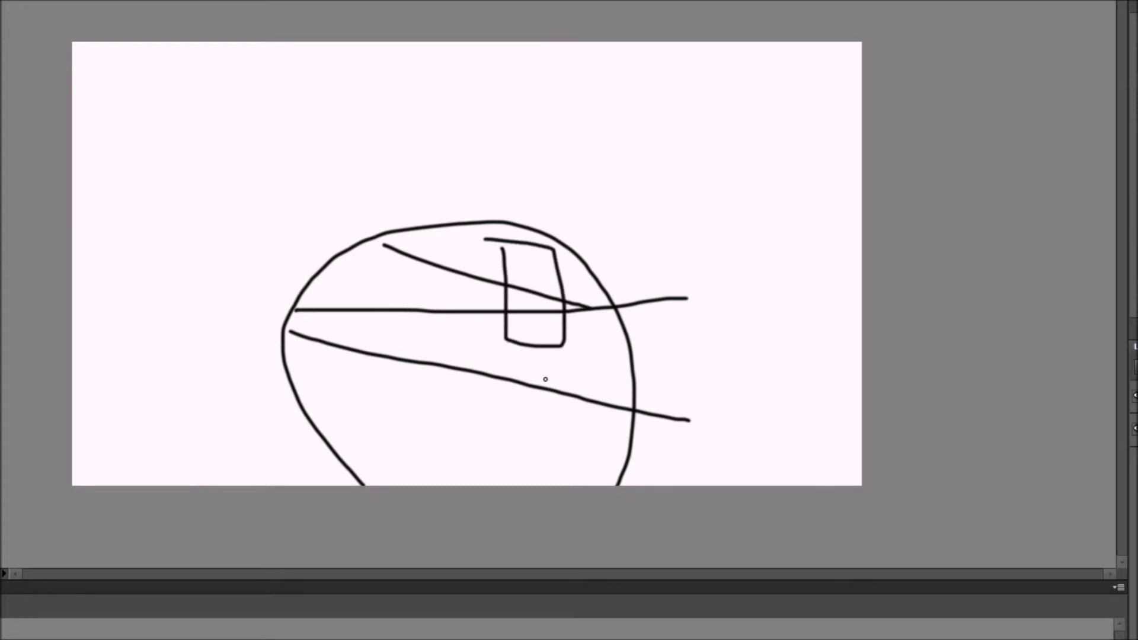
# Add two curved closed eyes and a small smile to the large head, and clear the canvas
pyautogui.moveTo(337, 389)
pyautogui.mouseDown()
pyautogui.moveTo(433, 383)
pyautogui.moveTo(571, 409)
pyautogui.mouseUp()
pyautogui.moveTo(482, 448); pyautogui.dragTo(539, 444)
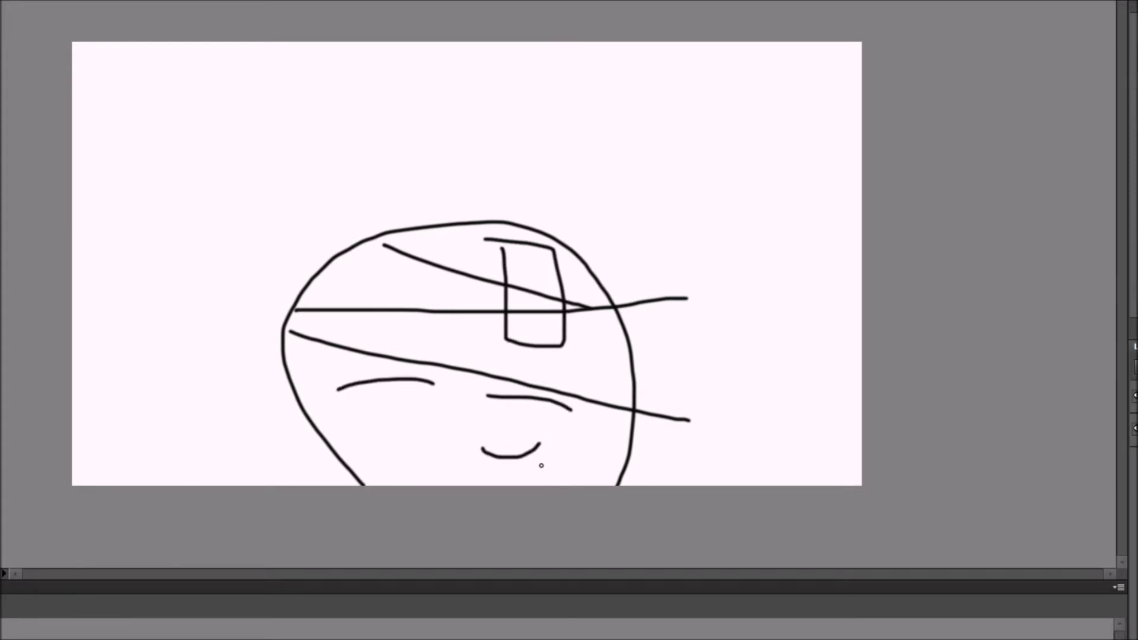
pyautogui.hotkey('ctrl', 'a')
pyautogui.press('Delete')
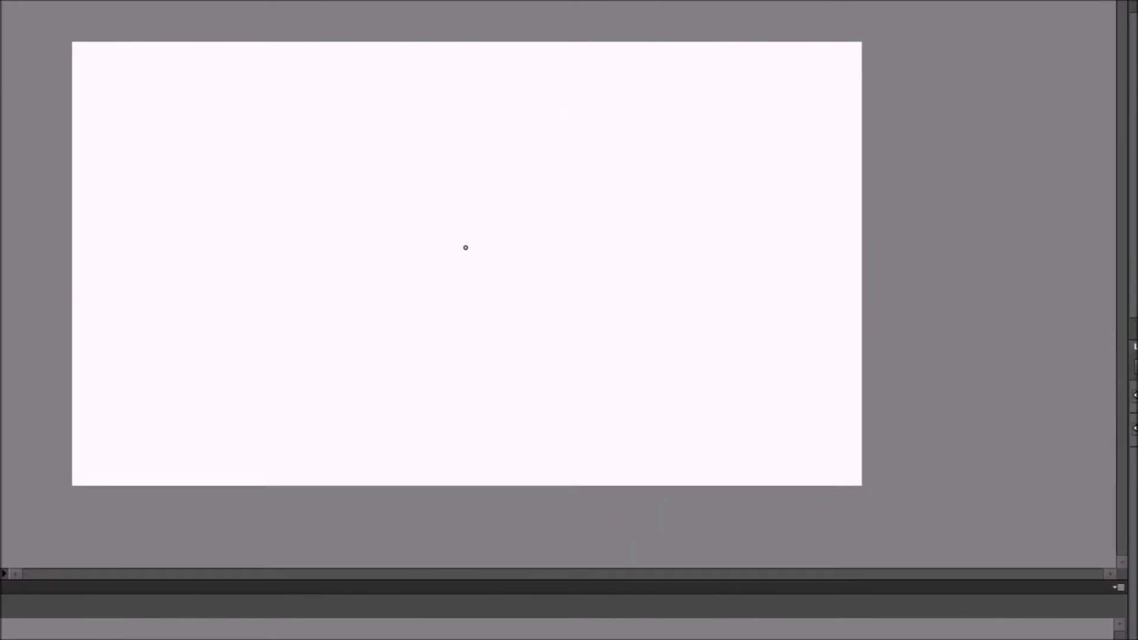
# Draw a tall vertical line and, to its right, a stick figure with a tilted oval head, a body, two arms and legs
pyautogui.moveTo(422, 155); pyautogui.dragTo(404, 406)
pyautogui.moveTo(565, 169)
pyautogui.mouseDown()
pyautogui.moveTo(584, 166)
pyautogui.moveTo(535, 157)
pyautogui.mouseUp()
pyautogui.moveTo(531, 259); pyautogui.dragTo(484, 480)
pyautogui.moveTo(534, 424); pyautogui.dragTo(530, 508)
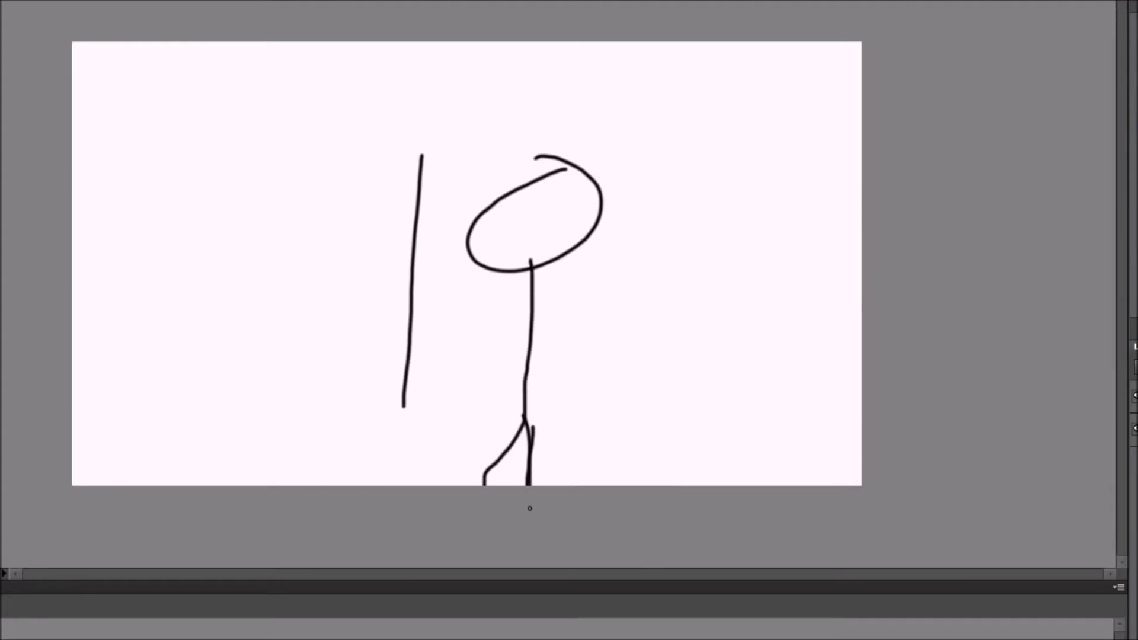
pyautogui.moveTo(526, 304)
pyautogui.mouseDown()
pyautogui.moveTo(479, 350)
pyautogui.moveTo(483, 408)
pyautogui.moveTo(576, 382)
pyautogui.mouseUp()
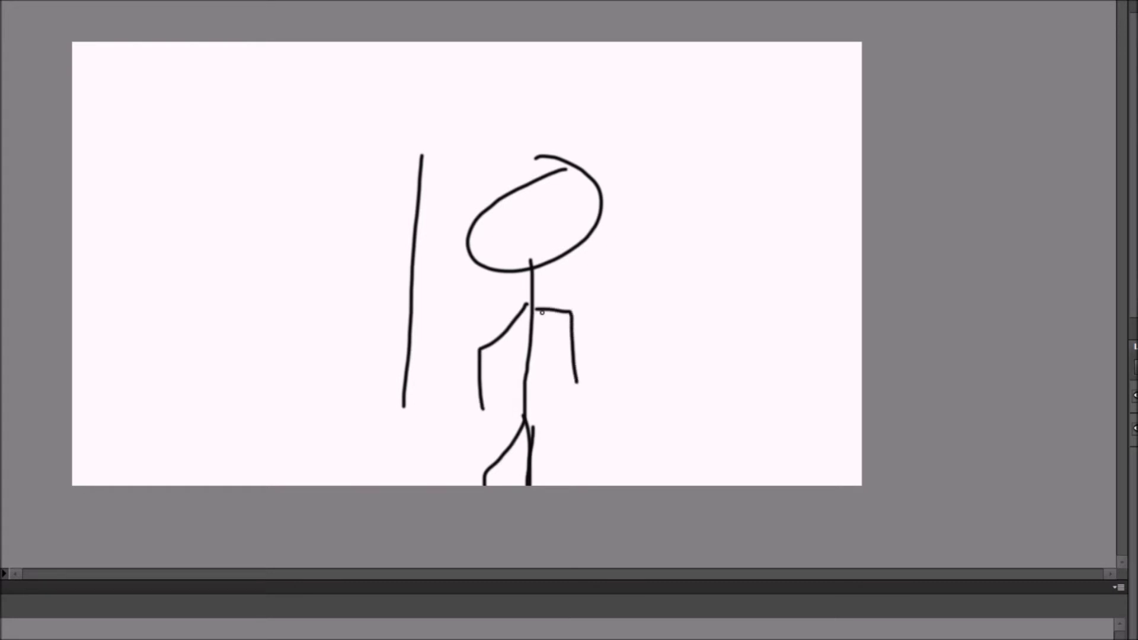
# Complete a tall rectangular frame around the stick figure and draw three Z's rising from its upper-right corner
pyautogui.moveTo(420, 153)
pyautogui.mouseDown()
pyautogui.moveTo(647, 236)
pyautogui.moveTo(634, 505)
pyautogui.mouseUp()
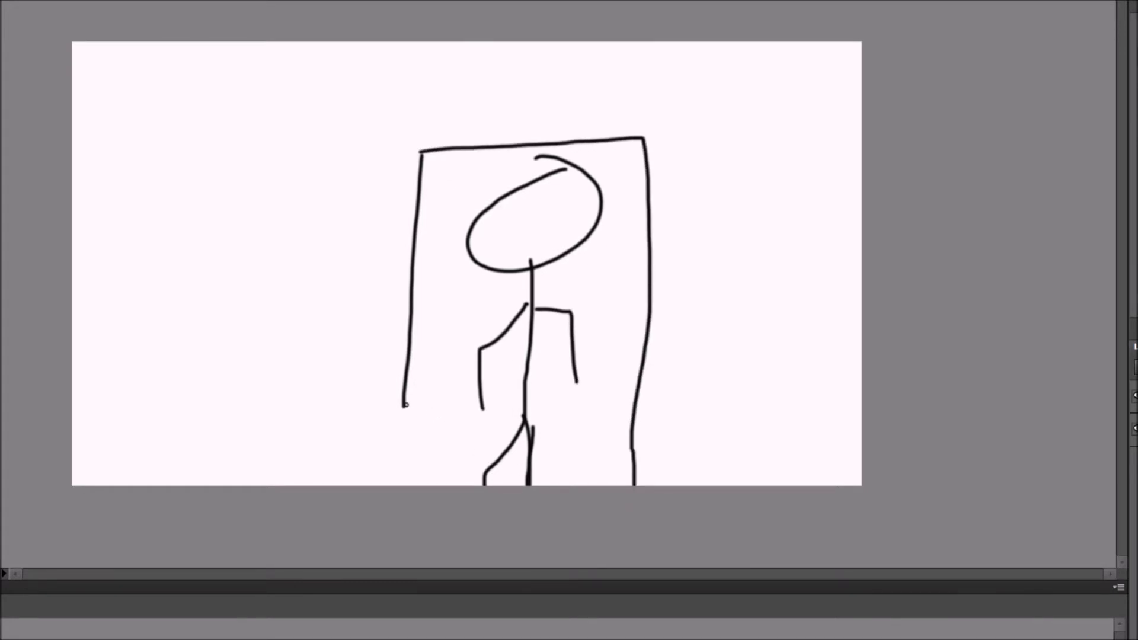
pyautogui.moveTo(406, 405); pyautogui.dragTo(378, 519)
pyautogui.moveTo(584, 123); pyautogui.dragTo(648, 180)
pyautogui.moveTo(648, 92); pyautogui.dragTo(729, 118)
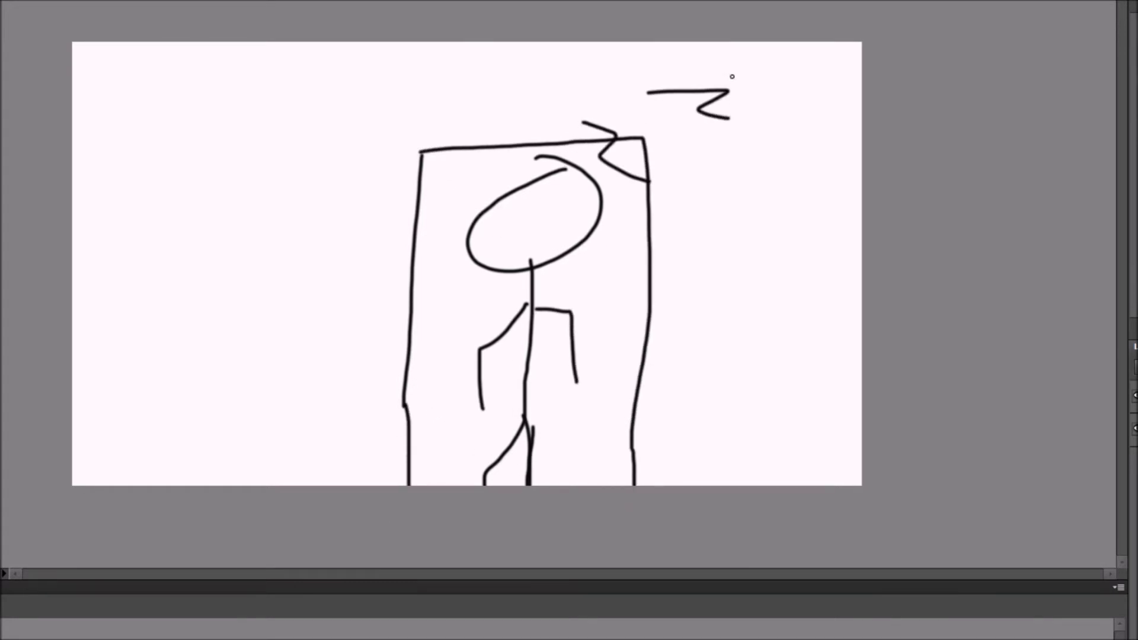
pyautogui.moveTo(735, 60); pyautogui.dragTo(862, 121)
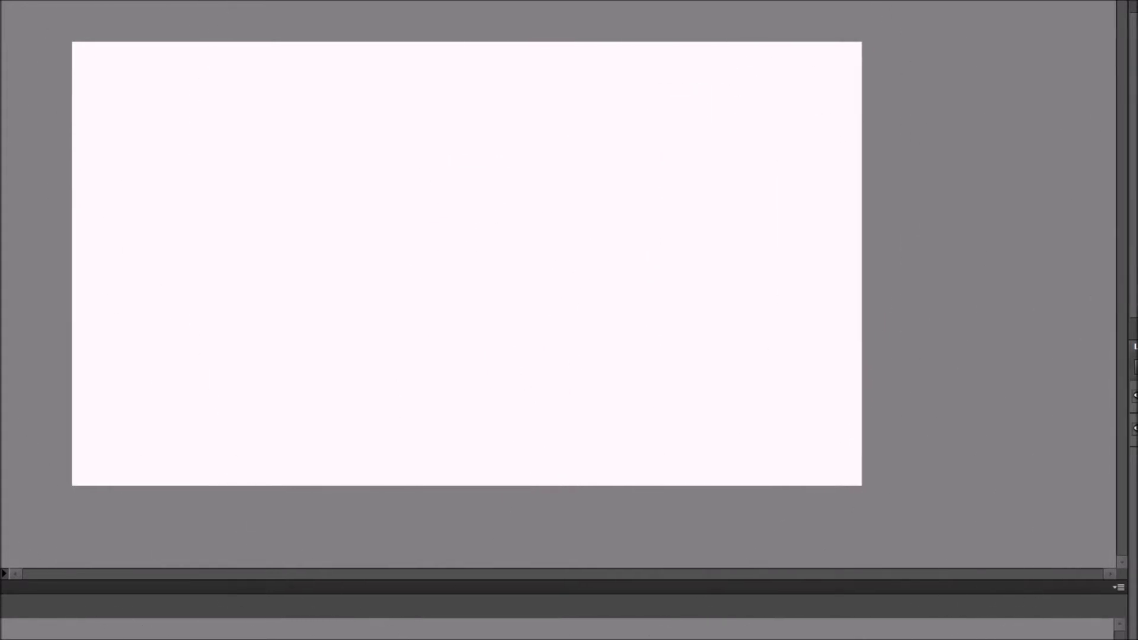
# Handwrite "Gymnasium" in large letters across the blank canvas
pyautogui.moveTo(146, 172)
pyautogui.mouseDown()
pyautogui.moveTo(212, 158)
pyautogui.moveTo(195, 409)
pyautogui.mouseUp()
pyautogui.moveTo(165, 129); pyautogui.dragTo(208, 267)
pyautogui.moveTo(305, 228)
pyautogui.mouseDown()
pyautogui.moveTo(340, 308)
pyautogui.moveTo(251, 373)
pyautogui.mouseUp()
pyautogui.moveTo(388, 258); pyautogui.dragTo(369, 329)
pyautogui.moveTo(396, 319); pyautogui.dragTo(481, 330)
pyautogui.moveTo(530, 278); pyautogui.dragTo(540, 334)
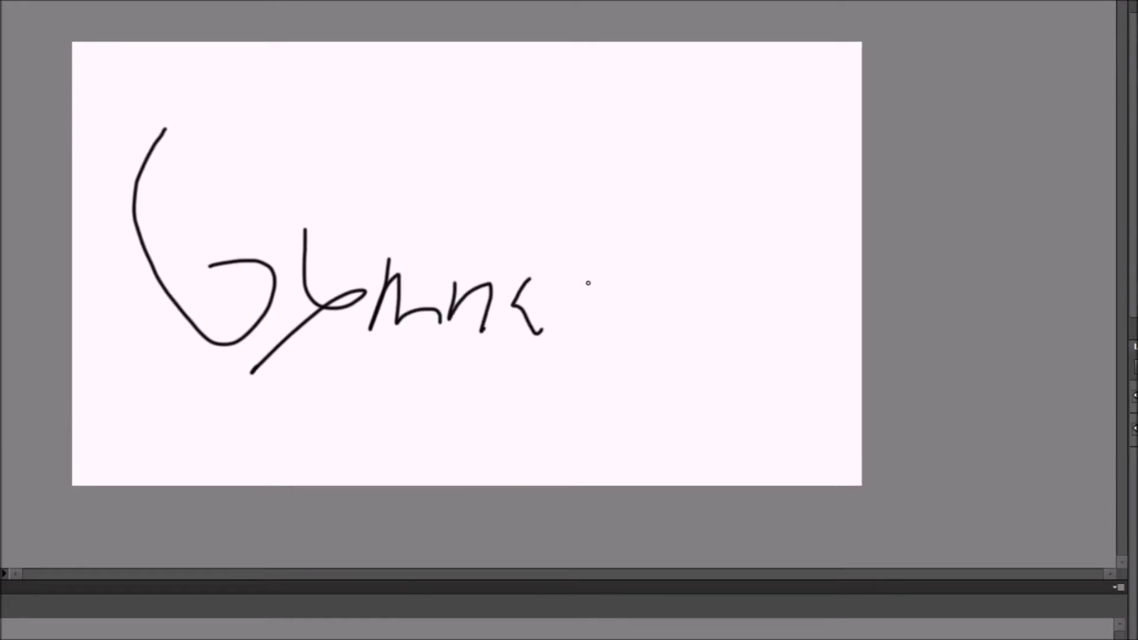
pyautogui.moveTo(556, 274); pyautogui.dragTo(576, 329)
pyautogui.moveTo(585, 309); pyautogui.dragTo(589, 323)
pyautogui.click(593, 236)
pyautogui.moveTo(616, 285)
pyautogui.mouseDown()
pyautogui.moveTo(645, 334)
pyautogui.moveTo(669, 332)
pyautogui.mouseUp()
pyautogui.moveTo(688, 313)
pyautogui.mouseDown()
pyautogui.moveTo(715, 314)
pyautogui.moveTo(749, 351)
pyautogui.mouseUp()
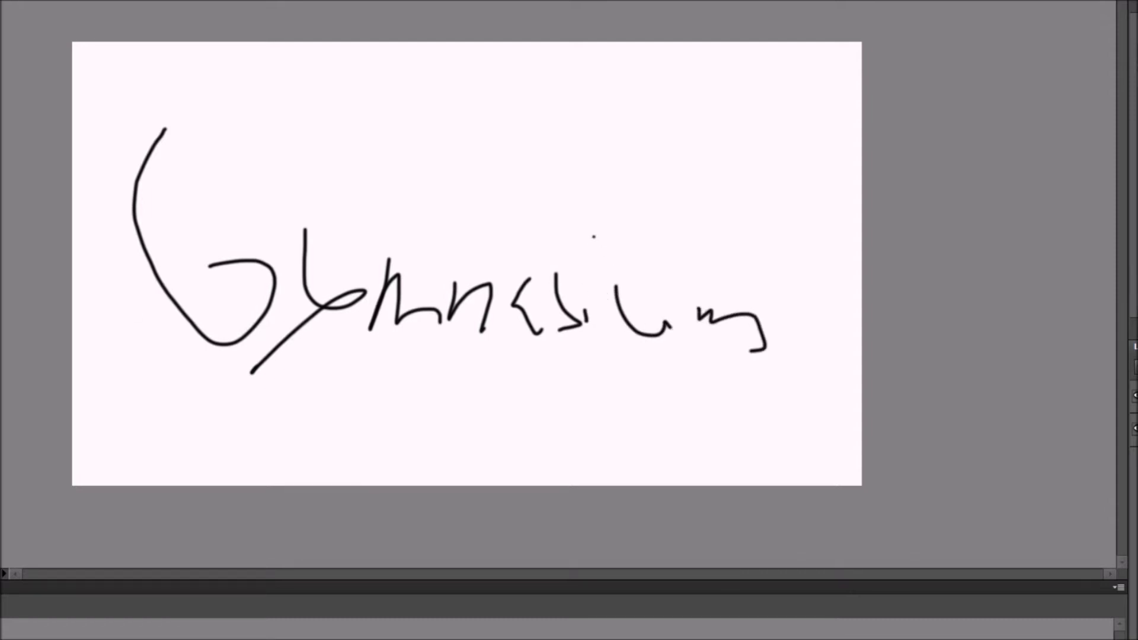
# Undo all the strokes of the handwritten word to empty the canvas
pyautogui.hotkey('ctrl', 'z')
pyautogui.hotkey('ctrl', 'z')
pyautogui.hotkey('ctrl', 'z')
pyautogui.hotkey('ctrl', 'z')
pyautogui.hotkey('ctrl', 'z')
pyautogui.hotkey('ctrl', 'z')
pyautogui.hotkey('ctrl', 'z')
pyautogui.hotkey('ctrl', 'z')
pyautogui.hotkey('ctrl', 'z')
pyautogui.hotkey('ctrl', 'z')
pyautogui.hotkey('ctrl', 'z')
pyautogui.hotkey('ctrl', 'z')
pyautogui.hotkey('ctrl', 'z')
pyautogui.hotkey('ctrl', 'z')
pyautogui.hotkey('ctrl', 'z')
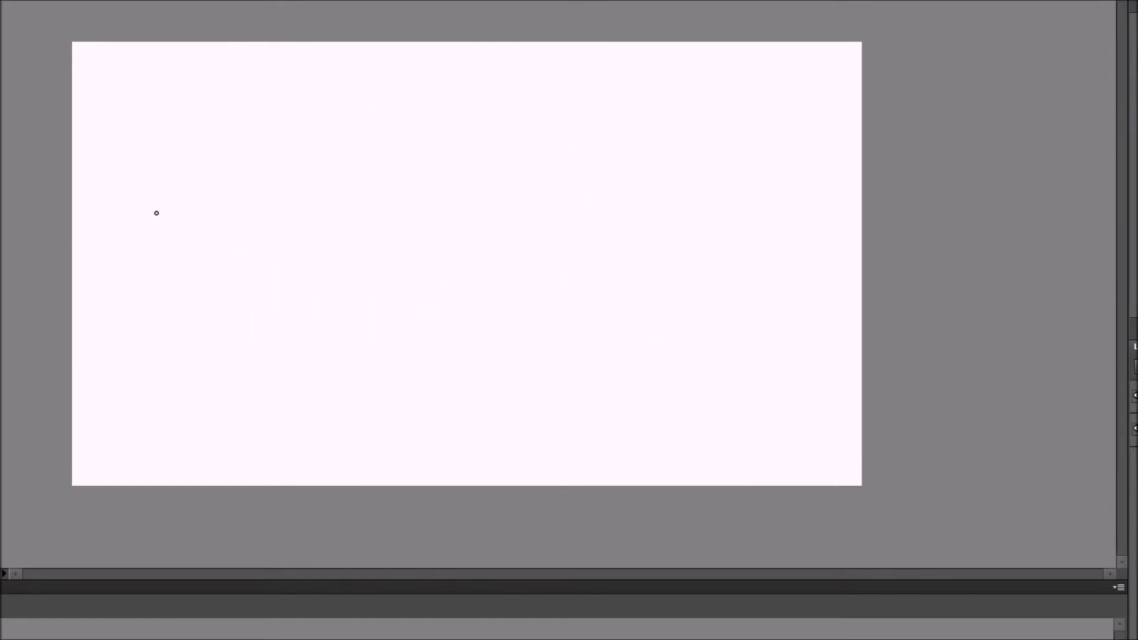
# Handwrite "Medi" and the start of a further letter across the blank canvas, and clear the canvas
pyautogui.moveTo(142, 249)
pyautogui.mouseDown()
pyautogui.moveTo(208, 184)
pyautogui.moveTo(212, 204)
pyautogui.mouseUp()
pyautogui.moveTo(209, 220)
pyautogui.mouseDown()
pyautogui.moveTo(350, 191)
pyautogui.moveTo(354, 215)
pyautogui.mouseUp()
pyautogui.moveTo(406, 172); pyautogui.dragTo(354, 234)
pyautogui.click(441, 256)
pyautogui.click(455, 190)
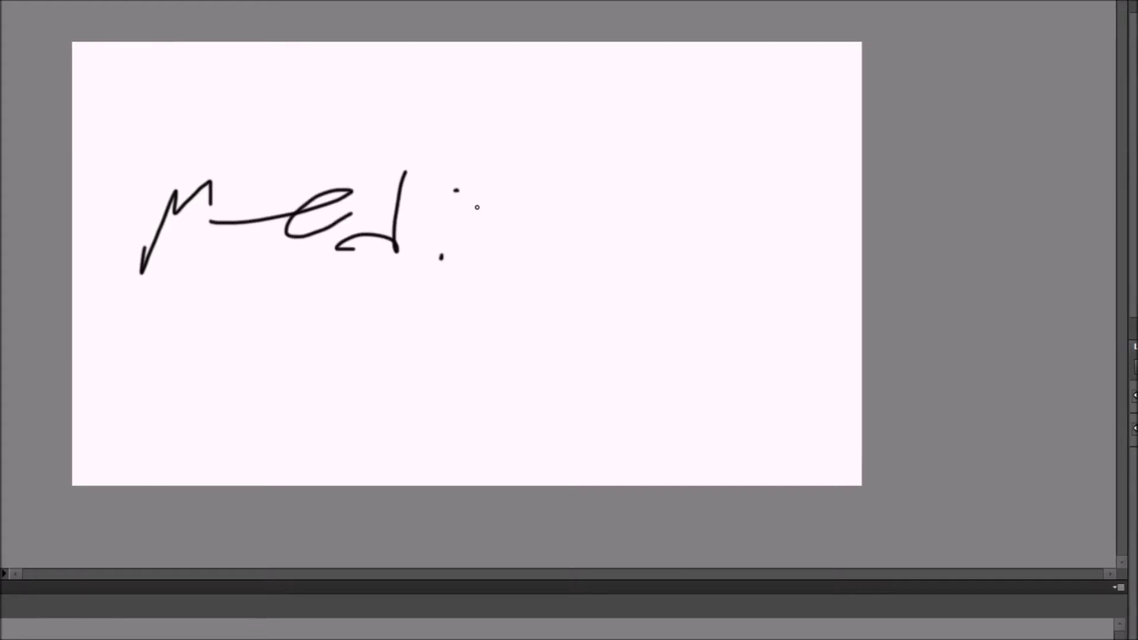
pyautogui.moveTo(517, 221); pyautogui.dragTo(563, 282)
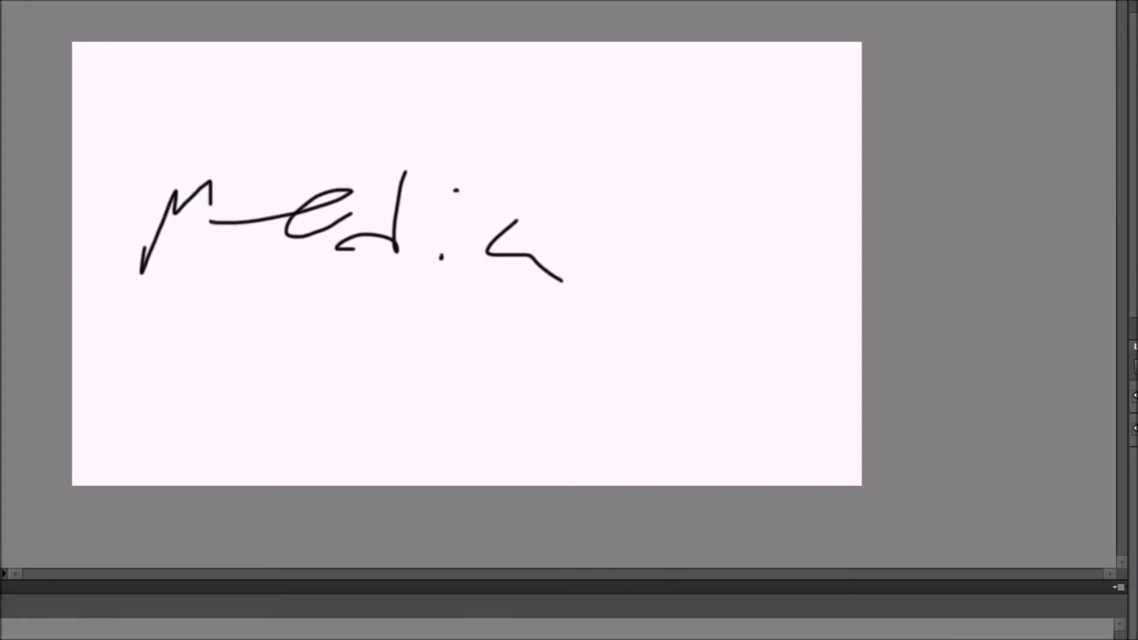
pyautogui.hotkey('ctrl', 'a')
pyautogui.press('Delete')
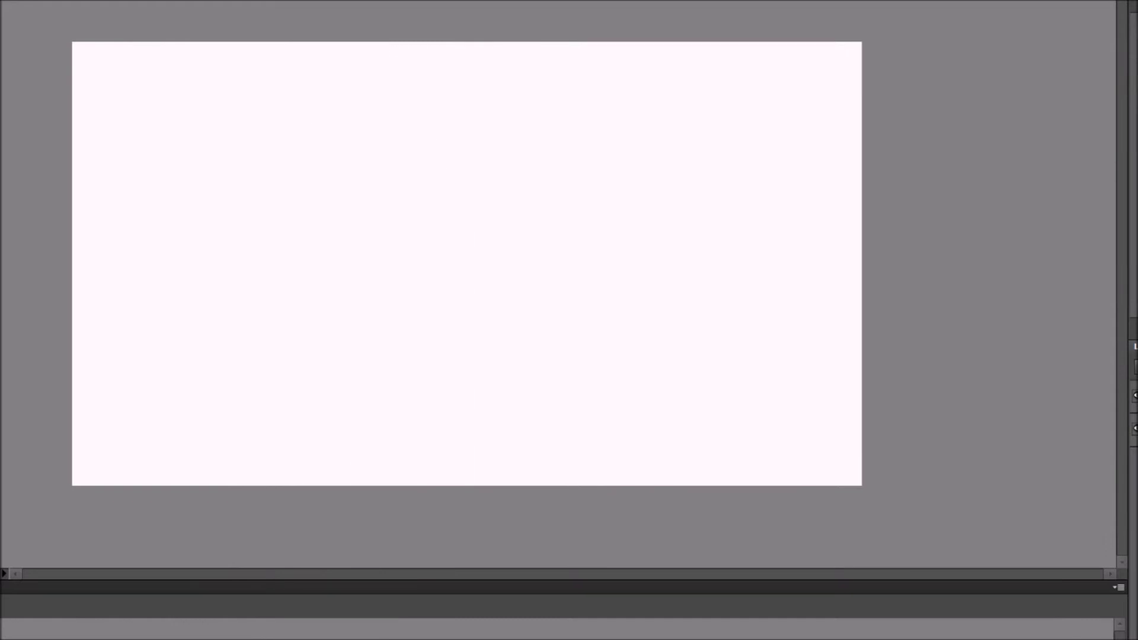
# Sketch a curved, open head shape with two long lines running down to the canvas's lower edge, and clear the canvas
pyautogui.moveTo(314, 149)
pyautogui.mouseDown()
pyautogui.moveTo(297, 211)
pyautogui.moveTo(371, 525)
pyautogui.mouseUp()
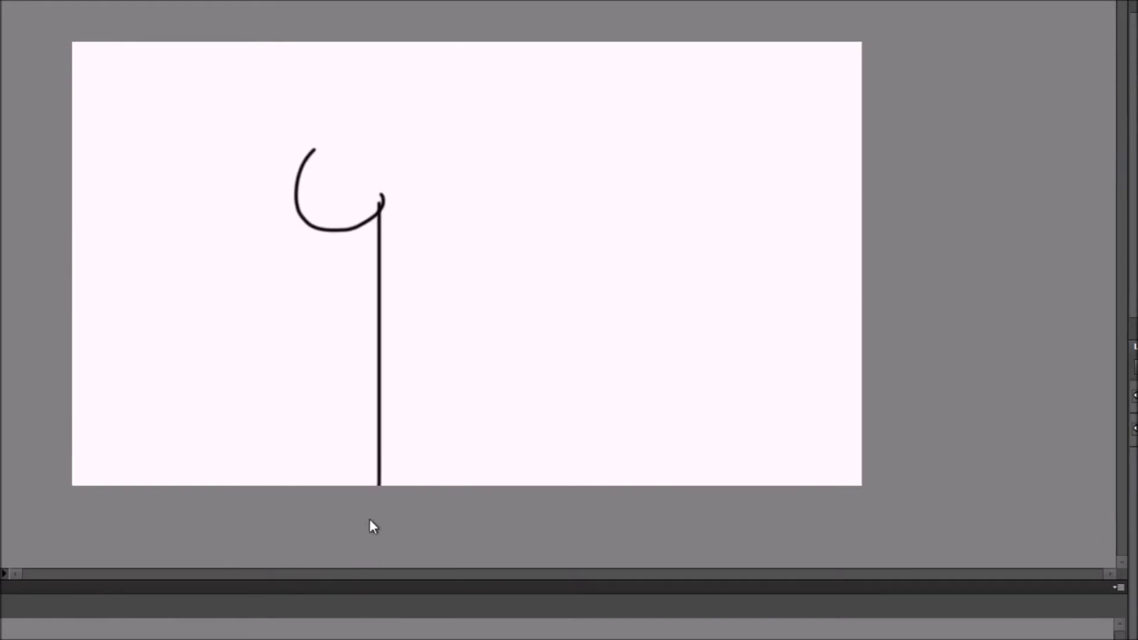
pyautogui.moveTo(319, 154)
pyautogui.mouseDown()
pyautogui.moveTo(308, 163)
pyautogui.moveTo(368, 187)
pyautogui.moveTo(335, 478)
pyautogui.mouseUp()
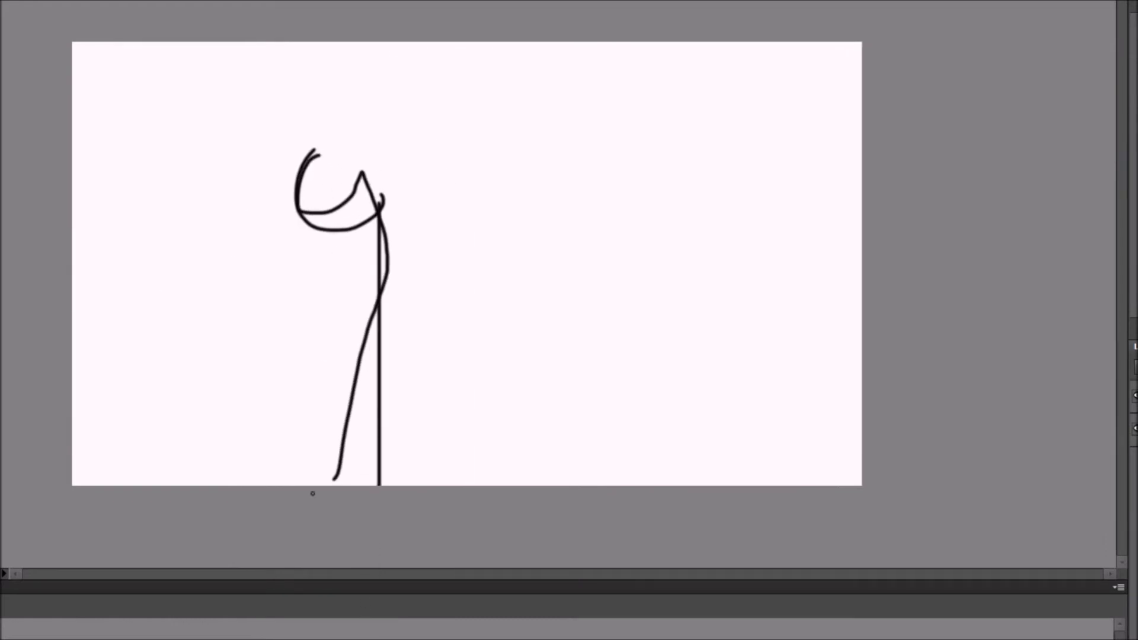
pyautogui.hotkey('ctrl', 'a')
pyautogui.press('Delete')
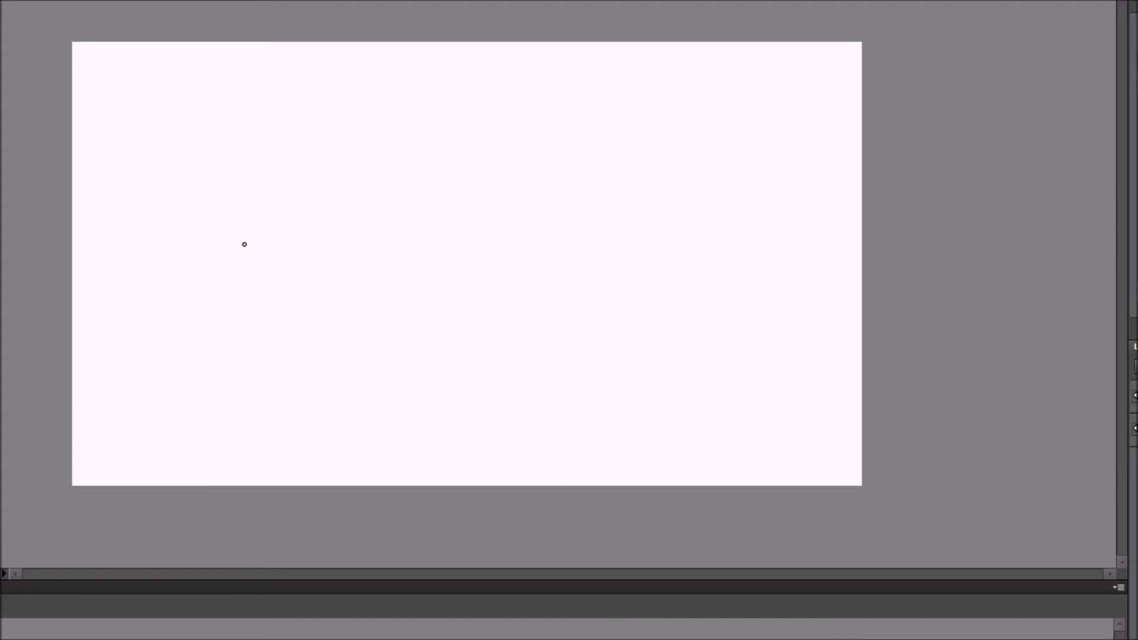
# Draw a row of five loose ovals, the first ones overlapping, across the upper half of the canvas, and clear the canvas
pyautogui.moveTo(106, 408)
pyautogui.mouseDown()
pyautogui.moveTo(320, 307)
pyautogui.moveTo(750, 41)
pyautogui.mouseUp()
pyautogui.moveTo(267, 149); pyautogui.dragTo(335, 240)
pyautogui.moveTo(314, 139); pyautogui.dragTo(371, 269)
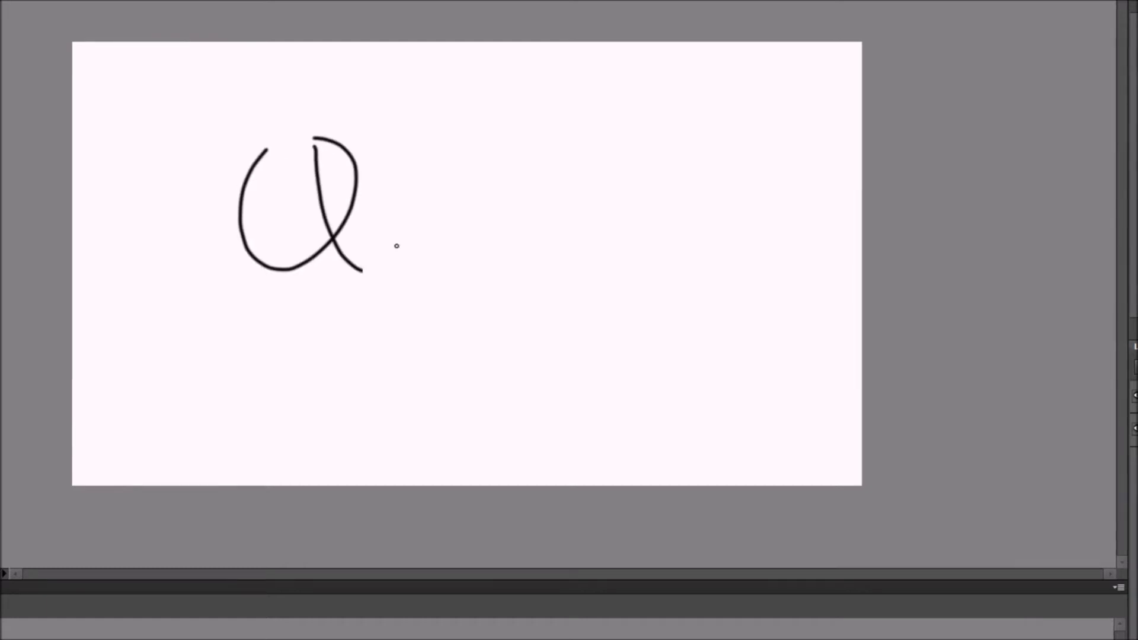
pyautogui.moveTo(352, 170)
pyautogui.mouseDown()
pyautogui.moveTo(437, 269)
pyautogui.moveTo(424, 192)
pyautogui.mouseUp()
pyautogui.moveTo(515, 169)
pyautogui.mouseDown()
pyautogui.moveTo(533, 254)
pyautogui.moveTo(531, 196)
pyautogui.mouseUp()
pyautogui.moveTo(598, 172)
pyautogui.mouseDown()
pyautogui.moveTo(625, 217)
pyautogui.moveTo(598, 173)
pyautogui.mouseUp()
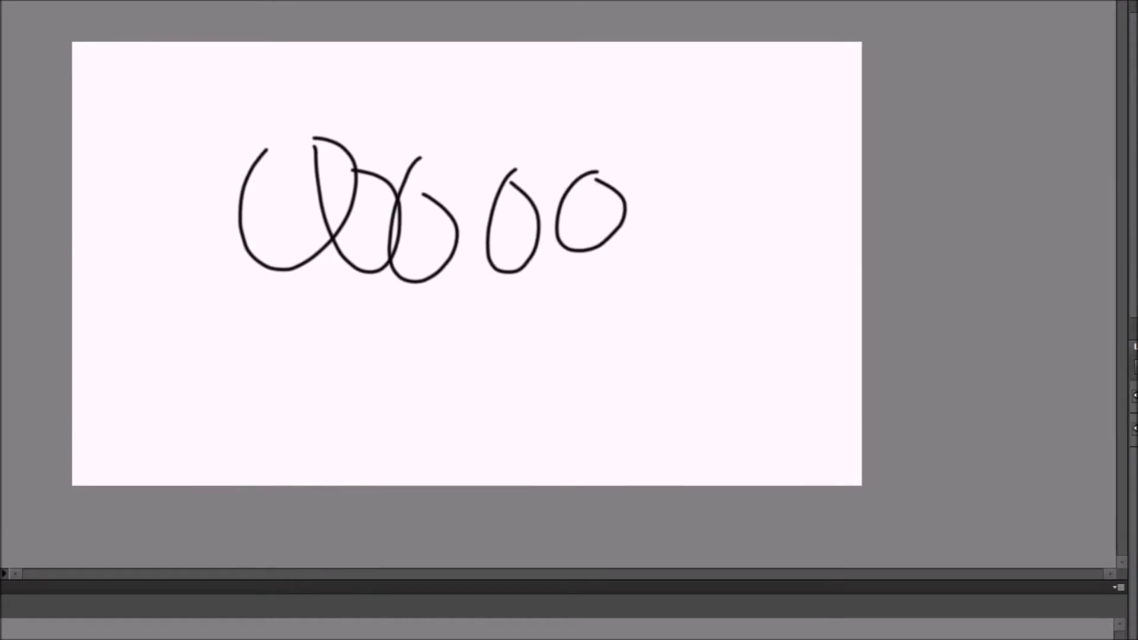
pyautogui.hotkey('ctrl', 'a')
pyautogui.press('Delete')
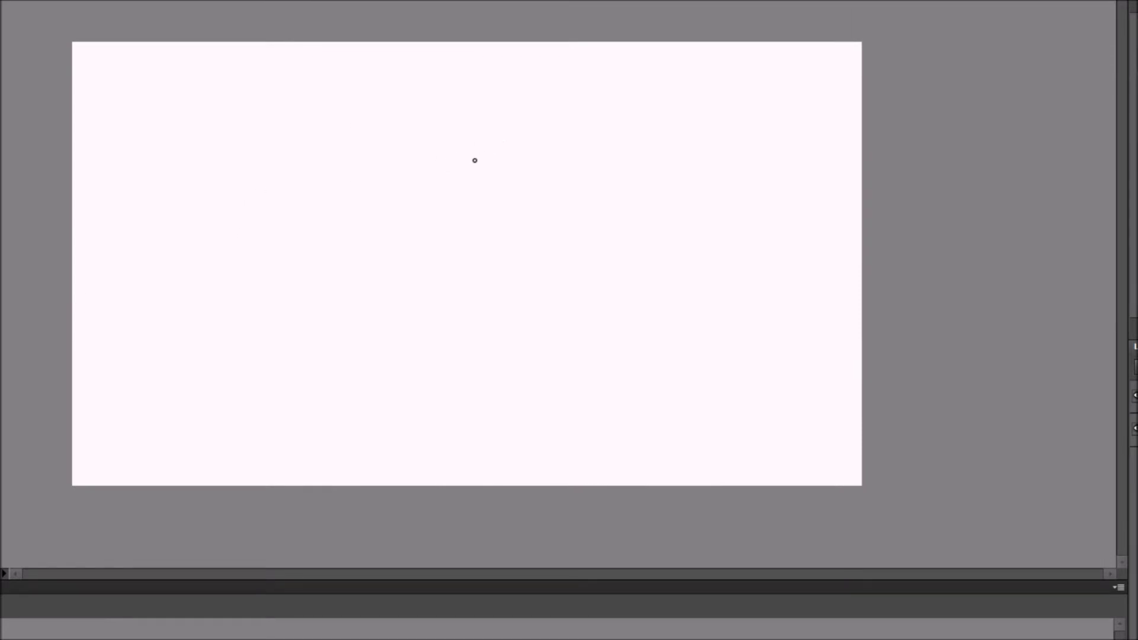
# Draw a figure with a large oval head, a short body reaching the canvas's lower edge, two slanted arms and spiky hair
pyautogui.moveTo(509, 150)
pyautogui.mouseDown()
pyautogui.moveTo(492, 157)
pyautogui.moveTo(584, 294)
pyautogui.moveTo(510, 160)
pyautogui.mouseUp()
pyautogui.moveTo(503, 362); pyautogui.dragTo(503, 525)
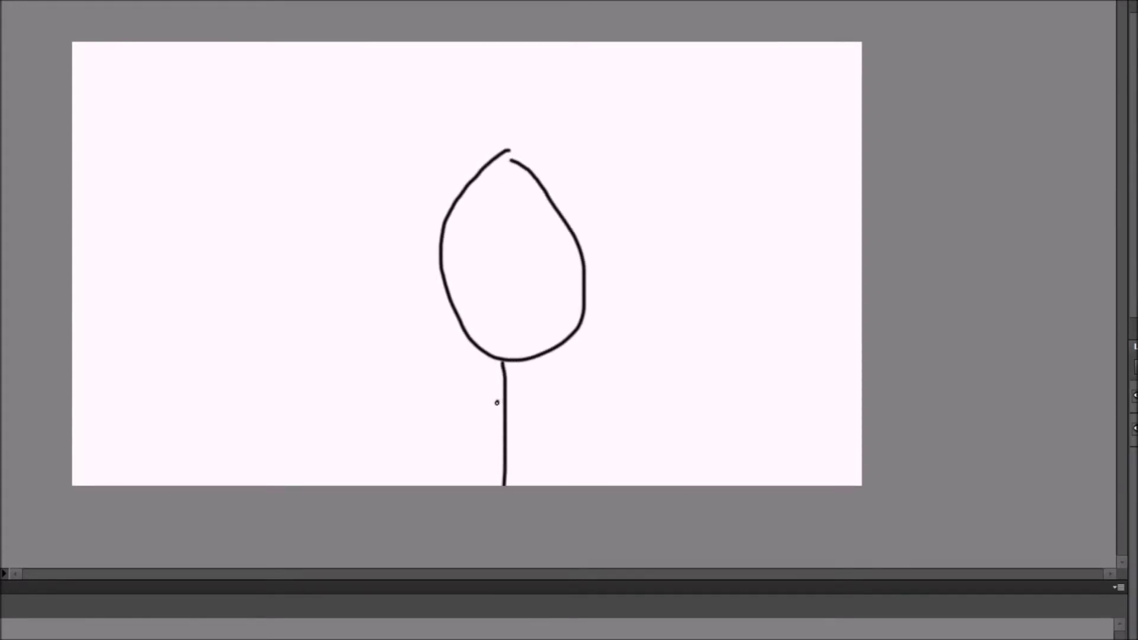
pyautogui.moveTo(496, 401)
pyautogui.mouseDown()
pyautogui.moveTo(459, 487)
pyautogui.moveTo(550, 487)
pyautogui.mouseUp()
pyautogui.moveTo(447, 208)
pyautogui.mouseDown()
pyautogui.moveTo(471, 151)
pyautogui.moveTo(564, 147)
pyautogui.moveTo(590, 268)
pyautogui.mouseUp()
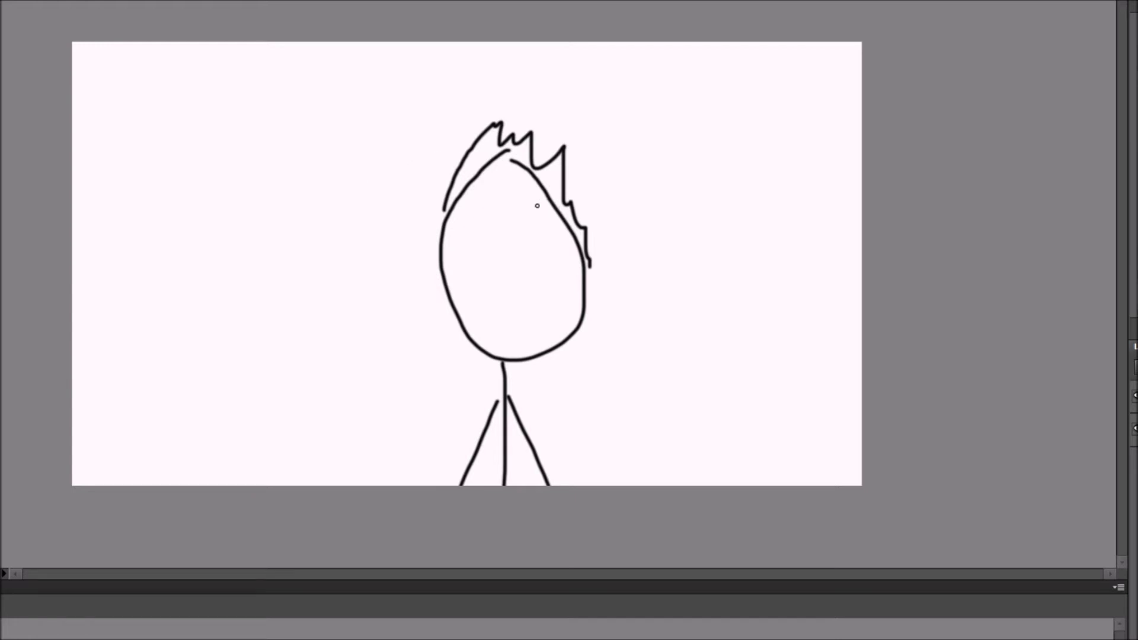
# Scribble long overlapping lines from the figure's forehead over the face and down across its neck and body
pyautogui.moveTo(524, 154); pyautogui.dragTo(523, 221)
pyautogui.moveTo(500, 371)
pyautogui.mouseDown()
pyautogui.moveTo(498, 265)
pyautogui.moveTo(506, 383)
pyautogui.mouseUp()
pyautogui.moveTo(505, 236)
pyautogui.mouseDown()
pyautogui.moveTo(496, 237)
pyautogui.moveTo(528, 243)
pyautogui.moveTo(499, 280)
pyautogui.mouseUp()
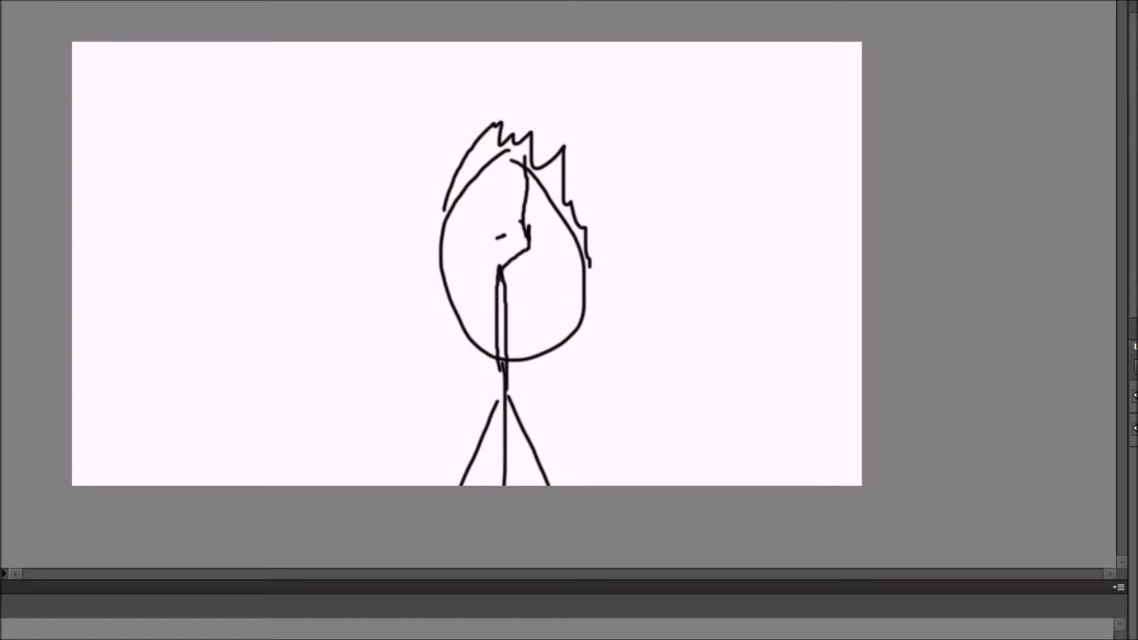
pyautogui.moveTo(516, 177)
pyautogui.mouseDown()
pyautogui.moveTo(472, 187)
pyautogui.moveTo(534, 197)
pyautogui.moveTo(499, 266)
pyautogui.moveTo(512, 391)
pyautogui.moveTo(521, 260)
pyautogui.moveTo(497, 467)
pyautogui.moveTo(494, 193)
pyautogui.moveTo(480, 190)
pyautogui.mouseUp()
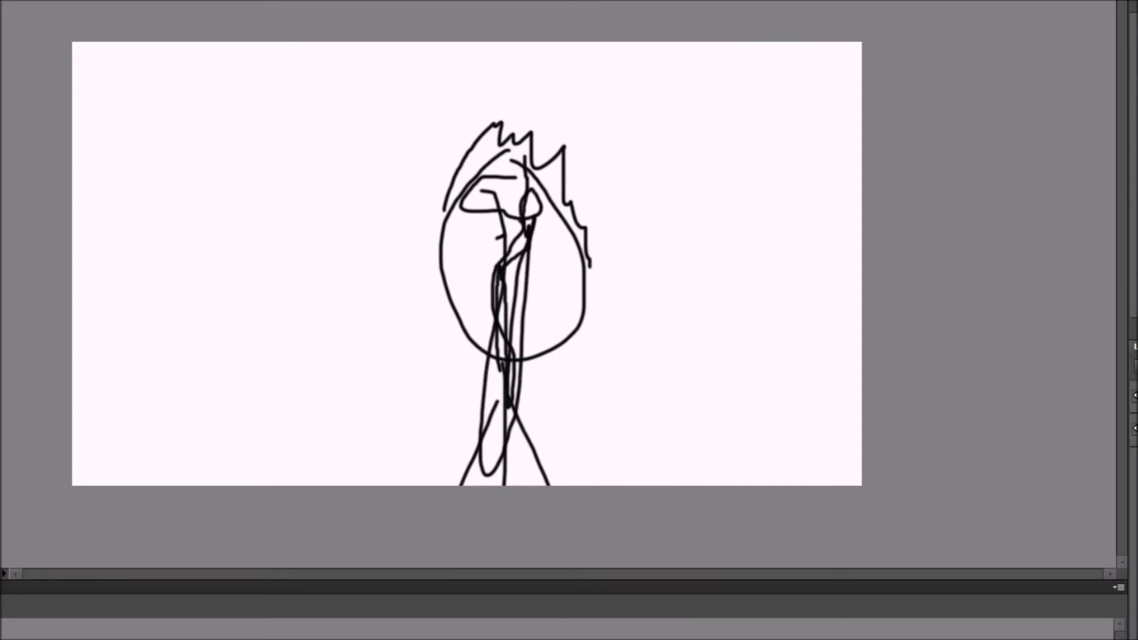
pyautogui.moveTo(634, 510); pyautogui.dragTo(12, 296)
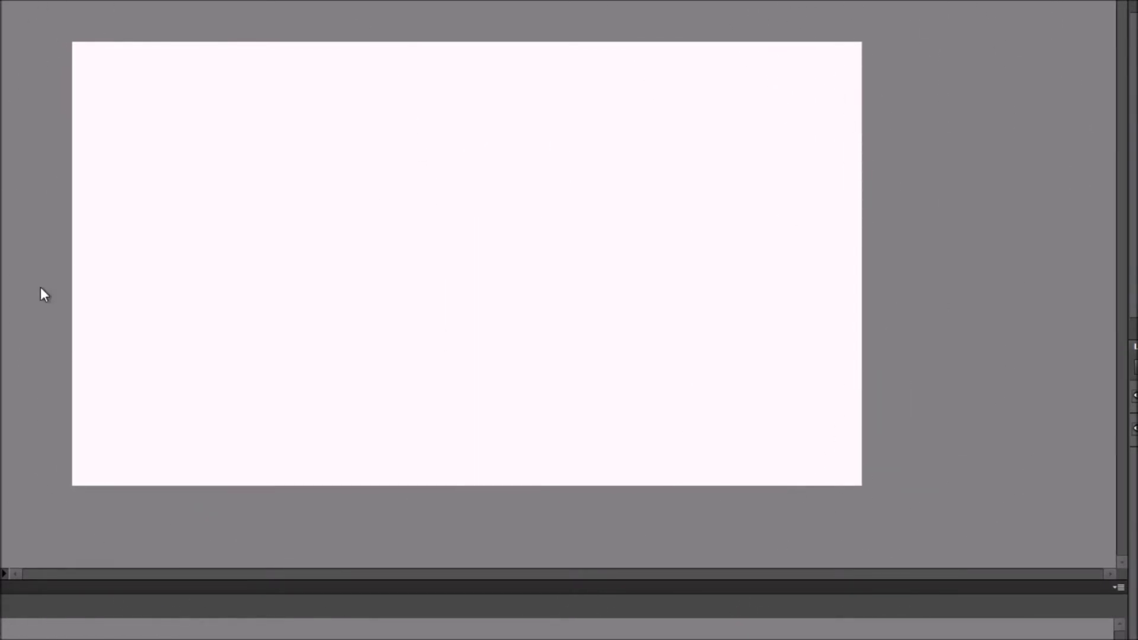
# On the blank canvas, draw an open-bottomed box with a horizontal line from its right side that splits into branches
pyautogui.moveTo(190, 187)
pyautogui.mouseDown()
pyautogui.moveTo(313, 186)
pyautogui.moveTo(384, 333)
pyautogui.mouseUp()
pyautogui.moveTo(192, 190); pyautogui.dragTo(198, 319)
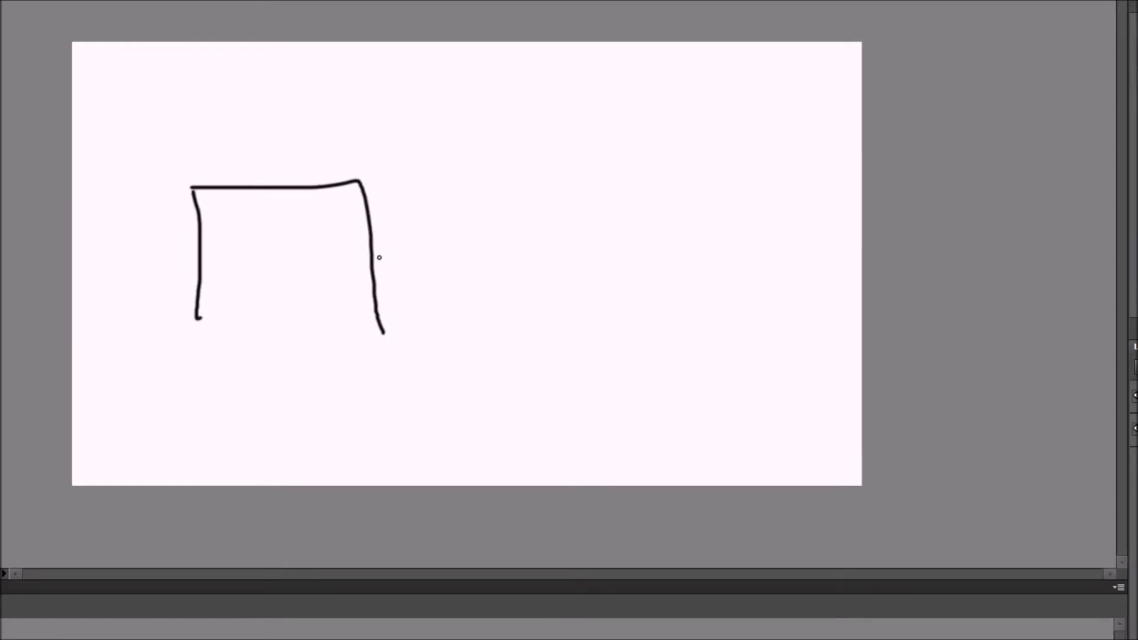
pyautogui.moveTo(376, 277); pyautogui.dragTo(494, 293)
pyautogui.moveTo(427, 279); pyautogui.dragTo(515, 270)
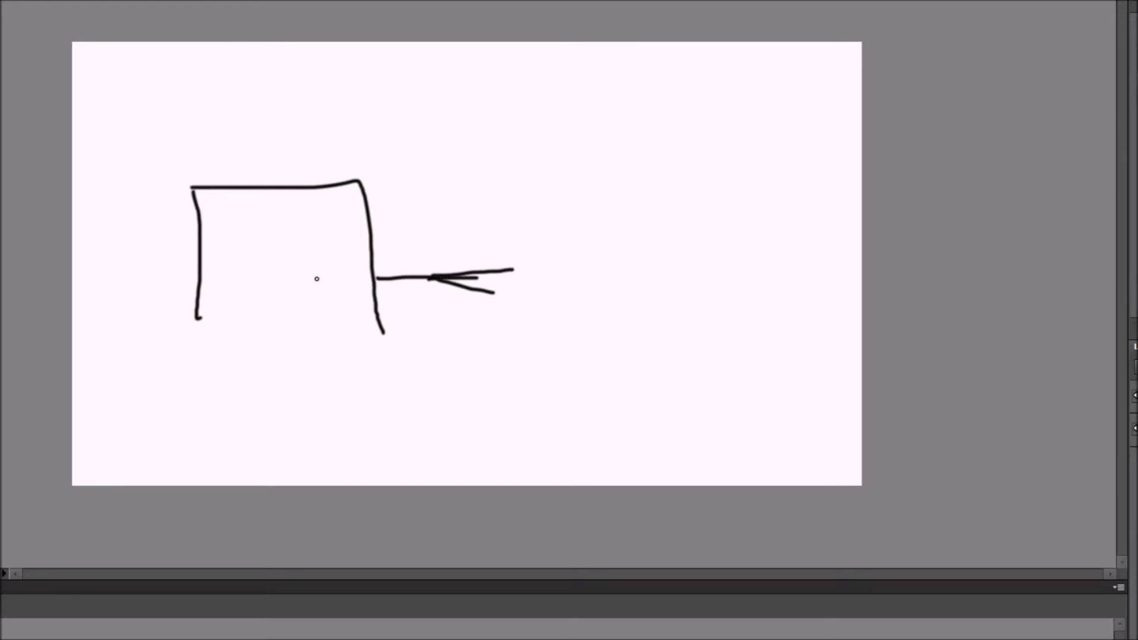
pyautogui.moveTo(418, 288)
pyautogui.mouseDown()
pyautogui.moveTo(487, 270)
pyautogui.moveTo(453, 277)
pyautogui.mouseUp()
pyautogui.moveTo(625, 267)
pyautogui.mouseDown()
pyautogui.moveTo(278, 281)
pyautogui.moveTo(417, 274)
pyautogui.mouseUp()
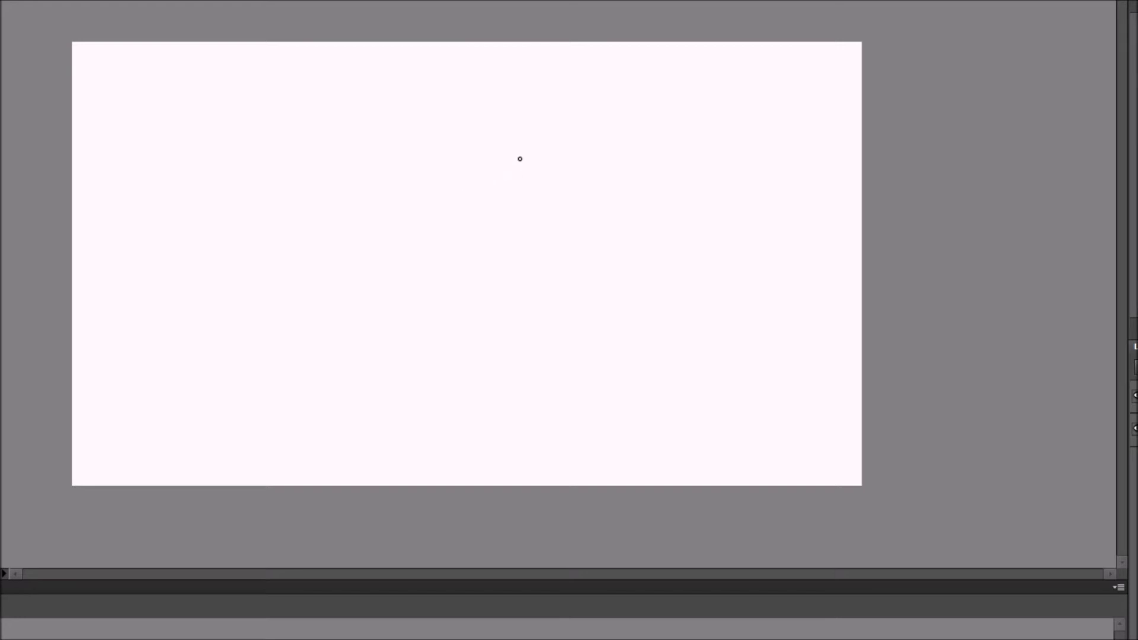
# On the blank canvas, draw a figure with a tall rounded head, a straight body and two slanted arms
pyautogui.moveTo(520, 134)
pyautogui.mouseDown()
pyautogui.moveTo(452, 225)
pyautogui.moveTo(504, 104)
pyautogui.mouseUp()
pyautogui.moveTo(501, 300)
pyautogui.mouseDown()
pyautogui.moveTo(496, 482)
pyautogui.moveTo(465, 389)
pyautogui.moveTo(452, 446)
pyautogui.mouseUp()
pyautogui.moveTo(500, 332); pyautogui.dragTo(554, 473)
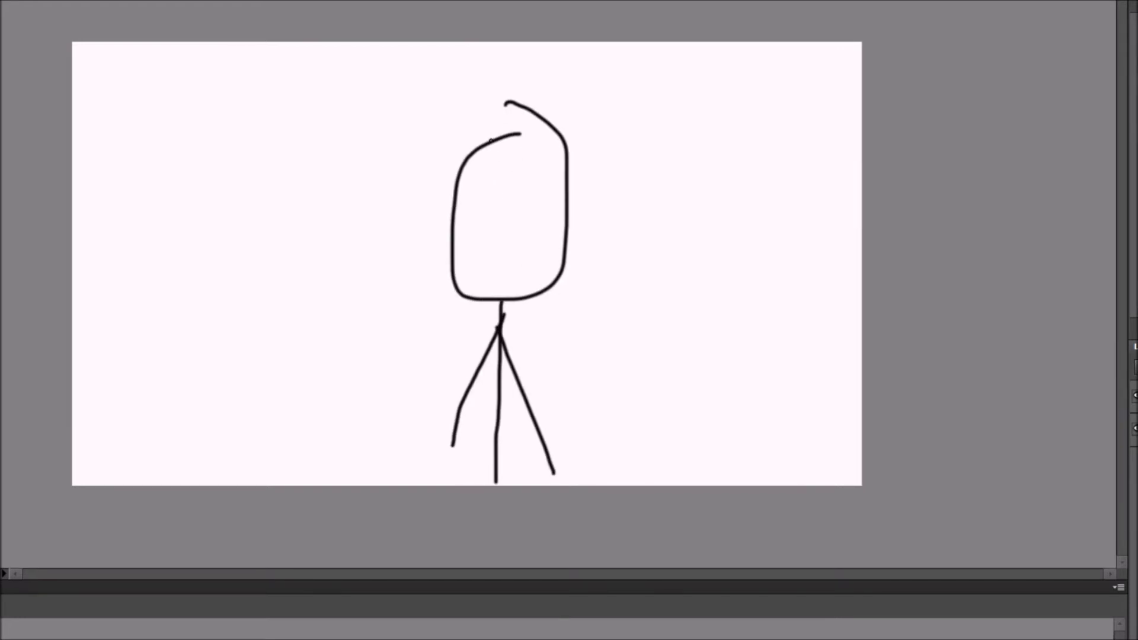
# Add two pointed ears on the figure's head and long hair with jagged ends around its face
pyautogui.moveTo(470, 148)
pyautogui.mouseDown()
pyautogui.moveTo(416, 83)
pyautogui.moveTo(518, 158)
pyautogui.mouseUp()
pyautogui.moveTo(532, 124)
pyautogui.mouseDown()
pyautogui.moveTo(553, 101)
pyautogui.moveTo(596, 144)
pyautogui.moveTo(568, 191)
pyautogui.mouseUp()
pyautogui.moveTo(462, 152)
pyautogui.mouseDown()
pyautogui.moveTo(418, 233)
pyautogui.moveTo(434, 344)
pyautogui.moveTo(451, 329)
pyautogui.moveTo(517, 342)
pyautogui.moveTo(535, 374)
pyautogui.moveTo(590, 266)
pyautogui.moveTo(572, 178)
pyautogui.mouseUp()
pyautogui.moveTo(471, 147)
pyautogui.mouseDown()
pyautogui.moveTo(491, 123)
pyautogui.moveTo(570, 148)
pyautogui.moveTo(594, 227)
pyautogui.mouseUp()
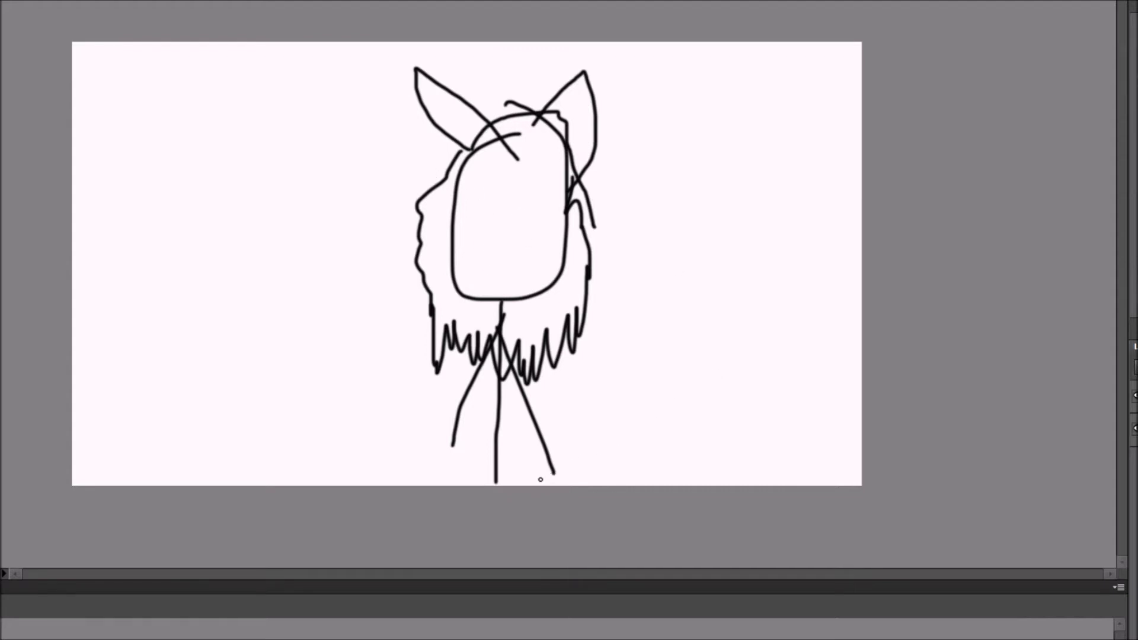
# Draw a long sword rising diagonally from the figure's right-hand arm, and add strokes for the face
pyautogui.moveTo(540, 479)
pyautogui.mouseDown()
pyautogui.moveTo(560, 466)
pyautogui.moveTo(578, 476)
pyautogui.moveTo(787, 238)
pyautogui.mouseUp()
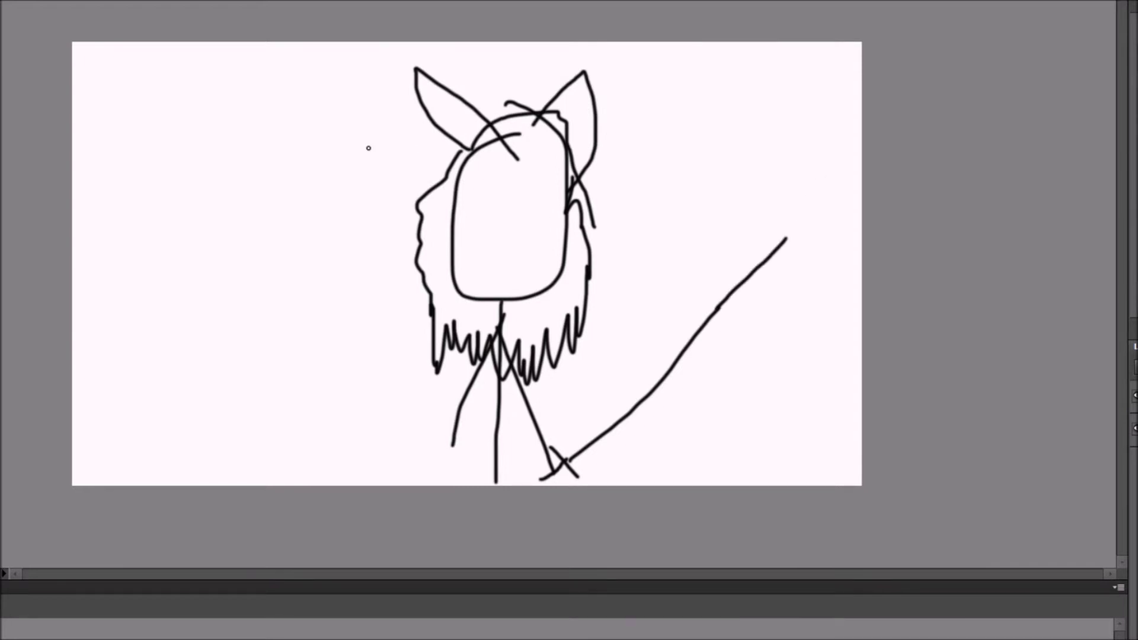
pyautogui.moveTo(483, 198); pyautogui.dragTo(549, 195)
pyautogui.moveTo(487, 226); pyautogui.dragTo(537, 231)
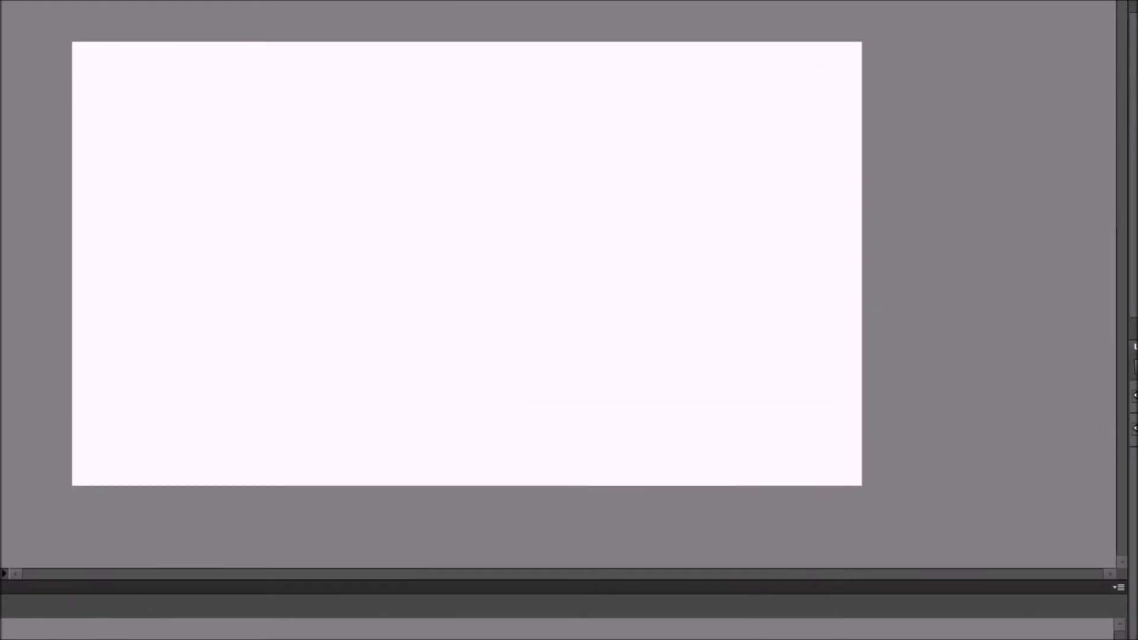
# Handwrite a large word beginning with "You" across the blank canvas
pyautogui.moveTo(281, 107); pyautogui.dragTo(366, 140)
pyautogui.moveTo(323, 222); pyautogui.dragTo(322, 351)
pyautogui.moveTo(418, 203)
pyautogui.mouseDown()
pyautogui.moveTo(467, 181)
pyautogui.moveTo(608, 234)
pyautogui.mouseUp()
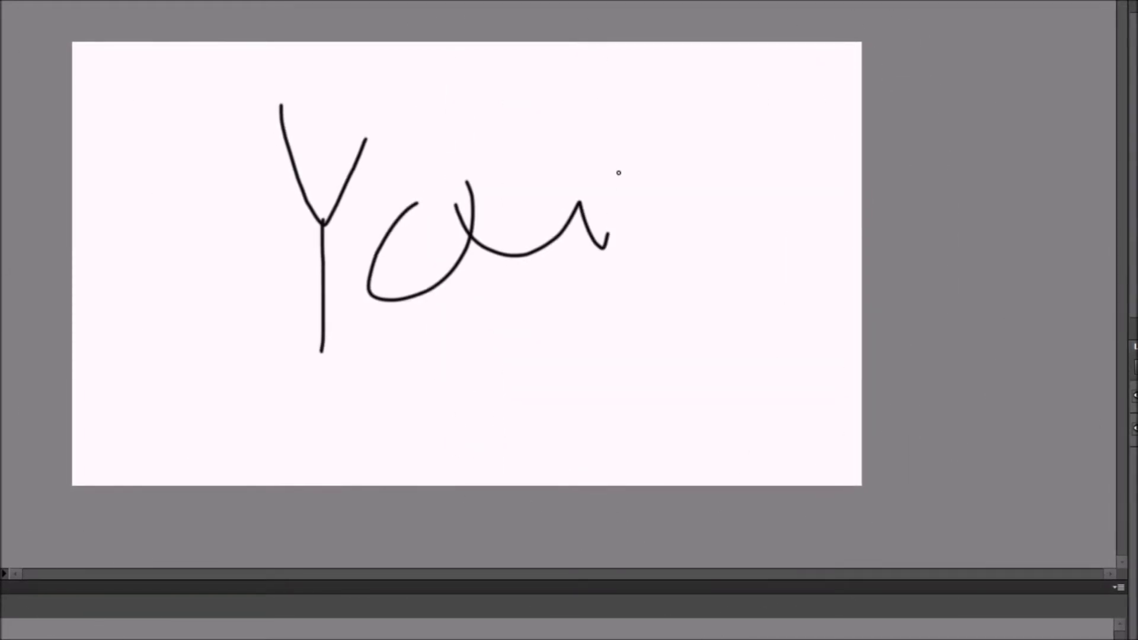
pyautogui.moveTo(628, 152); pyautogui.dragTo(661, 264)
pyautogui.moveTo(604, 193)
pyautogui.mouseDown()
pyautogui.moveTo(742, 178)
pyautogui.moveTo(851, 233)
pyautogui.moveTo(860, 283)
pyautogui.mouseUp()
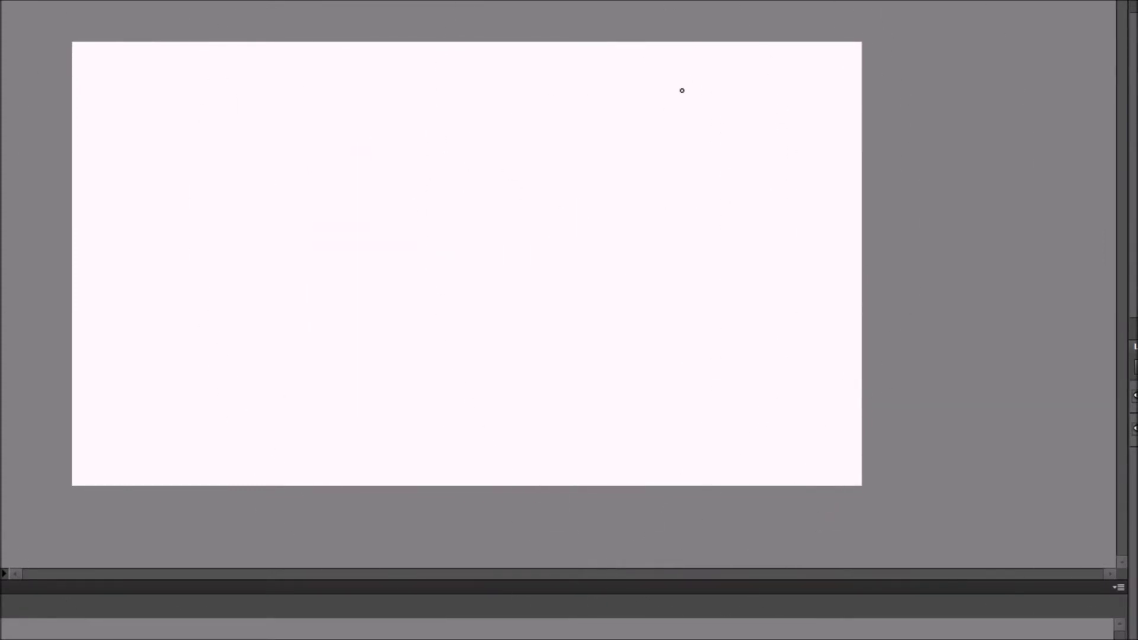
# Draw a long diagonal shape reaching from the canvas's upper edge to its centre, with a bend at its lower end
pyautogui.moveTo(732, 41)
pyautogui.mouseDown()
pyautogui.moveTo(452, 225)
pyautogui.moveTo(356, 172)
pyautogui.mouseUp()
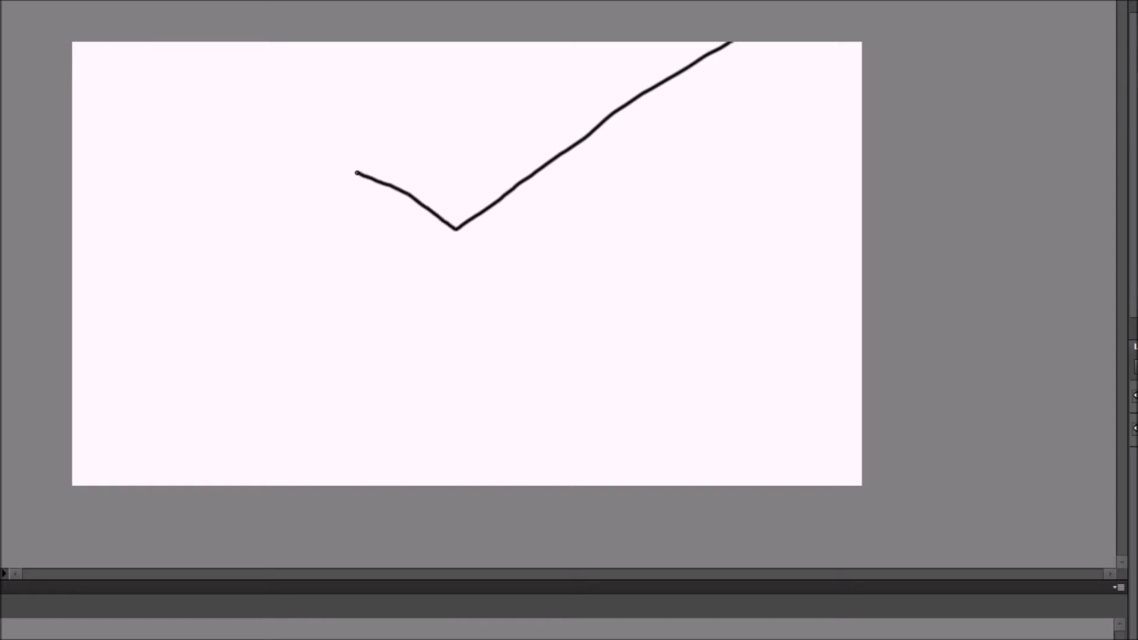
pyautogui.moveTo(342, 199)
pyautogui.mouseDown()
pyautogui.moveTo(382, 261)
pyautogui.moveTo(325, 234)
pyautogui.moveTo(310, 259)
pyautogui.moveTo(334, 290)
pyautogui.moveTo(254, 258)
pyautogui.moveTo(275, 296)
pyautogui.moveTo(277, 338)
pyautogui.moveTo(217, 276)
pyautogui.moveTo(191, 280)
pyautogui.moveTo(261, 406)
pyautogui.moveTo(431, 352)
pyautogui.moveTo(816, 39)
pyautogui.mouseUp()
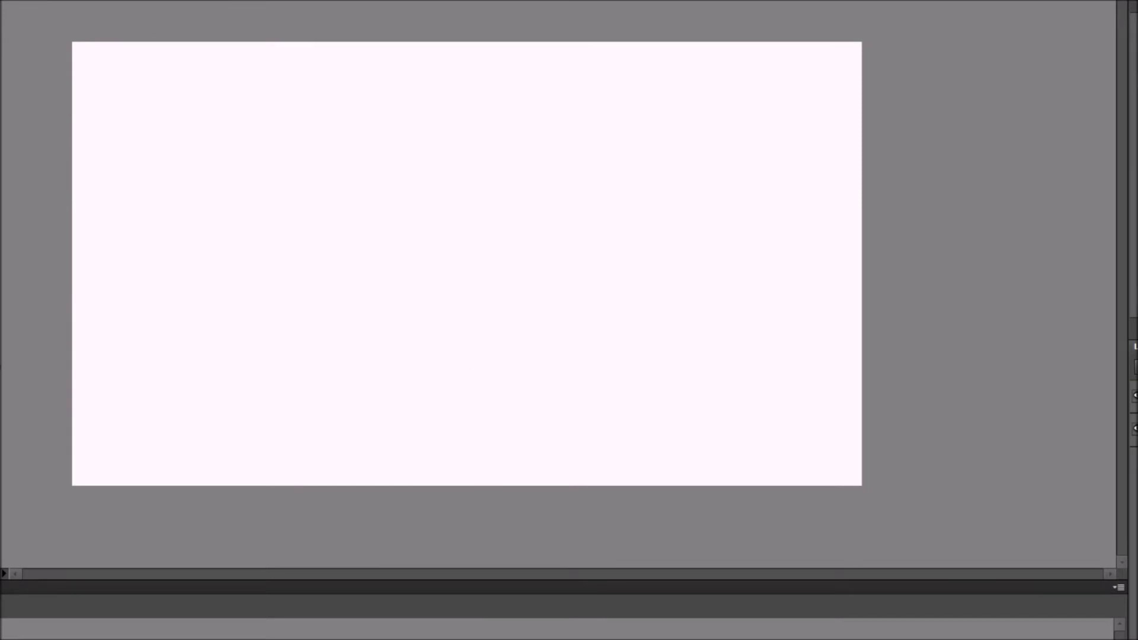
# Draw a curved horizon across the blank canvas and a tall stick figure with bent arms, spread legs and a small round head
pyautogui.moveTo(65, 335)
pyautogui.mouseDown()
pyautogui.moveTo(798, 314)
pyautogui.moveTo(866, 332)
pyautogui.mouseUp()
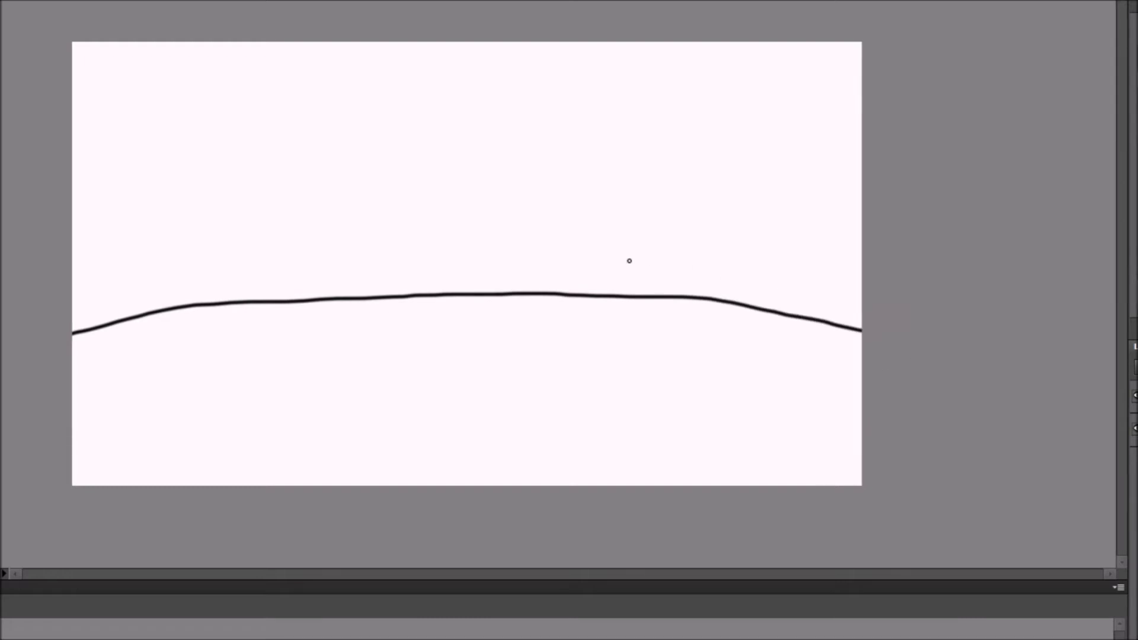
pyautogui.moveTo(586, 361); pyautogui.dragTo(655, 390)
pyautogui.moveTo(616, 271)
pyautogui.mouseDown()
pyautogui.moveTo(610, 89)
pyautogui.moveTo(566, 102)
pyautogui.mouseUp()
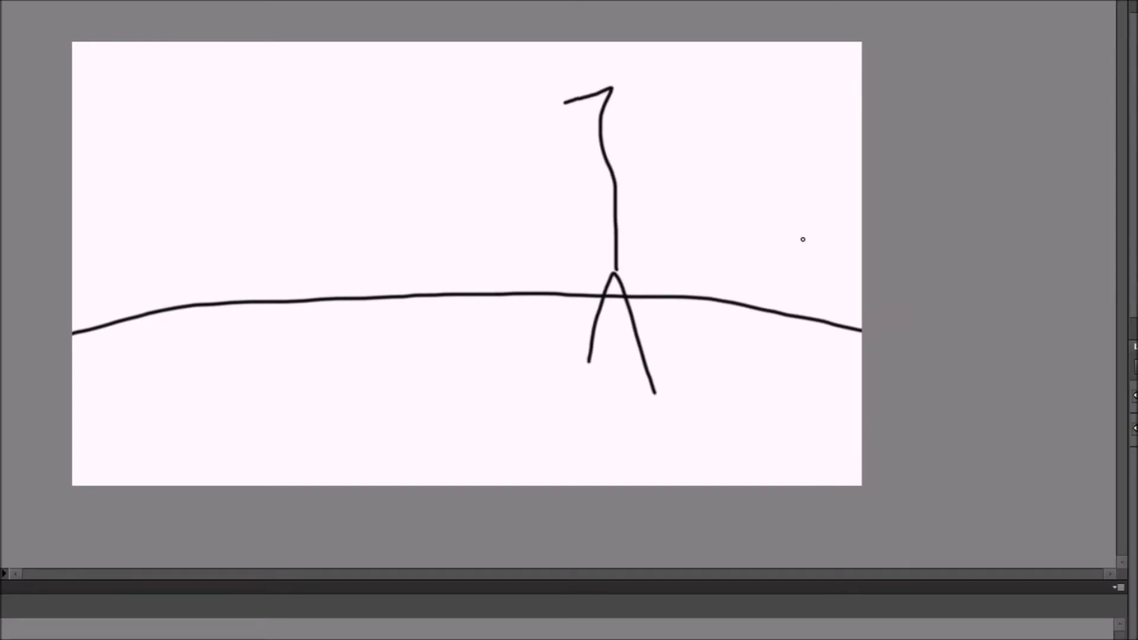
pyautogui.moveTo(567, 102)
pyautogui.mouseDown()
pyautogui.moveTo(514, 133)
pyautogui.moveTo(646, 244)
pyautogui.mouseUp()
pyautogui.moveTo(620, 90)
pyautogui.mouseDown()
pyautogui.moveTo(670, 106)
pyautogui.moveTo(631, 248)
pyautogui.mouseUp()
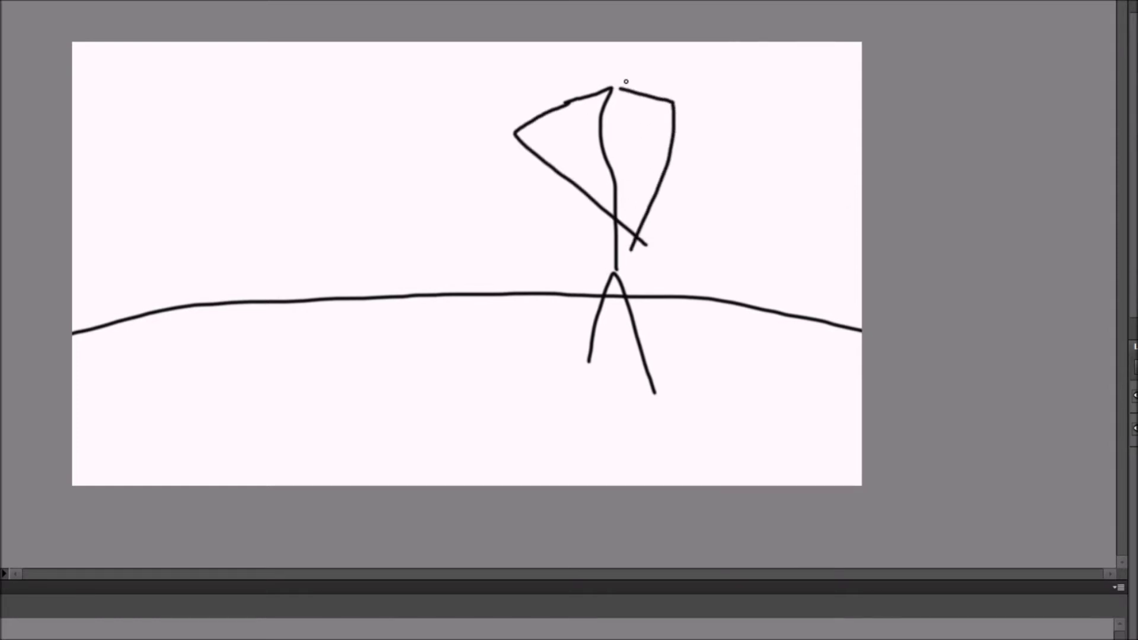
pyautogui.moveTo(618, 52)
pyautogui.mouseDown()
pyautogui.moveTo(596, 78)
pyautogui.moveTo(622, 46)
pyautogui.mouseUp()
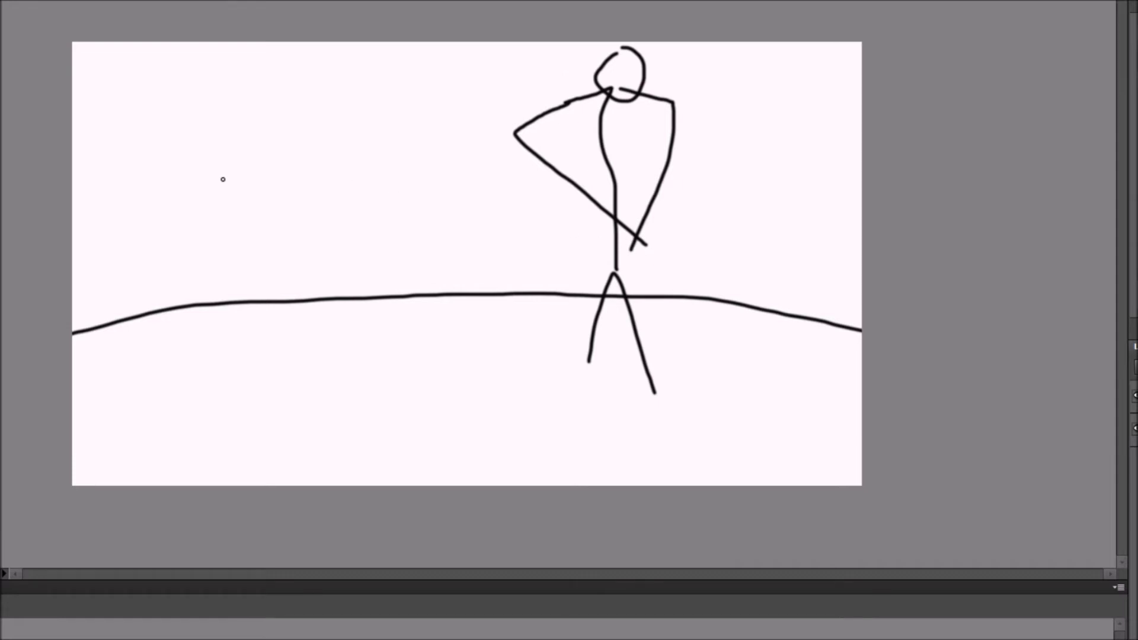
# Draw a smaller stick figure with an oval head, body, legs and arms to the left of the tall one
pyautogui.moveTo(367, 171)
pyautogui.mouseDown()
pyautogui.moveTo(394, 170)
pyautogui.moveTo(381, 167)
pyautogui.mouseUp()
pyautogui.moveTo(347, 236); pyautogui.dragTo(333, 389)
pyautogui.moveTo(346, 340); pyautogui.dragTo(370, 391)
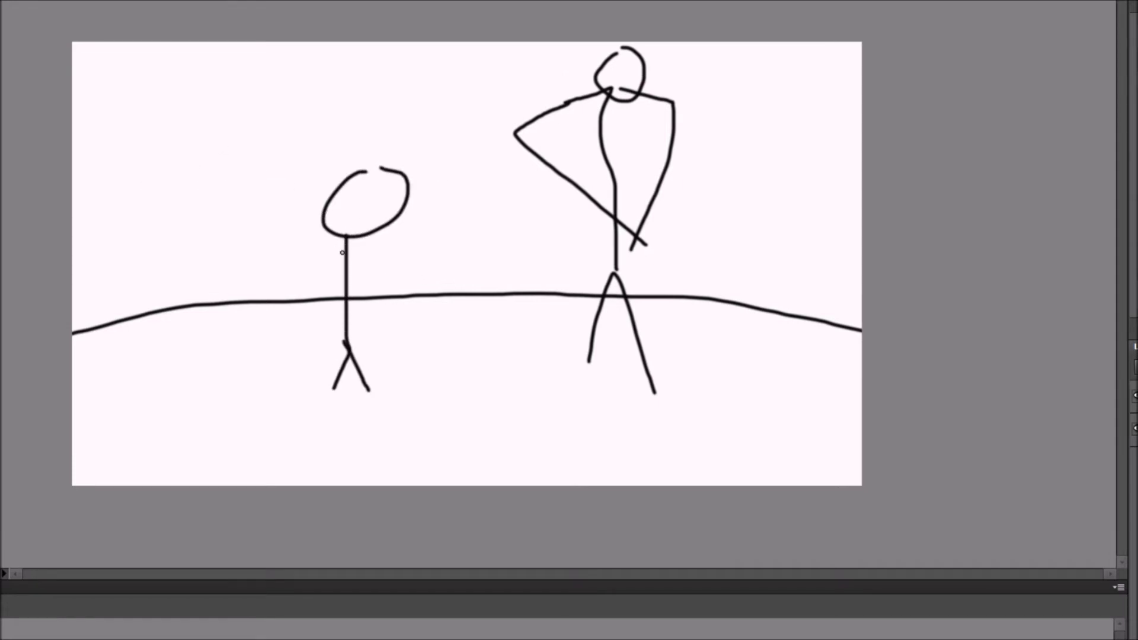
pyautogui.moveTo(343, 252)
pyautogui.mouseDown()
pyautogui.moveTo(345, 317)
pyautogui.moveTo(361, 277)
pyautogui.moveTo(358, 308)
pyautogui.mouseUp()
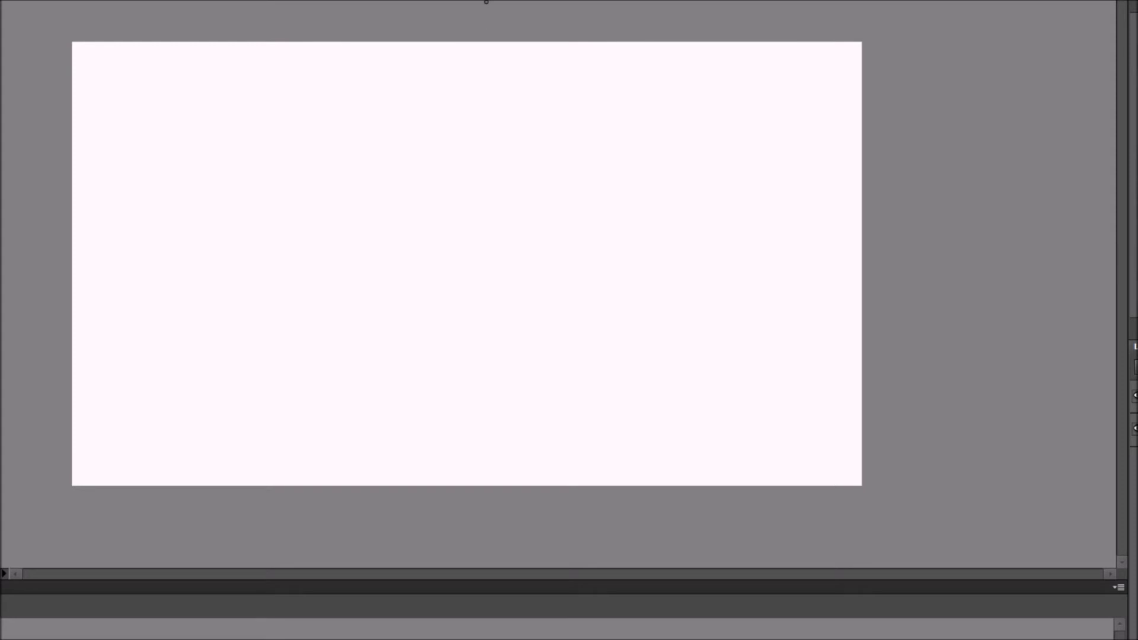
# Split the blank canvas with a vertical line, add a curved horizon, and draw a wide rectangle in the left half
pyautogui.moveTo(485, 2); pyautogui.dragTo(460, 560)
pyautogui.moveTo(48, 334)
pyautogui.mouseDown()
pyautogui.moveTo(739, 315)
pyautogui.moveTo(923, 396)
pyautogui.mouseUp()
pyautogui.moveTo(187, 232)
pyautogui.mouseDown()
pyautogui.moveTo(363, 389)
pyautogui.moveTo(426, 388)
pyautogui.moveTo(424, 228)
pyautogui.moveTo(190, 235)
pyautogui.mouseUp()
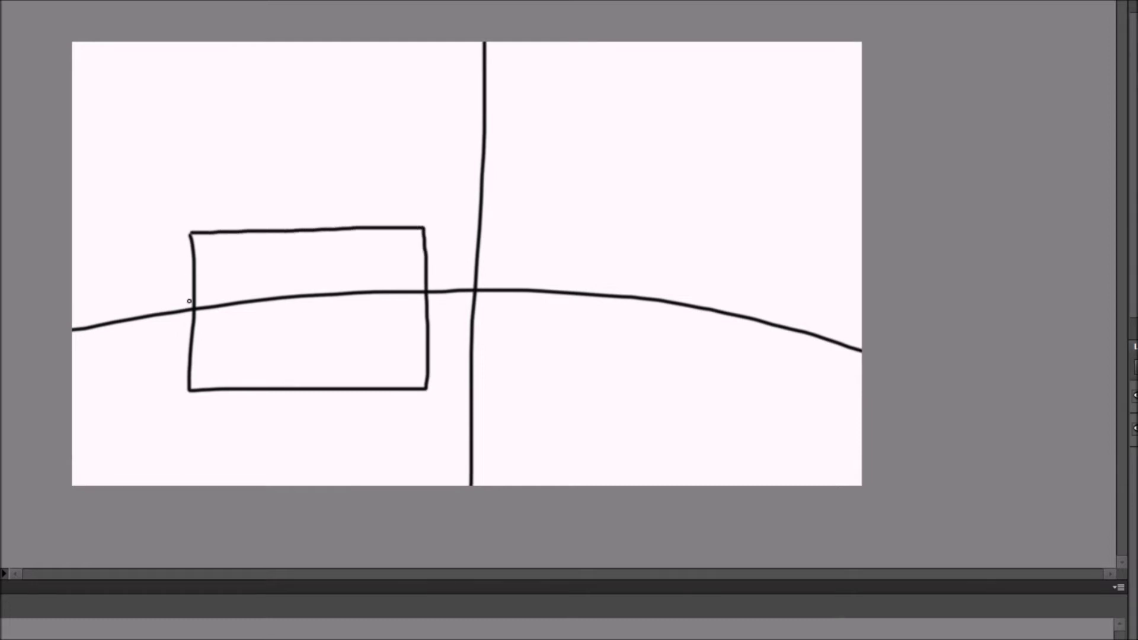
# Add a seat contour inside the rectangle and draw a seated stick figure with bent legs, folded arms and an oval head
pyautogui.moveTo(190, 320)
pyautogui.mouseDown()
pyautogui.moveTo(204, 309)
pyautogui.moveTo(249, 346)
pyautogui.moveTo(367, 349)
pyautogui.moveTo(397, 310)
pyautogui.moveTo(444, 314)
pyautogui.mouseUp()
pyautogui.moveTo(283, 343)
pyautogui.mouseDown()
pyautogui.moveTo(249, 344)
pyautogui.moveTo(242, 398)
pyautogui.mouseUp()
pyautogui.moveTo(291, 340); pyautogui.dragTo(334, 405)
pyautogui.moveTo(285, 342)
pyautogui.mouseDown()
pyautogui.moveTo(283, 269)
pyautogui.moveTo(248, 275)
pyautogui.moveTo(278, 337)
pyautogui.mouseUp()
pyautogui.moveTo(289, 270)
pyautogui.mouseDown()
pyautogui.moveTo(308, 276)
pyautogui.moveTo(280, 337)
pyautogui.moveTo(290, 339)
pyautogui.mouseUp()
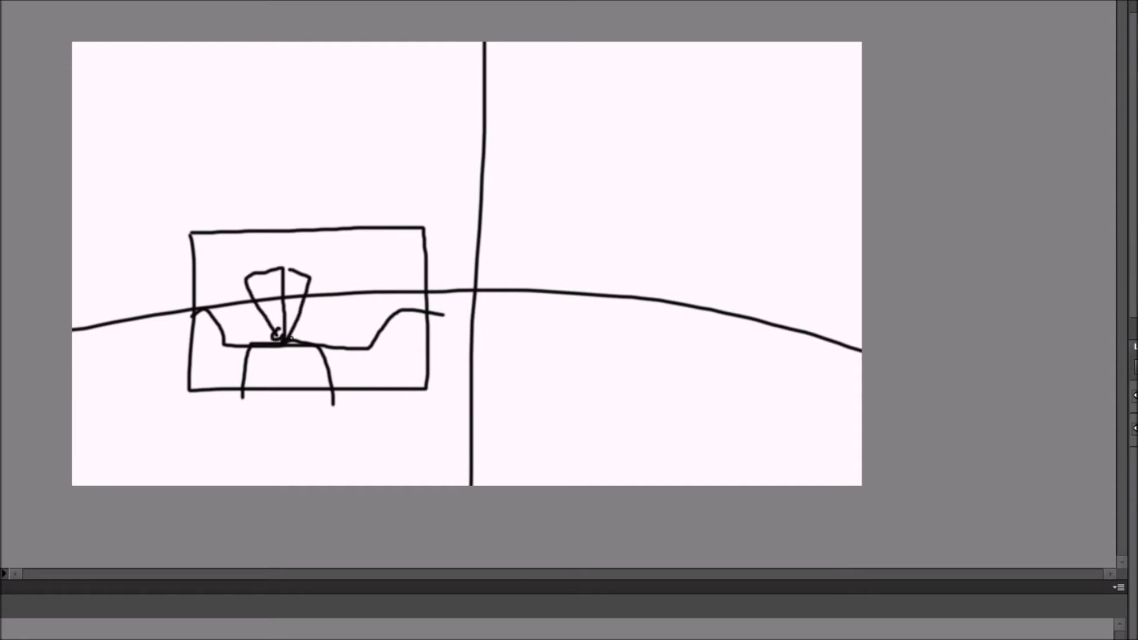
pyautogui.moveTo(290, 202); pyautogui.dragTo(302, 216)
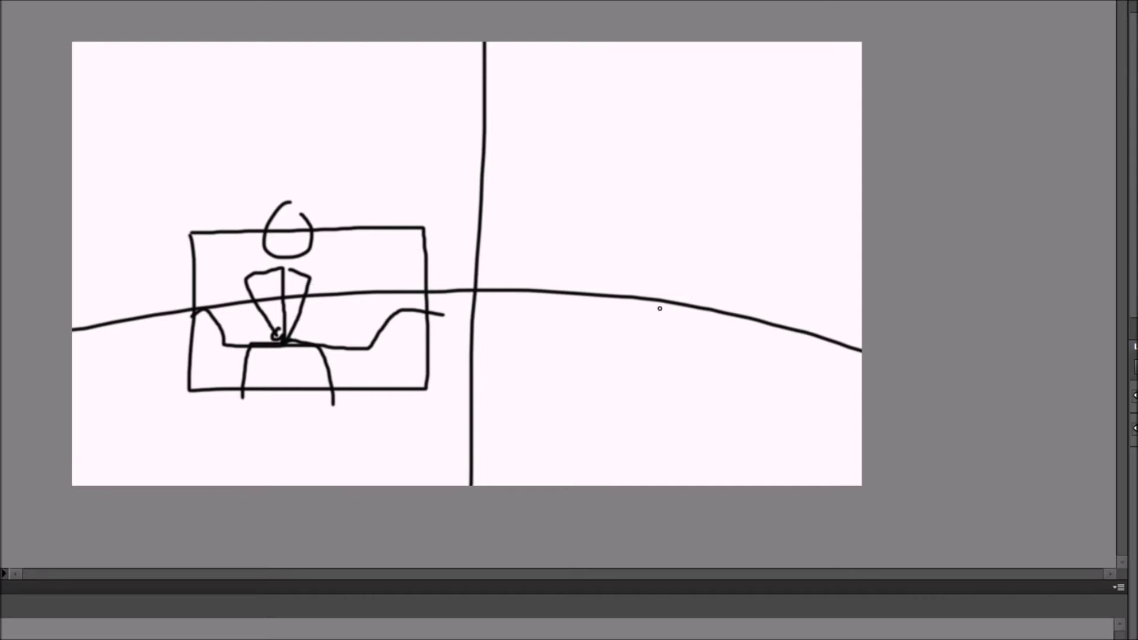
# Draw a wide rectangle running off the canvas edge in the right half and clear the whole canvas
pyautogui.moveTo(857, 276)
pyautogui.mouseDown()
pyautogui.moveTo(700, 300)
pyautogui.moveTo(715, 400)
pyautogui.moveTo(869, 401)
pyautogui.mouseUp()
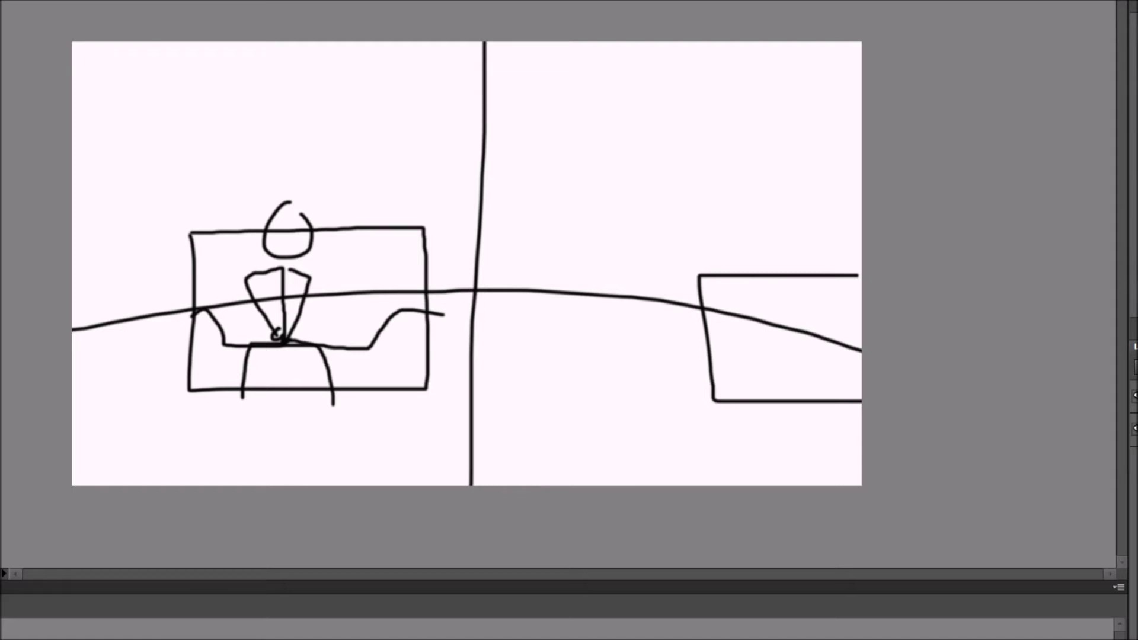
pyautogui.hotkey('ctrl', 'a')
pyautogui.press('Delete')
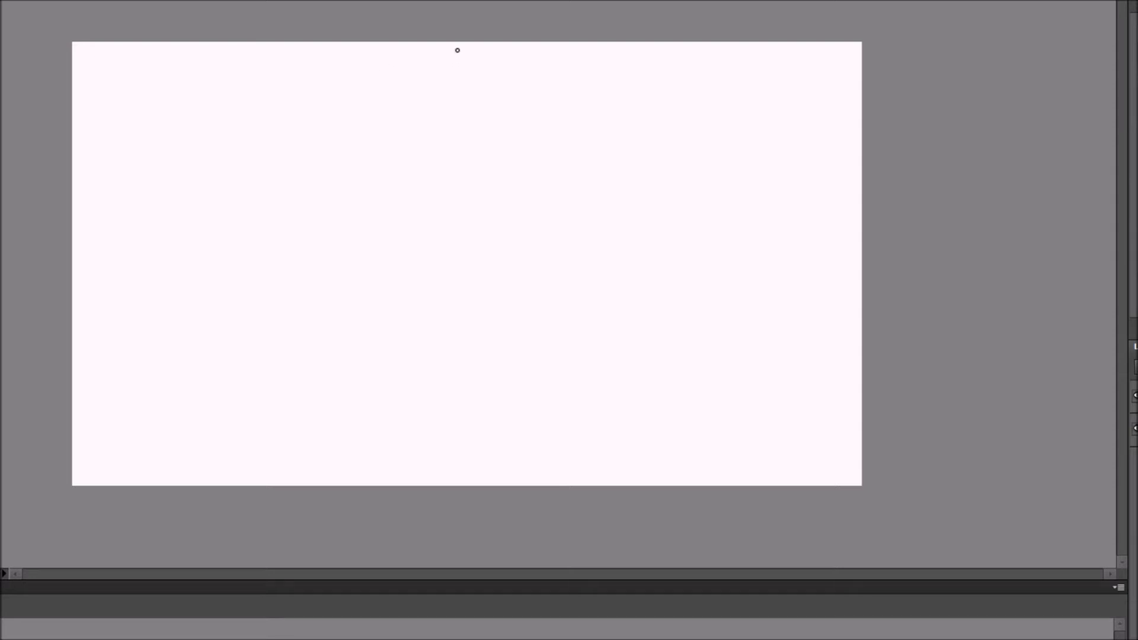
# Draw a short vertical line at the canvas's upper edge and a broken heart with jagged inner edges below it
pyautogui.moveTo(454, 41); pyautogui.dragTo(453, 78)
pyautogui.moveTo(442, 125)
pyautogui.mouseDown()
pyautogui.moveTo(354, 109)
pyautogui.moveTo(313, 192)
pyautogui.moveTo(368, 305)
pyautogui.moveTo(472, 384)
pyautogui.moveTo(418, 284)
pyautogui.moveTo(426, 257)
pyautogui.moveTo(406, 186)
pyautogui.moveTo(460, 157)
pyautogui.moveTo(438, 126)
pyautogui.mouseUp()
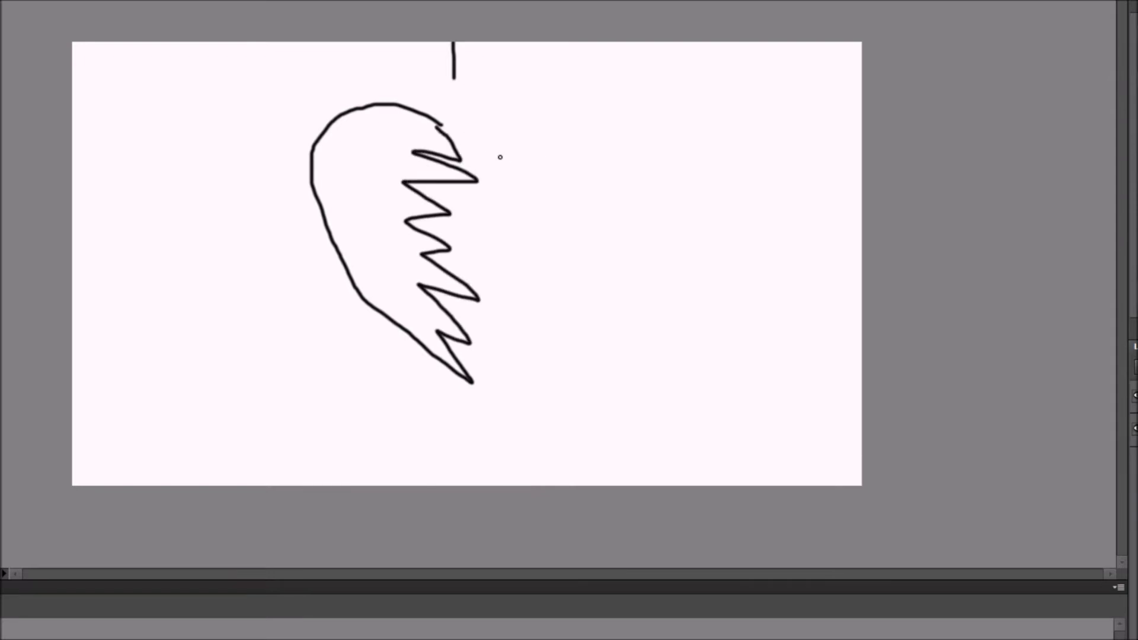
pyautogui.moveTo(499, 157)
pyautogui.mouseDown()
pyautogui.moveTo(604, 118)
pyautogui.moveTo(581, 341)
pyautogui.moveTo(511, 388)
pyautogui.moveTo(491, 348)
pyautogui.moveTo(548, 286)
pyautogui.moveTo(542, 242)
pyautogui.moveTo(505, 210)
pyautogui.moveTo(511, 147)
pyautogui.mouseUp()
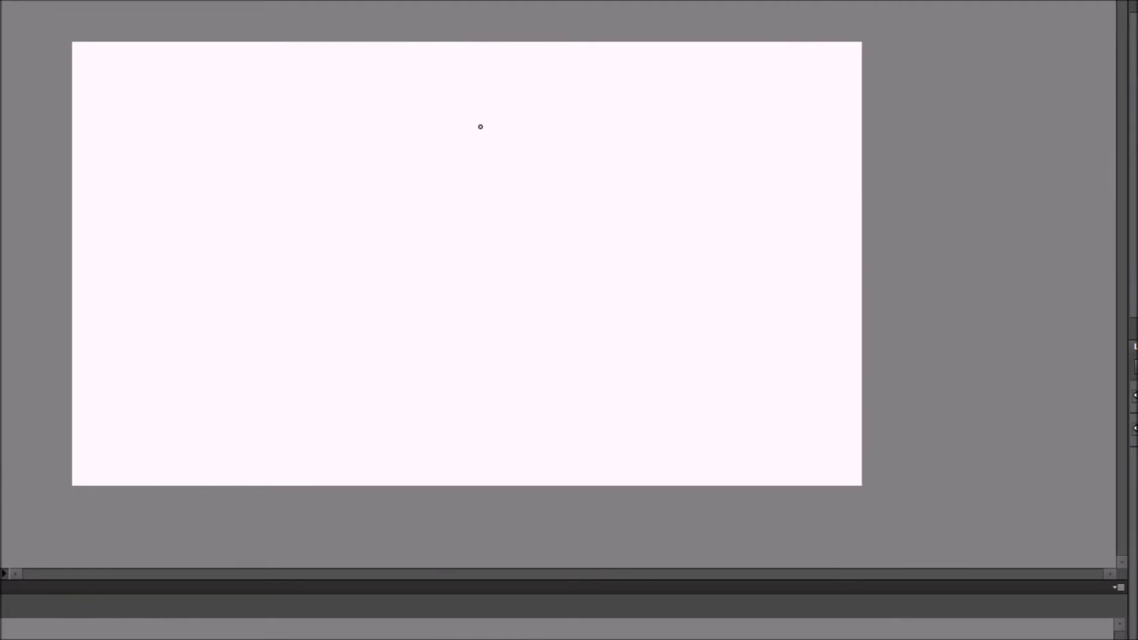
# Draw a stick figure mid-canvas with a large round head, hanging arms, closed eyes and a sad mouth on the blank canvas
pyautogui.moveTo(480, 126)
pyautogui.mouseDown()
pyautogui.moveTo(523, 160)
pyautogui.moveTo(479, 122)
pyautogui.mouseUp()
pyautogui.moveTo(465, 200); pyautogui.dragTo(465, 483)
pyautogui.moveTo(464, 297)
pyautogui.mouseDown()
pyautogui.moveTo(415, 402)
pyautogui.moveTo(484, 341)
pyautogui.moveTo(513, 389)
pyautogui.mouseUp()
pyautogui.moveTo(445, 171); pyautogui.dragTo(466, 160)
pyautogui.moveTo(492, 166)
pyautogui.mouseDown()
pyautogui.moveTo(522, 172)
pyautogui.moveTo(487, 204)
pyautogui.moveTo(443, 196)
pyautogui.moveTo(495, 221)
pyautogui.mouseUp()
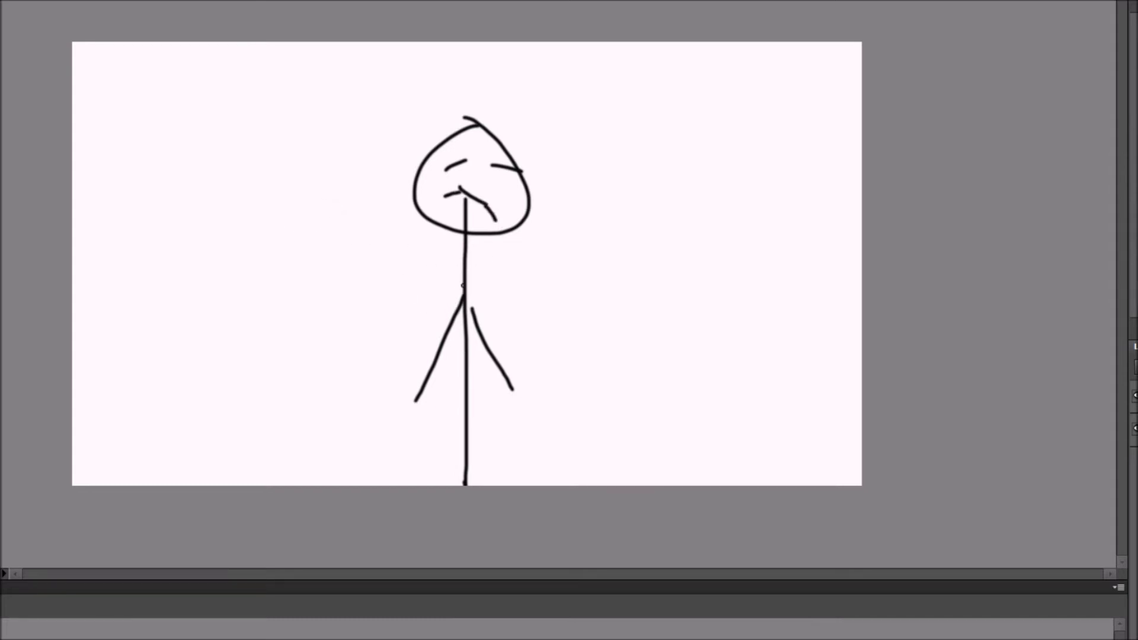
# Add a stroke from the sad figure's shoulder to the left and sketch a second figure's head, long body and arm there
pyautogui.moveTo(462, 293)
pyautogui.mouseDown()
pyautogui.moveTo(424, 343)
pyautogui.moveTo(368, 300)
pyautogui.moveTo(336, 208)
pyautogui.mouseUp()
pyautogui.moveTo(342, 151)
pyautogui.mouseDown()
pyautogui.moveTo(317, 171)
pyautogui.moveTo(363, 145)
pyautogui.moveTo(358, 191)
pyautogui.moveTo(358, 177)
pyautogui.mouseUp()
pyautogui.moveTo(341, 226); pyautogui.dragTo(328, 486)
pyautogui.moveTo(338, 266)
pyautogui.mouseDown()
pyautogui.moveTo(296, 423)
pyautogui.moveTo(322, 465)
pyautogui.mouseUp()
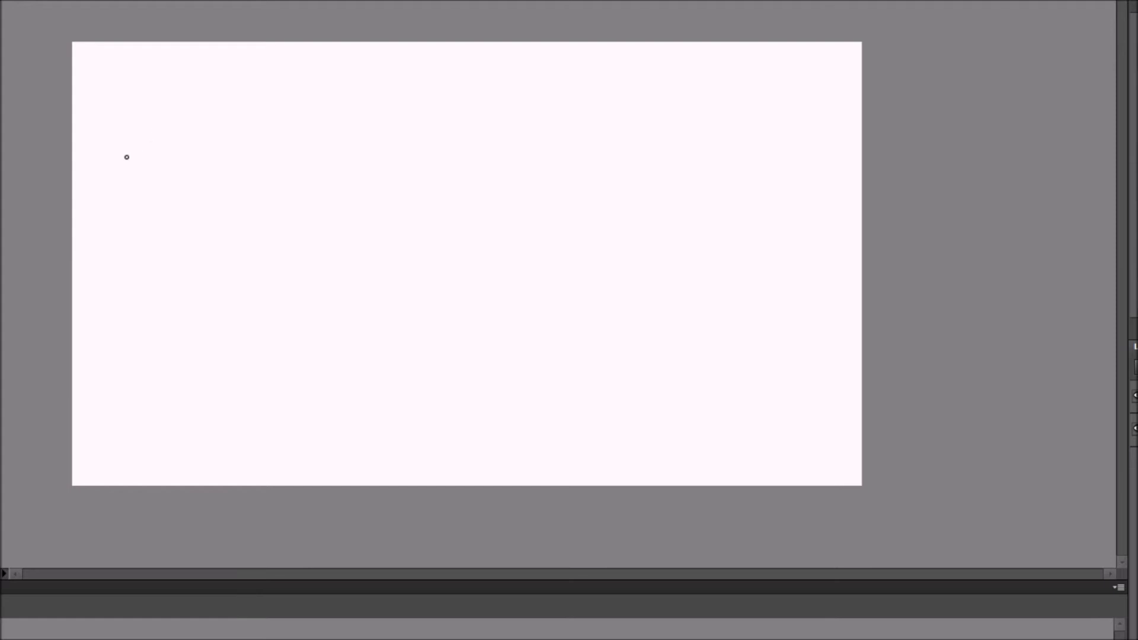
# Handwrite "2 grade" in large letters across the blank canvas and clear it again
pyautogui.moveTo(107, 138)
pyautogui.mouseDown()
pyautogui.moveTo(198, 241)
pyautogui.moveTo(264, 360)
pyautogui.mouseUp()
pyautogui.moveTo(386, 220)
pyautogui.mouseDown()
pyautogui.moveTo(435, 231)
pyautogui.moveTo(353, 286)
pyautogui.mouseUp()
pyautogui.moveTo(474, 255)
pyautogui.mouseDown()
pyautogui.moveTo(459, 332)
pyautogui.moveTo(547, 234)
pyautogui.mouseUp()
pyautogui.moveTo(584, 245)
pyautogui.mouseDown()
pyautogui.moveTo(557, 294)
pyautogui.moveTo(625, 314)
pyautogui.mouseUp()
pyautogui.moveTo(694, 189)
pyautogui.mouseDown()
pyautogui.moveTo(648, 308)
pyautogui.moveTo(842, 317)
pyautogui.mouseUp()
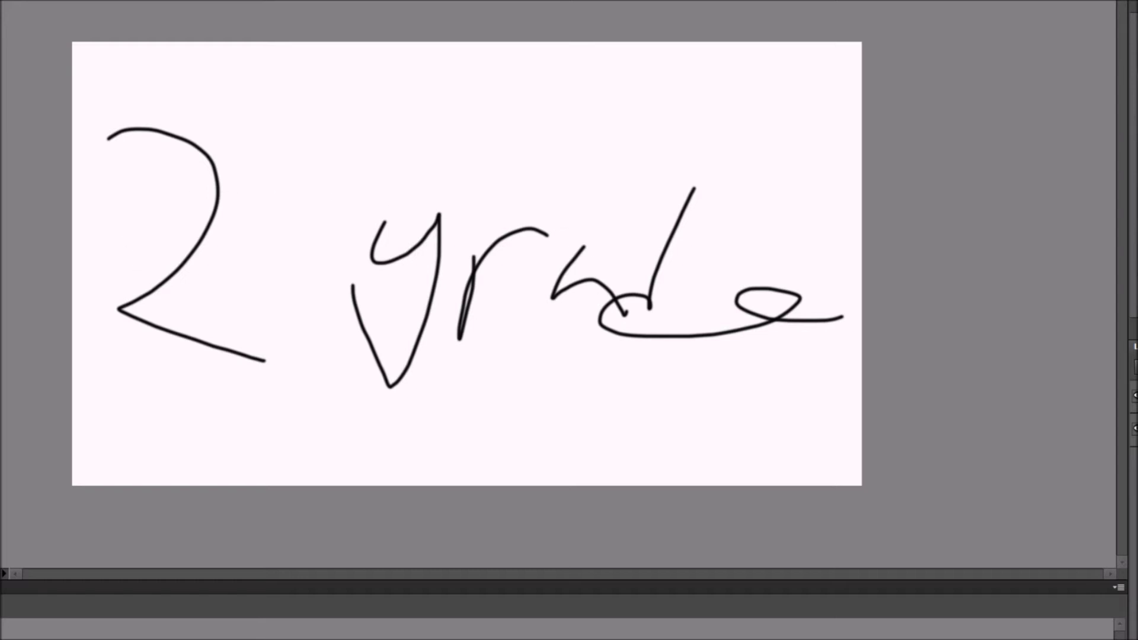
pyautogui.hotkey('ctrl', 'a')
pyautogui.press('Delete')
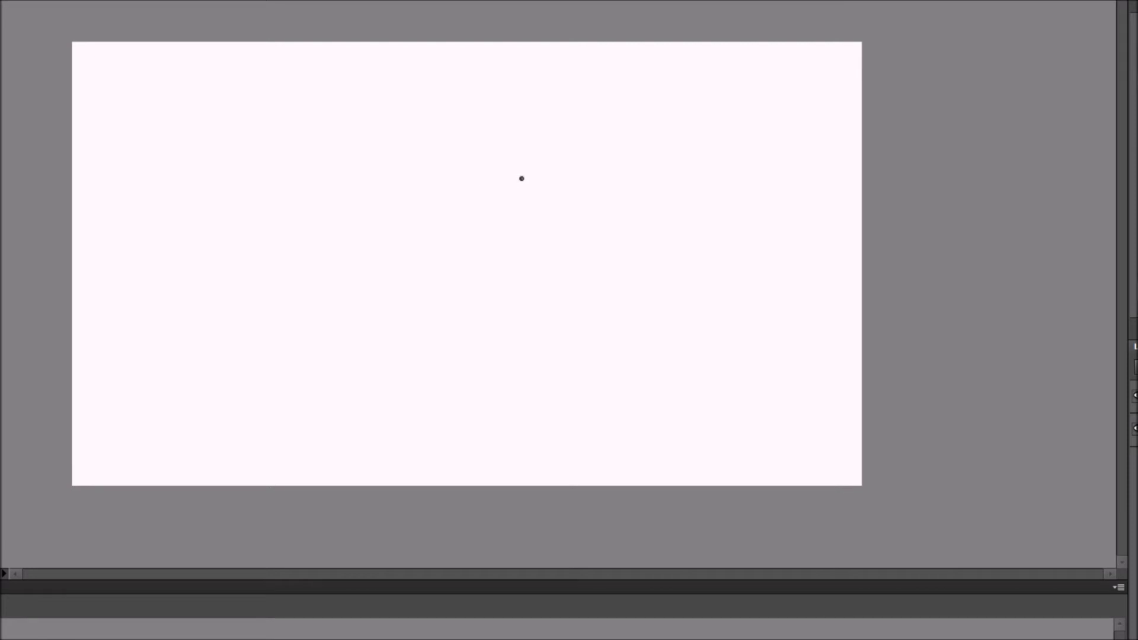
# Draw a large curved wing-like outline with short ragged strokes at its lower tip, plus a long stroke down from its left corner
pyautogui.moveTo(521, 179)
pyautogui.mouseDown()
pyautogui.moveTo(579, 157)
pyautogui.moveTo(671, 179)
pyautogui.moveTo(731, 314)
pyautogui.moveTo(725, 372)
pyautogui.moveTo(693, 340)
pyautogui.moveTo(713, 350)
pyautogui.moveTo(725, 428)
pyautogui.mouseUp()
pyautogui.moveTo(708, 343); pyautogui.dragTo(728, 413)
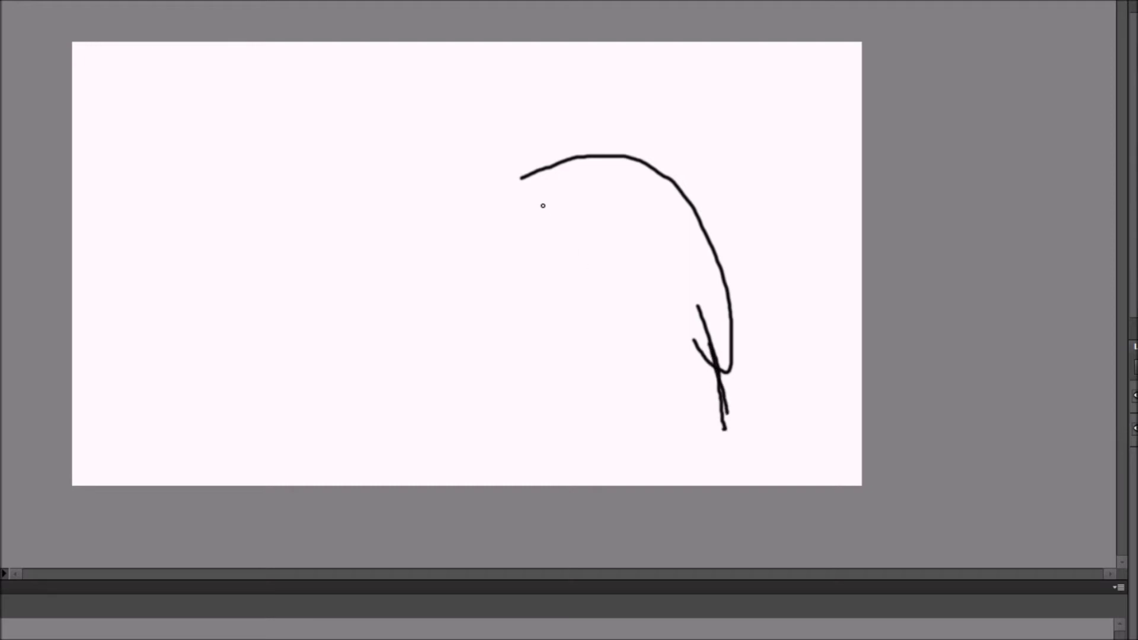
pyautogui.moveTo(523, 178)
pyautogui.mouseDown()
pyautogui.moveTo(481, 202)
pyautogui.moveTo(664, 409)
pyautogui.moveTo(701, 474)
pyautogui.mouseUp()
pyautogui.moveTo(711, 408); pyautogui.dragTo(726, 473)
pyautogui.moveTo(700, 453); pyautogui.dragTo(715, 484)
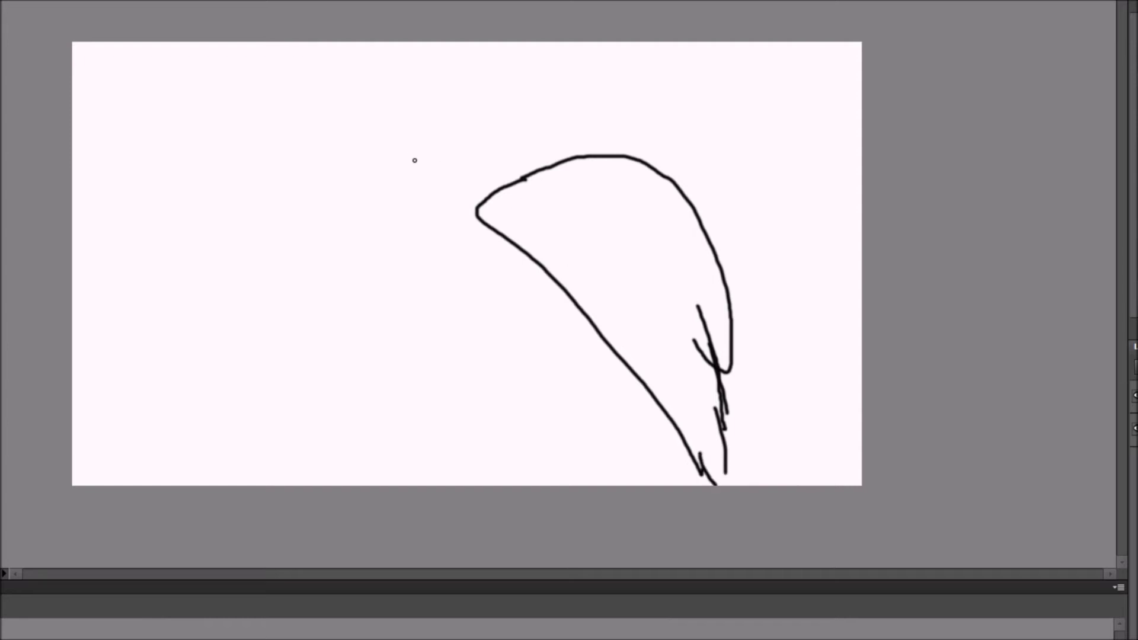
pyautogui.moveTo(477, 206)
pyautogui.mouseDown()
pyautogui.moveTo(419, 264)
pyautogui.moveTo(394, 330)
pyautogui.moveTo(356, 369)
pyautogui.moveTo(412, 395)
pyautogui.moveTo(401, 438)
pyautogui.moveTo(455, 436)
pyautogui.moveTo(485, 475)
pyautogui.moveTo(525, 487)
pyautogui.mouseUp()
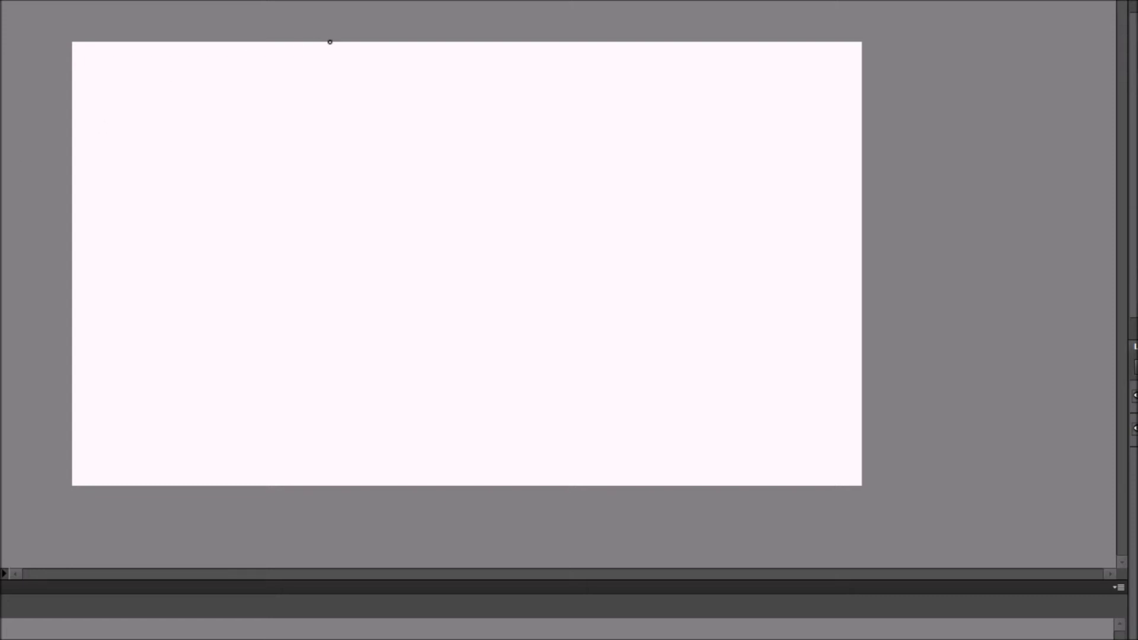
# Draw two long lines converging and crossing below the upper edge of the blank canvas, with an oval hanging beneath them
pyautogui.moveTo(330, 41); pyautogui.dragTo(445, 301)
pyautogui.moveTo(521, 45)
pyautogui.mouseDown()
pyautogui.moveTo(419, 303)
pyautogui.moveTo(423, 446)
pyautogui.mouseUp()
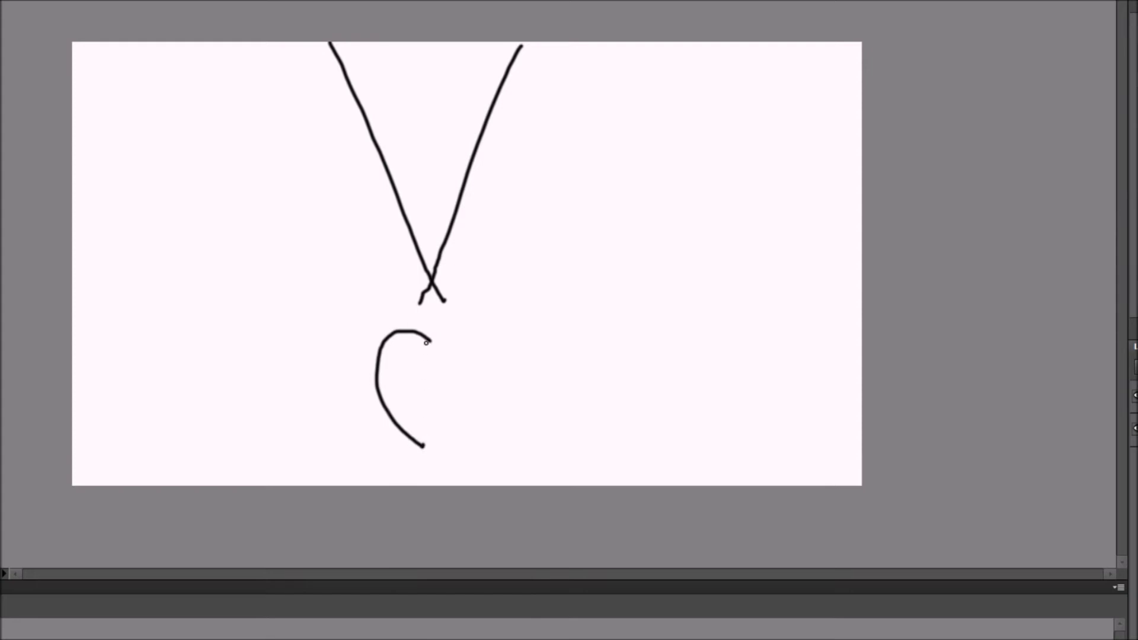
pyautogui.moveTo(426, 342)
pyautogui.mouseDown()
pyautogui.moveTo(504, 403)
pyautogui.moveTo(423, 445)
pyautogui.mouseUp()
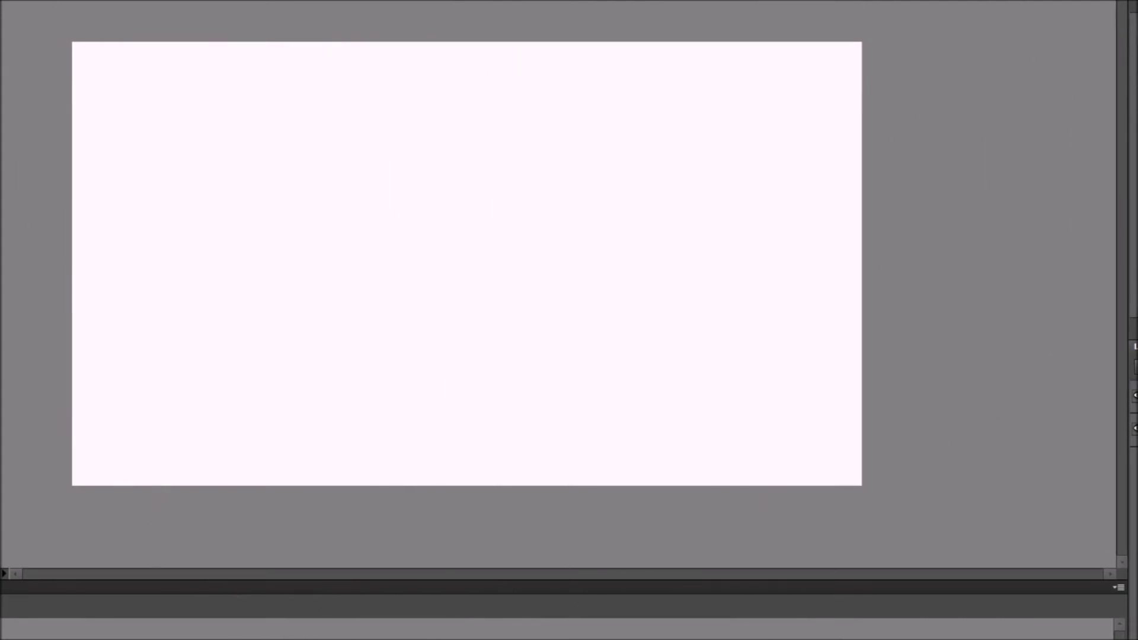
# Handwrite a large "2" in the upper left of the blank canvas and continue with a word beside it
pyautogui.moveTo(153, 145)
pyautogui.mouseDown()
pyautogui.moveTo(157, 248)
pyautogui.moveTo(211, 255)
pyautogui.mouseUp()
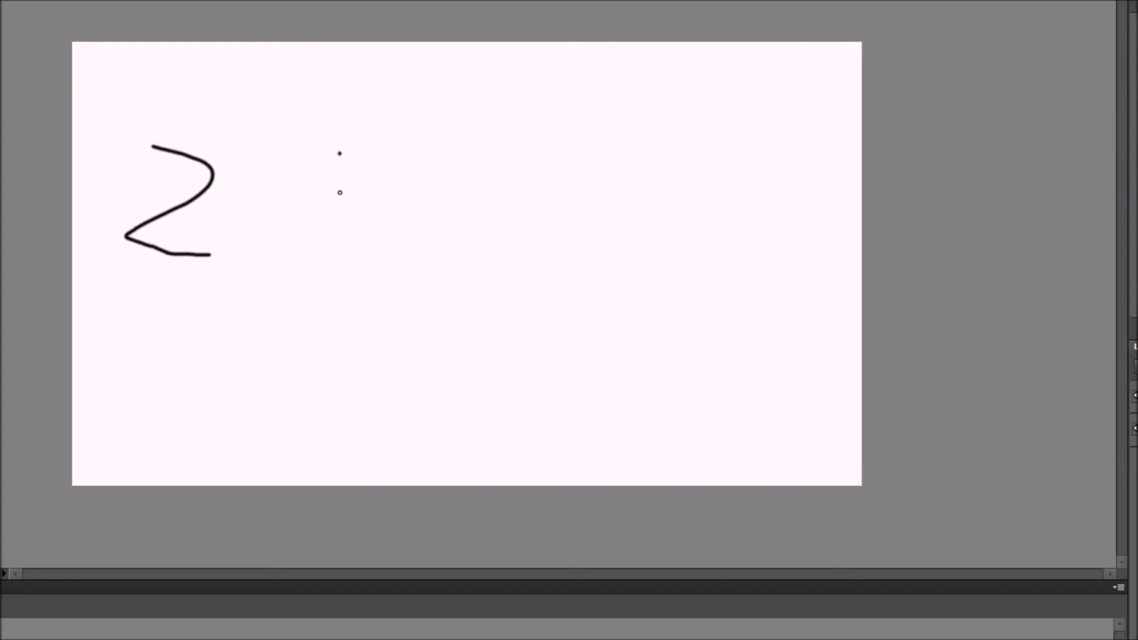
pyautogui.moveTo(339, 152); pyautogui.dragTo(259, 314)
pyautogui.moveTo(344, 234)
pyautogui.mouseDown()
pyautogui.moveTo(474, 250)
pyautogui.moveTo(557, 219)
pyautogui.moveTo(619, 235)
pyautogui.mouseUp()
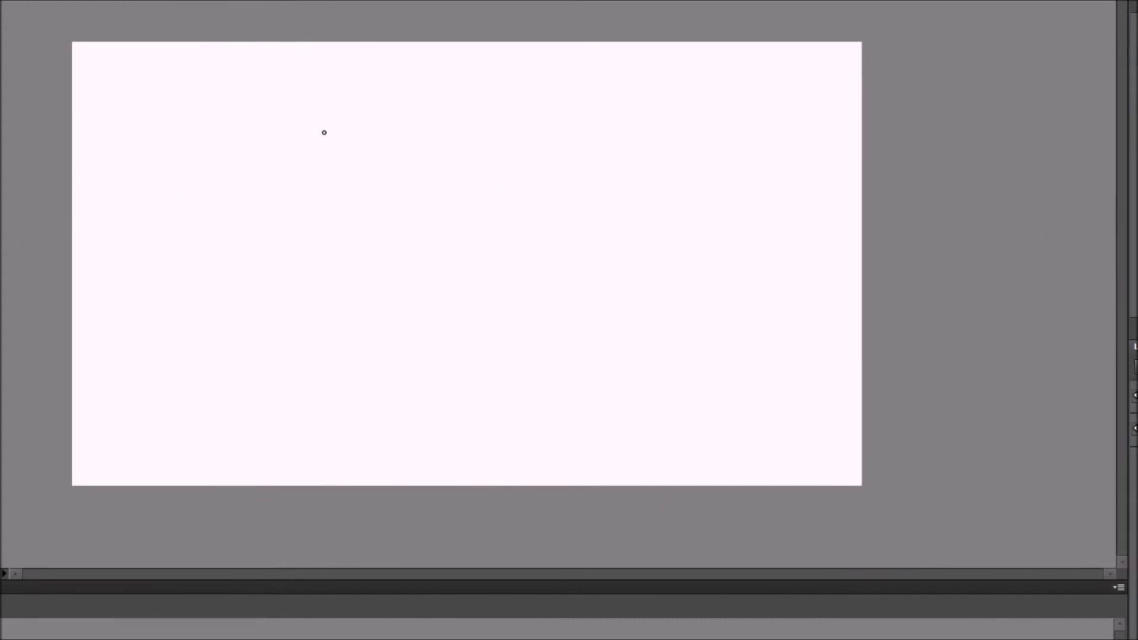
# Draw a stick figure with a rounded head, long body, two bent arms and a stroke around the head on the blank canvas
pyautogui.moveTo(451, 159)
pyautogui.mouseDown()
pyautogui.moveTo(399, 231)
pyautogui.moveTo(454, 168)
pyautogui.mouseUp()
pyautogui.moveTo(439, 244); pyautogui.dragTo(437, 421)
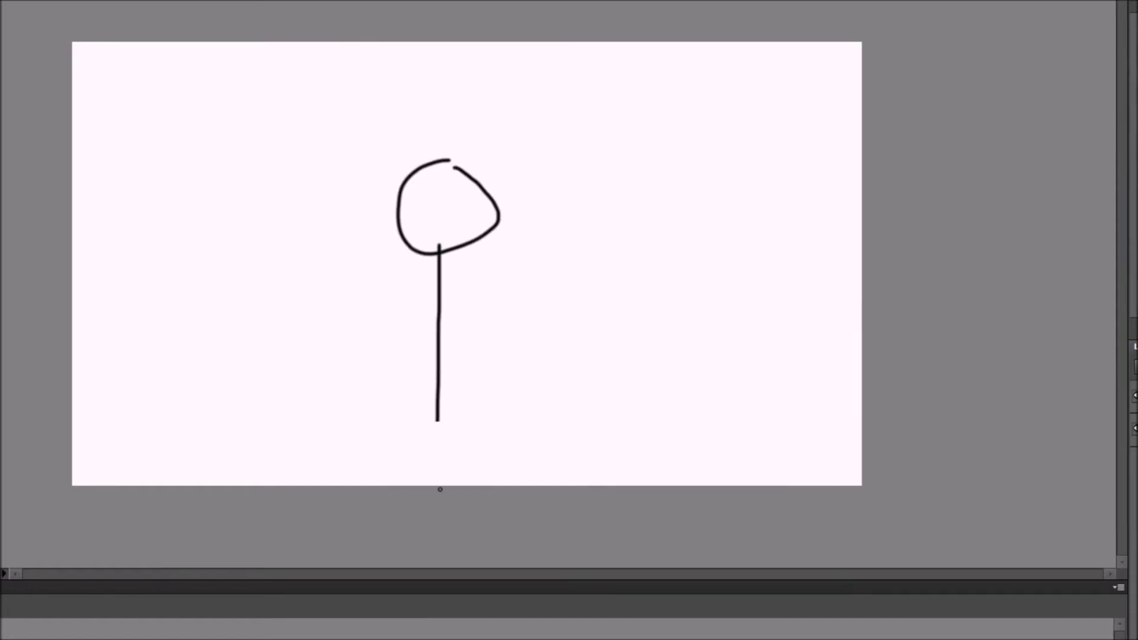
pyautogui.moveTo(440, 489); pyautogui.dragTo(439, 492)
pyautogui.moveTo(439, 295)
pyautogui.mouseDown()
pyautogui.moveTo(373, 378)
pyautogui.moveTo(363, 469)
pyautogui.mouseUp()
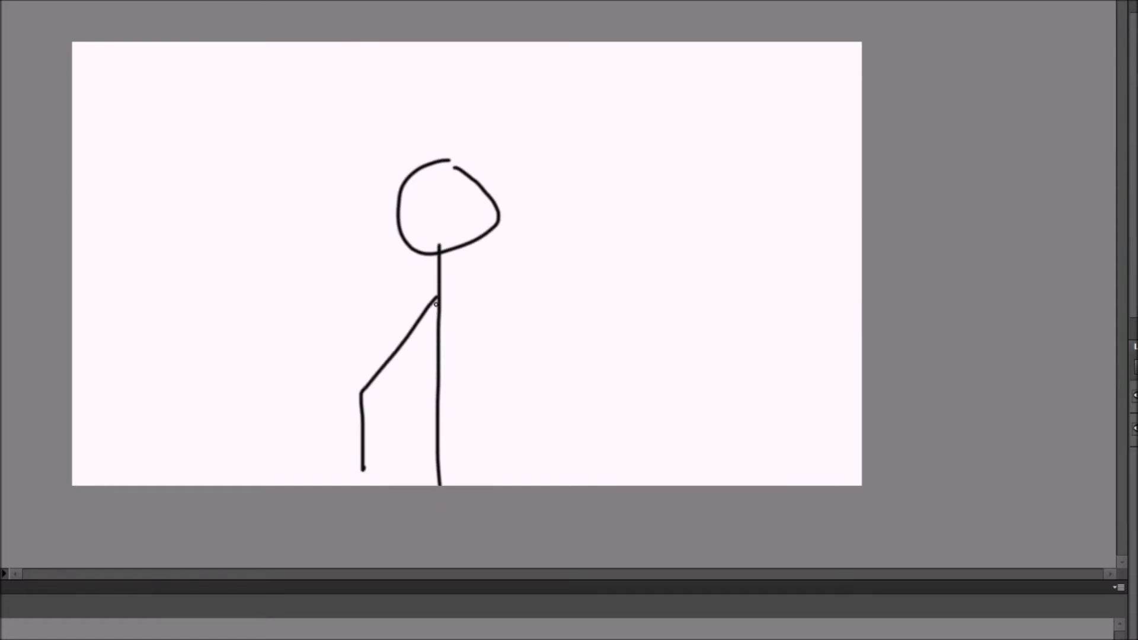
pyautogui.moveTo(445, 303); pyautogui.dragTo(566, 483)
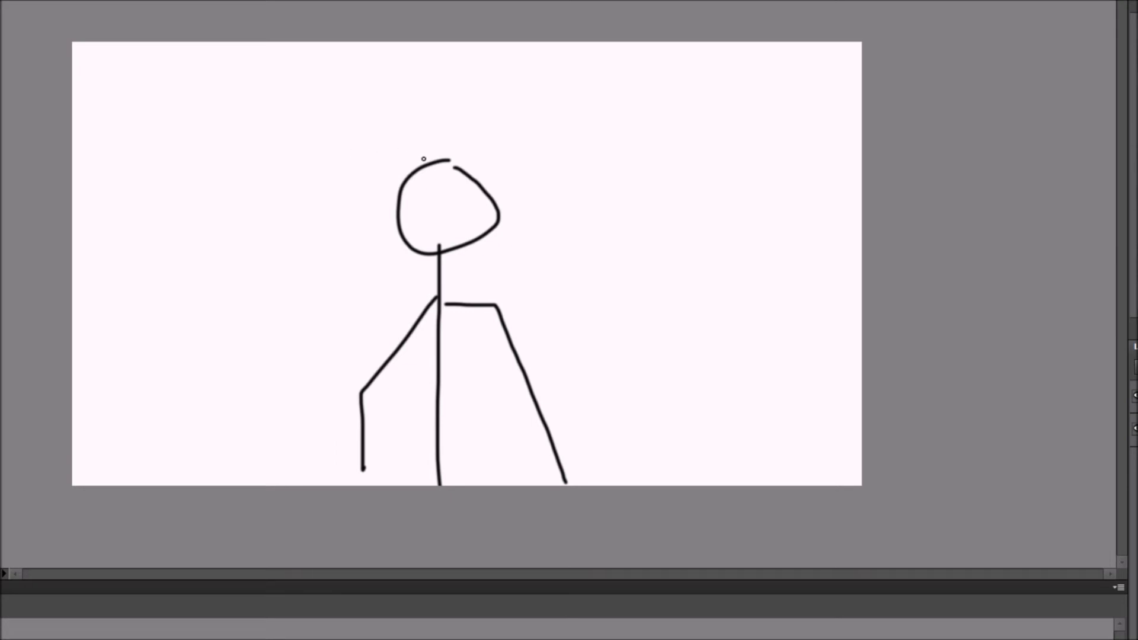
pyautogui.moveTo(419, 143)
pyautogui.mouseDown()
pyautogui.moveTo(387, 178)
pyautogui.moveTo(382, 264)
pyautogui.moveTo(403, 388)
pyautogui.moveTo(437, 464)
pyautogui.moveTo(465, 324)
pyautogui.moveTo(514, 222)
pyautogui.moveTo(414, 143)
pyautogui.mouseUp()
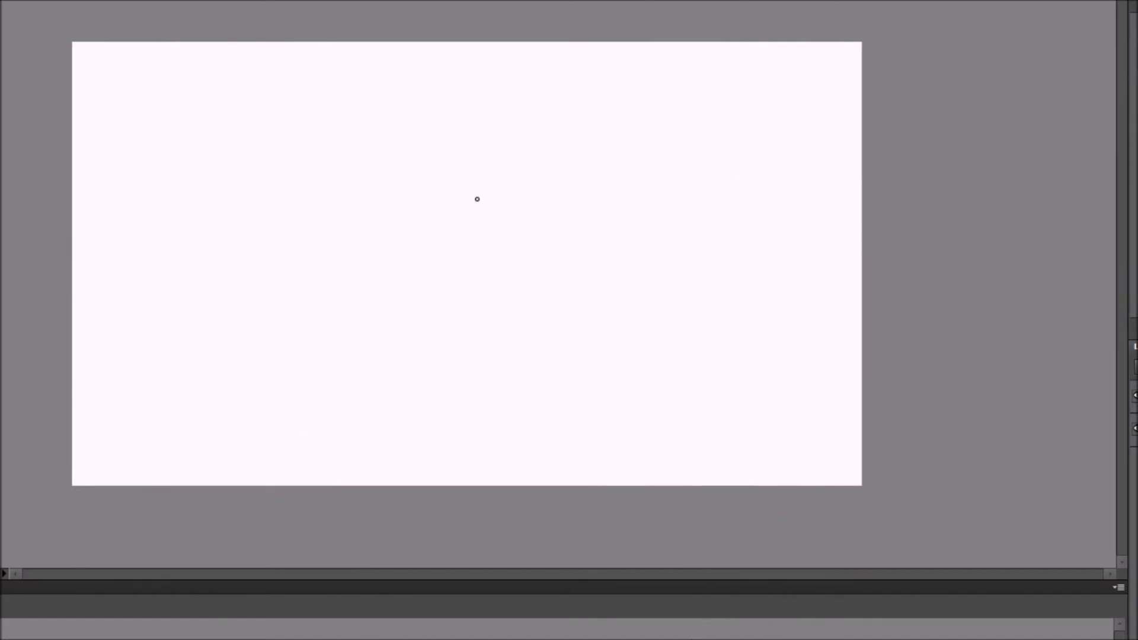
# Draw a stick figure with an oval head, bent arms and messy hair with jagged bangs on the blank canvas
pyautogui.moveTo(468, 174)
pyautogui.mouseDown()
pyautogui.moveTo(376, 217)
pyautogui.moveTo(451, 162)
pyautogui.mouseUp()
pyautogui.moveTo(436, 252); pyautogui.dragTo(440, 397)
pyautogui.moveTo(448, 294)
pyautogui.mouseDown()
pyautogui.moveTo(394, 348)
pyautogui.moveTo(396, 463)
pyautogui.moveTo(514, 457)
pyautogui.moveTo(501, 495)
pyautogui.mouseUp()
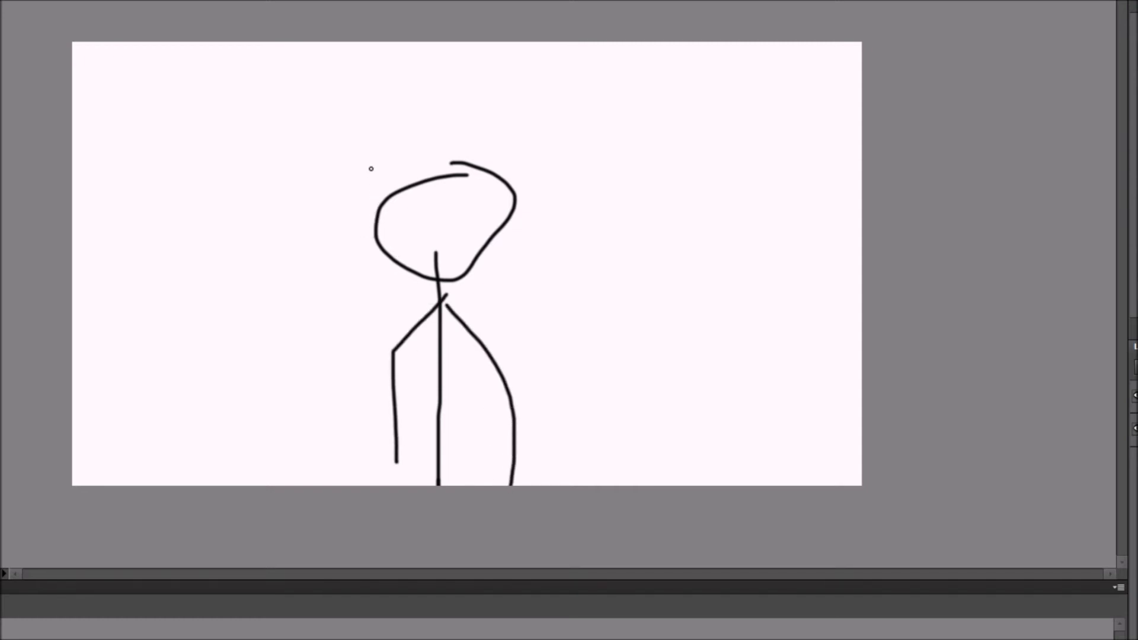
pyautogui.moveTo(372, 164)
pyautogui.mouseDown()
pyautogui.moveTo(380, 141)
pyautogui.moveTo(519, 159)
pyautogui.moveTo(516, 237)
pyautogui.moveTo(456, 240)
pyautogui.moveTo(415, 258)
pyautogui.moveTo(370, 243)
pyautogui.moveTo(377, 156)
pyautogui.mouseUp()
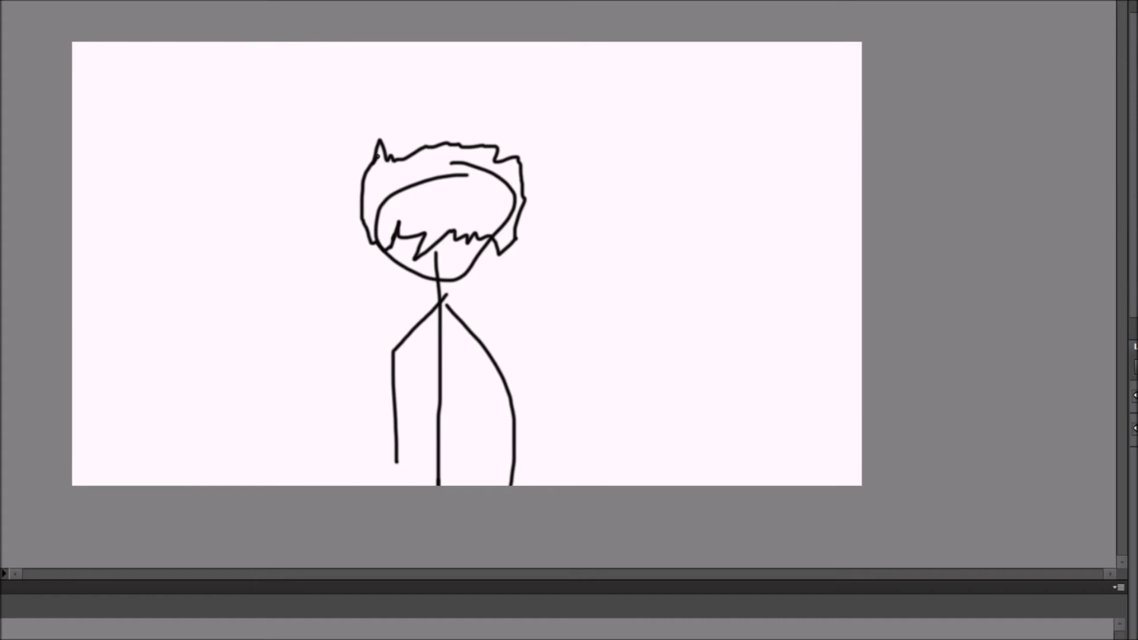
# Handwrite "Mcr" above and left of the long-haired figure and "Fob" above and right of it
pyautogui.moveTo(114, 124)
pyautogui.mouseDown()
pyautogui.moveTo(141, 102)
pyautogui.moveTo(158, 114)
pyautogui.moveTo(195, 105)
pyautogui.mouseUp()
pyautogui.moveTo(198, 100); pyautogui.dragTo(298, 74)
pyautogui.moveTo(604, 58); pyautogui.dragTo(621, 137)
pyautogui.moveTo(608, 73); pyautogui.dragTo(670, 71)
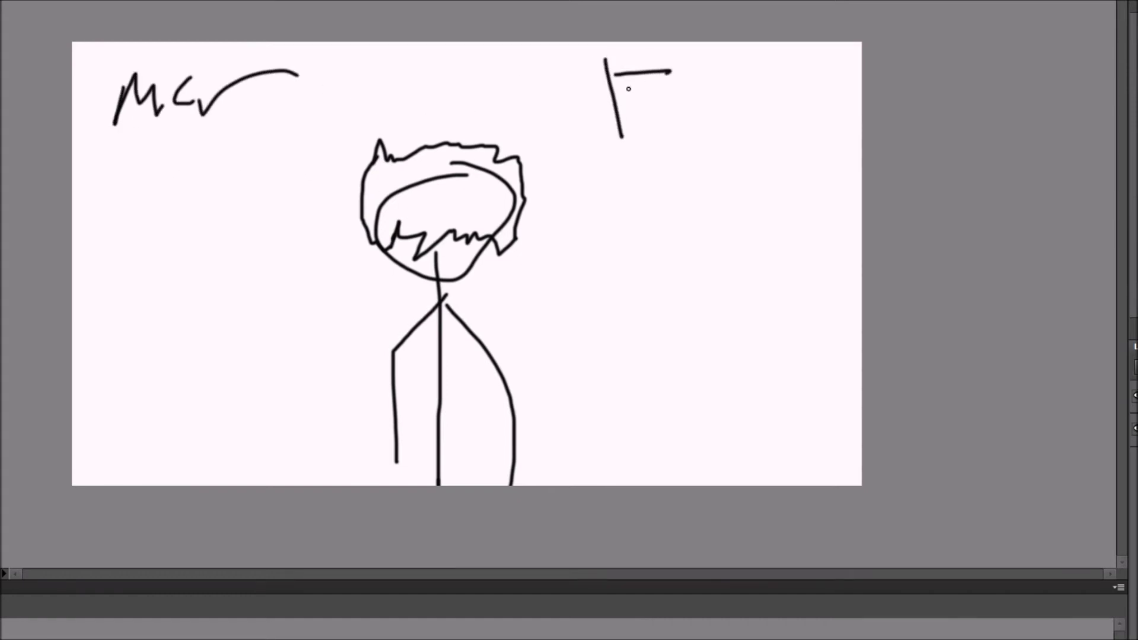
pyautogui.moveTo(613, 96); pyautogui.dragTo(663, 98)
pyautogui.moveTo(699, 91)
pyautogui.mouseDown()
pyautogui.moveTo(759, 117)
pyautogui.moveTo(674, 135)
pyautogui.mouseUp()
# Handwrite a longer word starting with "Cari" below "Mcr", running into the figure's head
pyautogui.moveTo(160, 188); pyautogui.dragTo(159, 252)
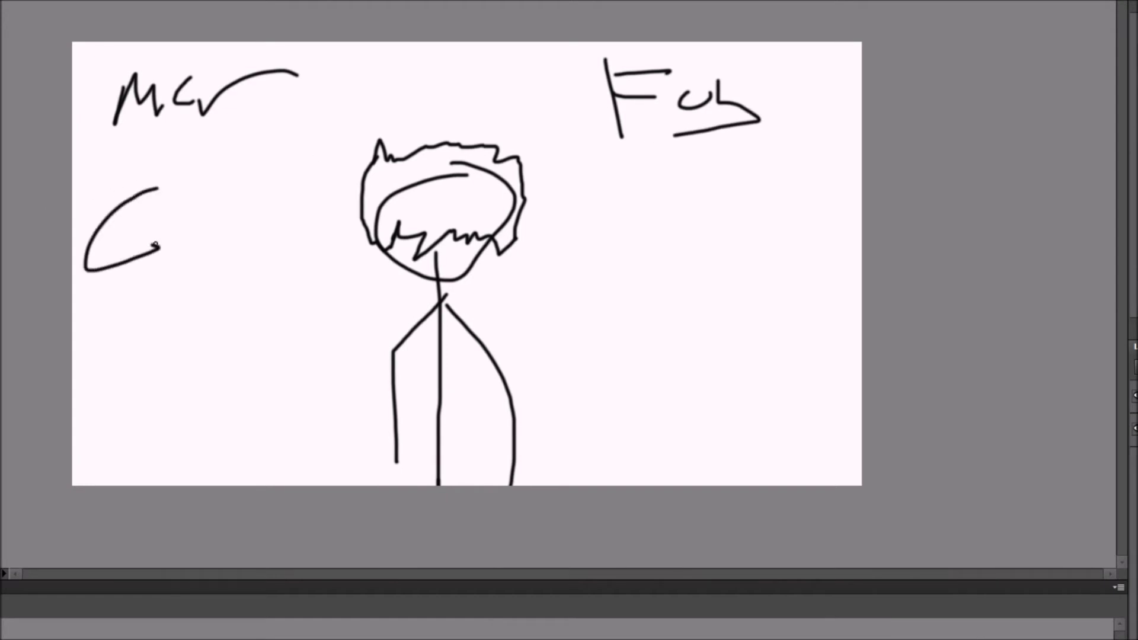
pyautogui.moveTo(232, 228); pyautogui.dragTo(264, 228)
pyautogui.moveTo(289, 214)
pyautogui.mouseDown()
pyautogui.moveTo(290, 256)
pyautogui.moveTo(312, 264)
pyautogui.mouseUp()
pyautogui.click(287, 194)
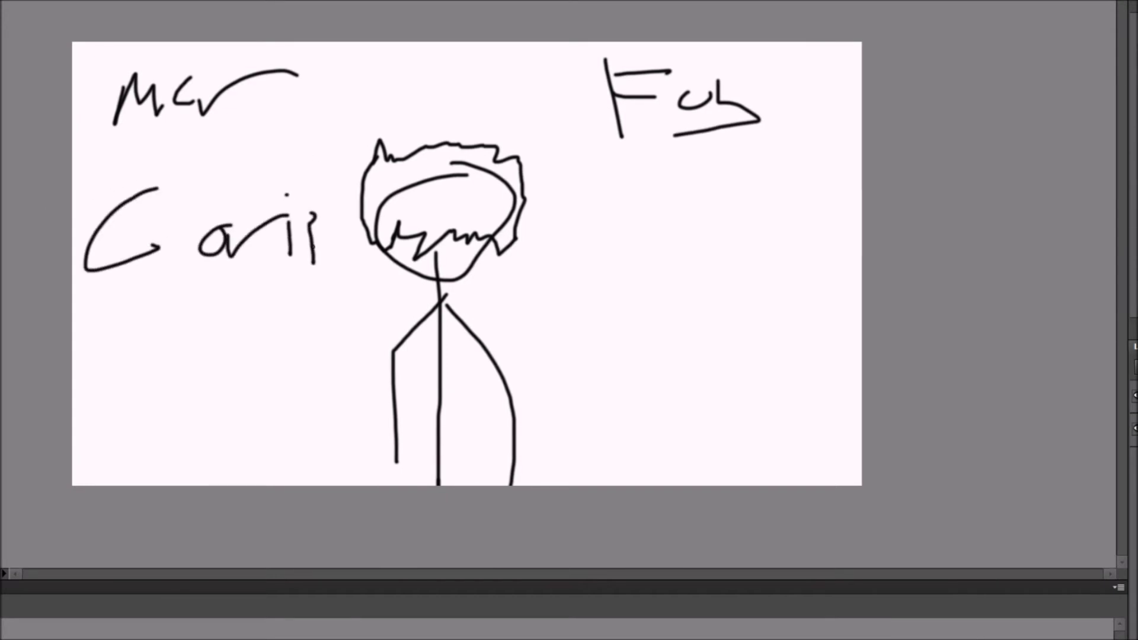
pyautogui.moveTo(325, 194)
pyautogui.mouseDown()
pyautogui.moveTo(329, 243)
pyautogui.moveTo(334, 218)
pyautogui.moveTo(397, 270)
pyautogui.mouseUp()
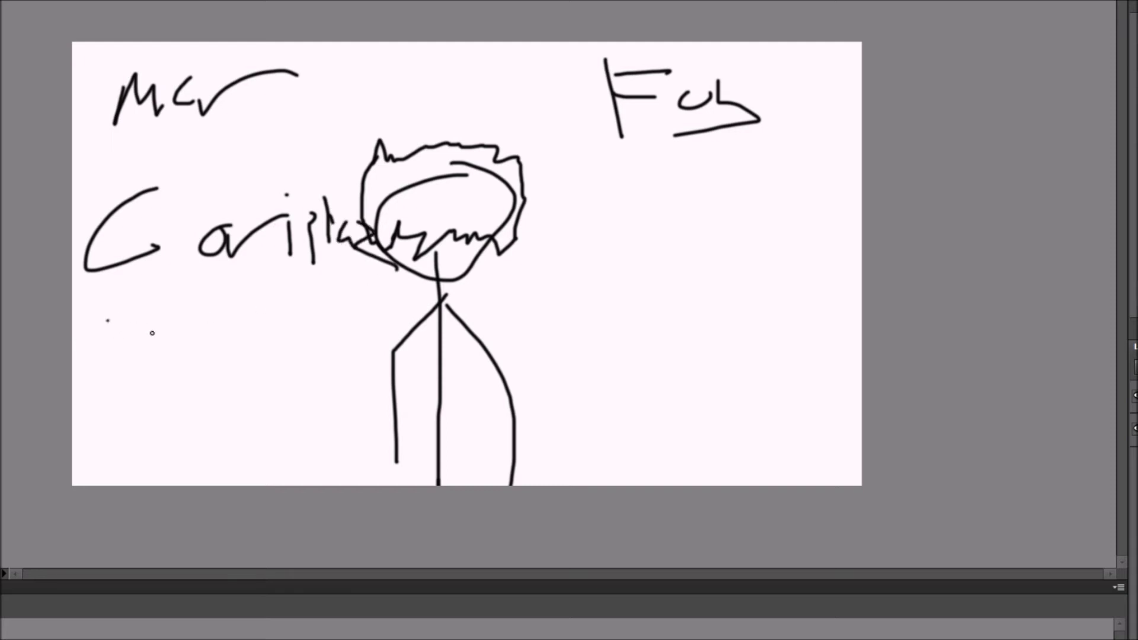
# Handwrite "21p" below the longer word beside the figure and clear the whole canvas
pyautogui.moveTo(106, 320); pyautogui.dragTo(184, 389)
pyautogui.moveTo(242, 325); pyautogui.dragTo(220, 392)
pyautogui.moveTo(257, 336); pyautogui.dragTo(250, 418)
pyautogui.moveTo(261, 372); pyautogui.dragTo(280, 379)
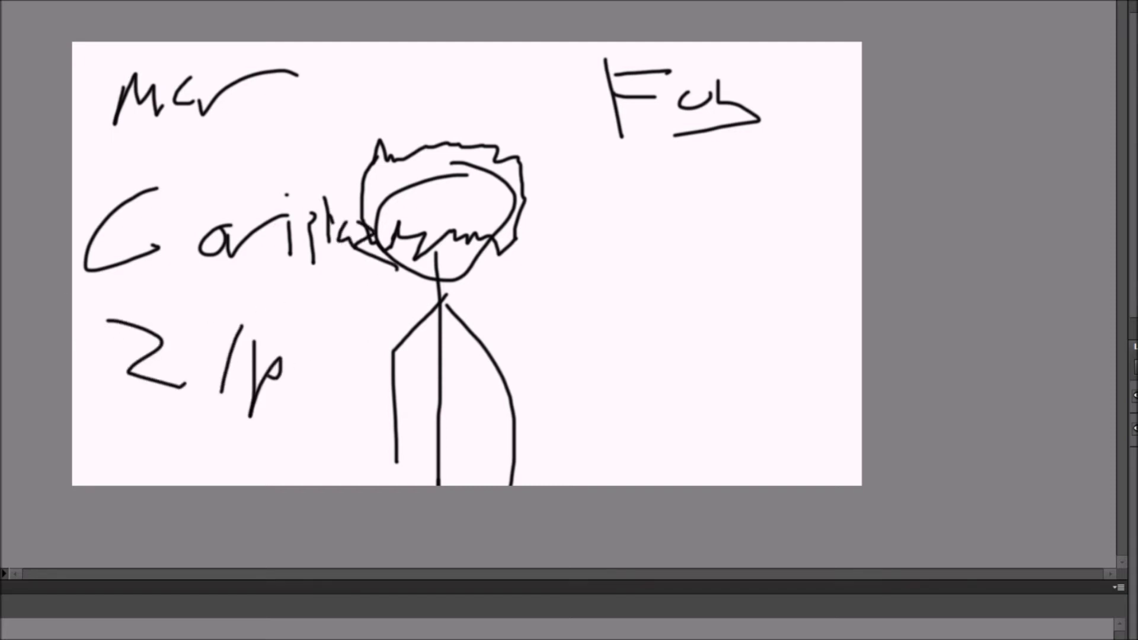
pyautogui.hotkey('ctrl', 'a')
pyautogui.press('Delete')
# Handwrite "Emo" in large letters across the blank canvas and clear it again
pyautogui.moveTo(269, 108)
pyautogui.mouseDown()
pyautogui.moveTo(492, 114)
pyautogui.moveTo(288, 364)
pyautogui.mouseUp()
pyautogui.moveTo(200, 225); pyautogui.dragTo(381, 223)
pyautogui.moveTo(363, 265)
pyautogui.mouseDown()
pyautogui.moveTo(505, 292)
pyautogui.moveTo(578, 224)
pyautogui.mouseUp()
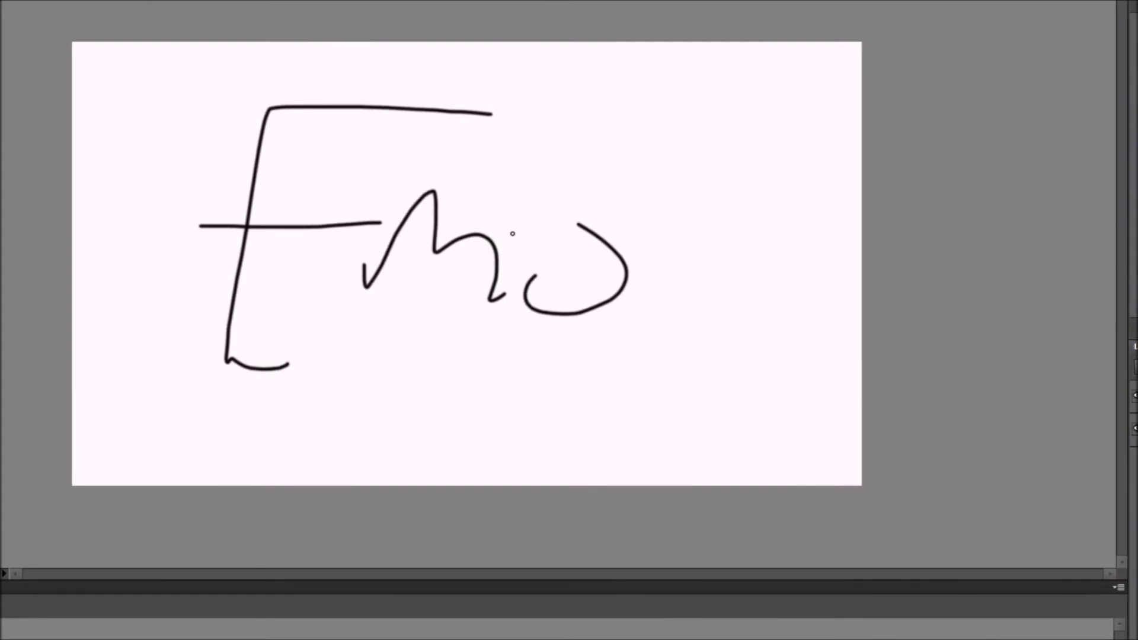
pyautogui.hotkey('ctrl', 'a')
pyautogui.press('Delete')
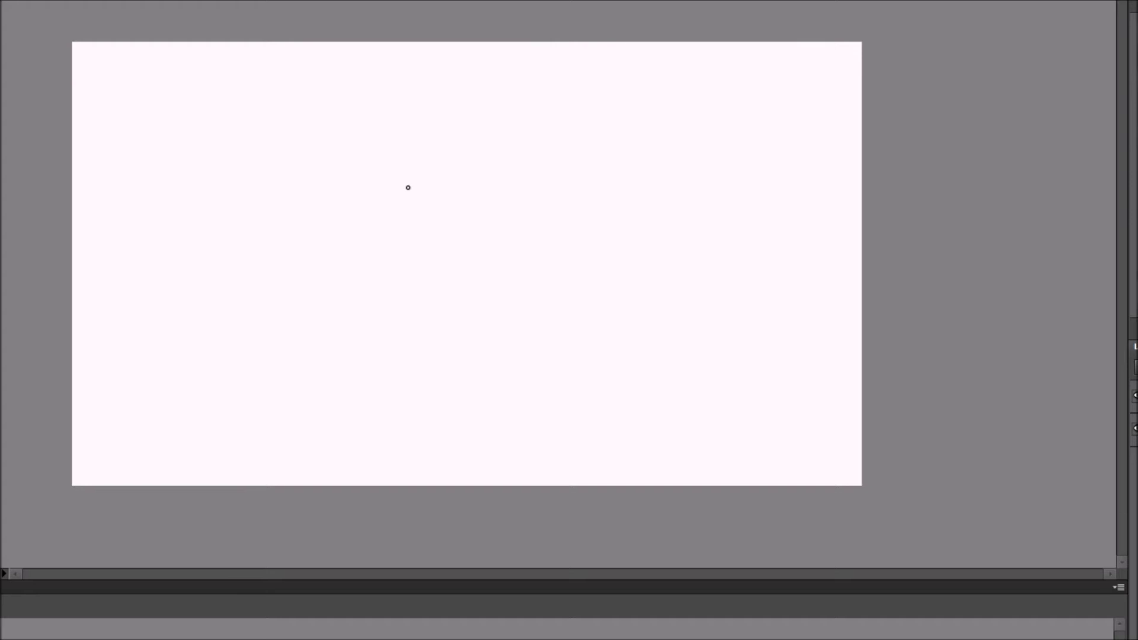
# Draw a large V-shaped line from the blank canvas's left edge down near the bottom and up to the upper edge
pyautogui.moveTo(66, 184)
pyautogui.mouseDown()
pyautogui.moveTo(200, 315)
pyautogui.moveTo(317, 472)
pyautogui.moveTo(445, 140)
pyautogui.moveTo(496, 39)
pyautogui.mouseUp()
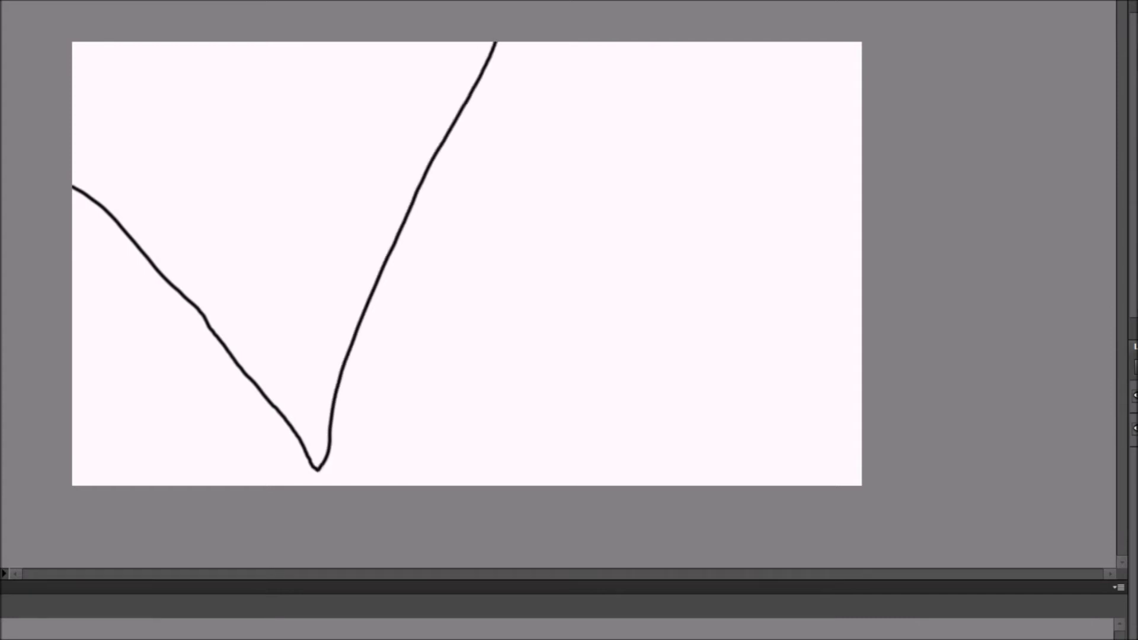